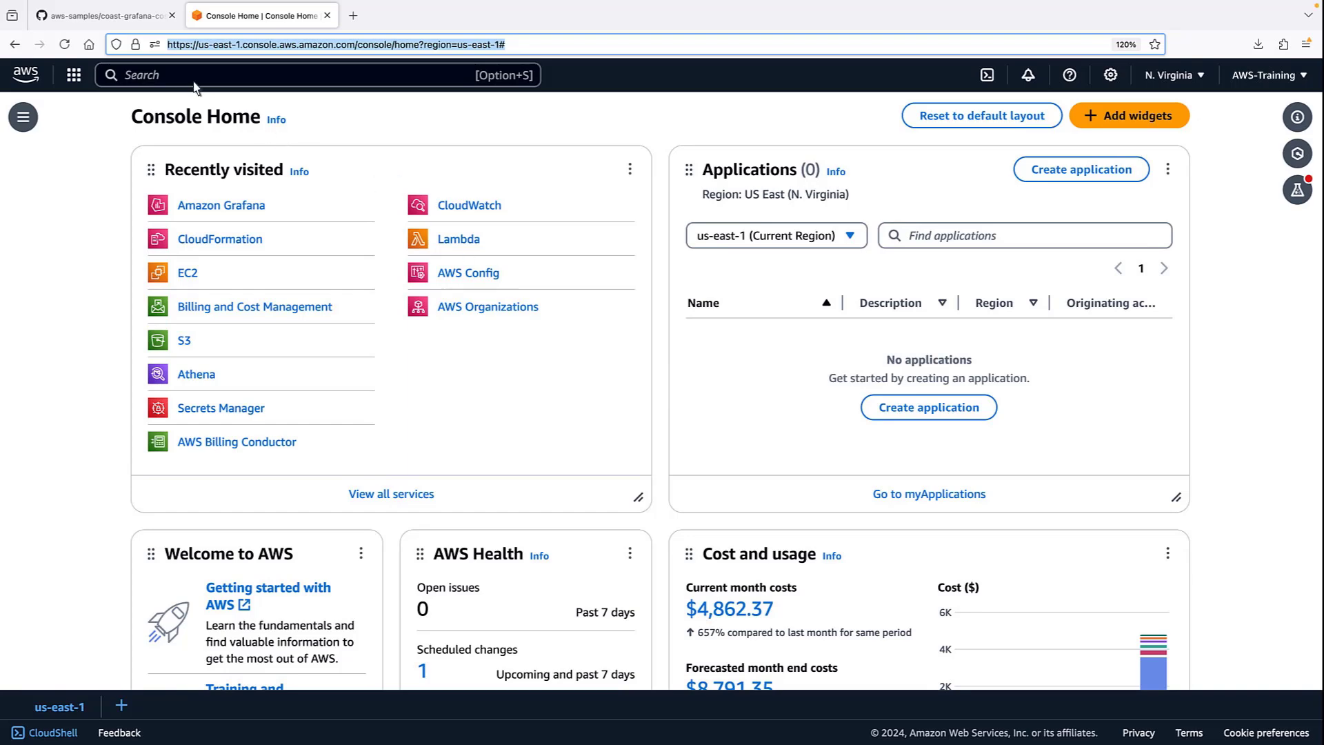
Review the coast-grafana-cost-intelligence-dashboards README's Setup Overview on GitHub
left_click(104, 16)
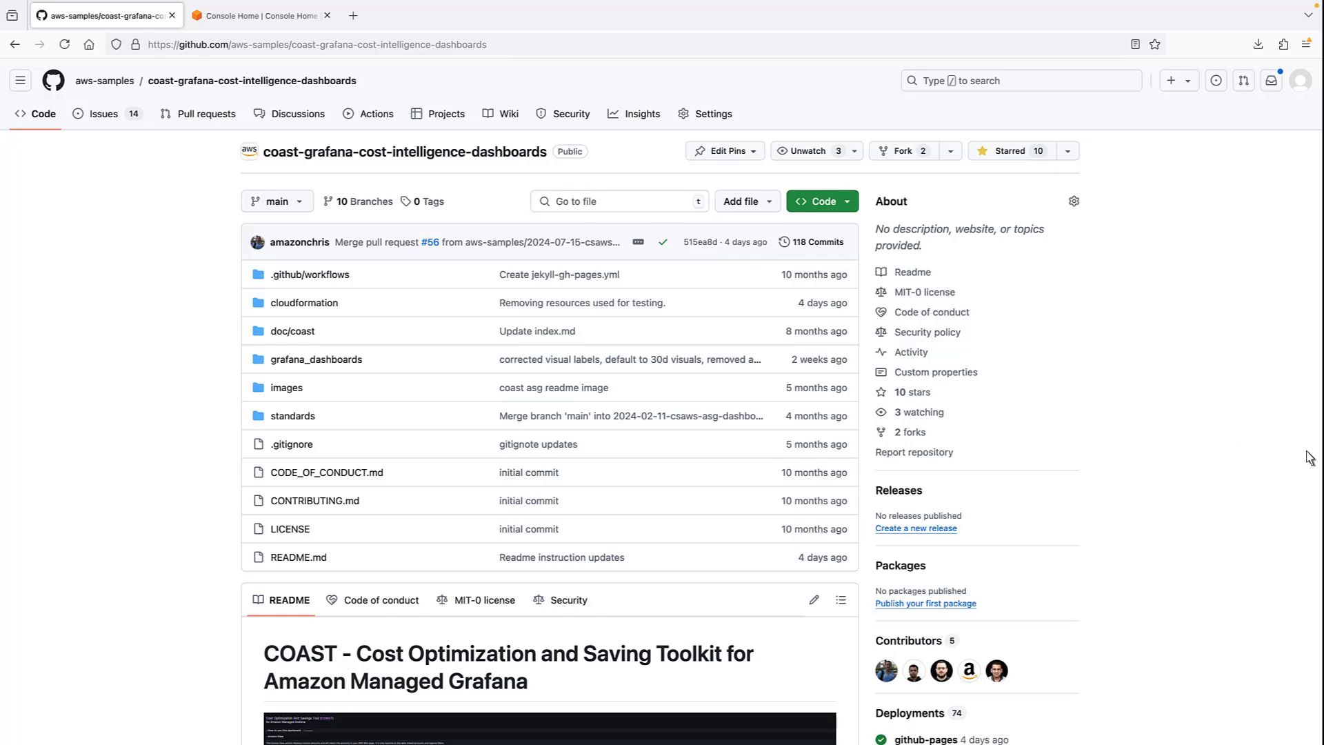
scroll(1310, 457, "down", 20)
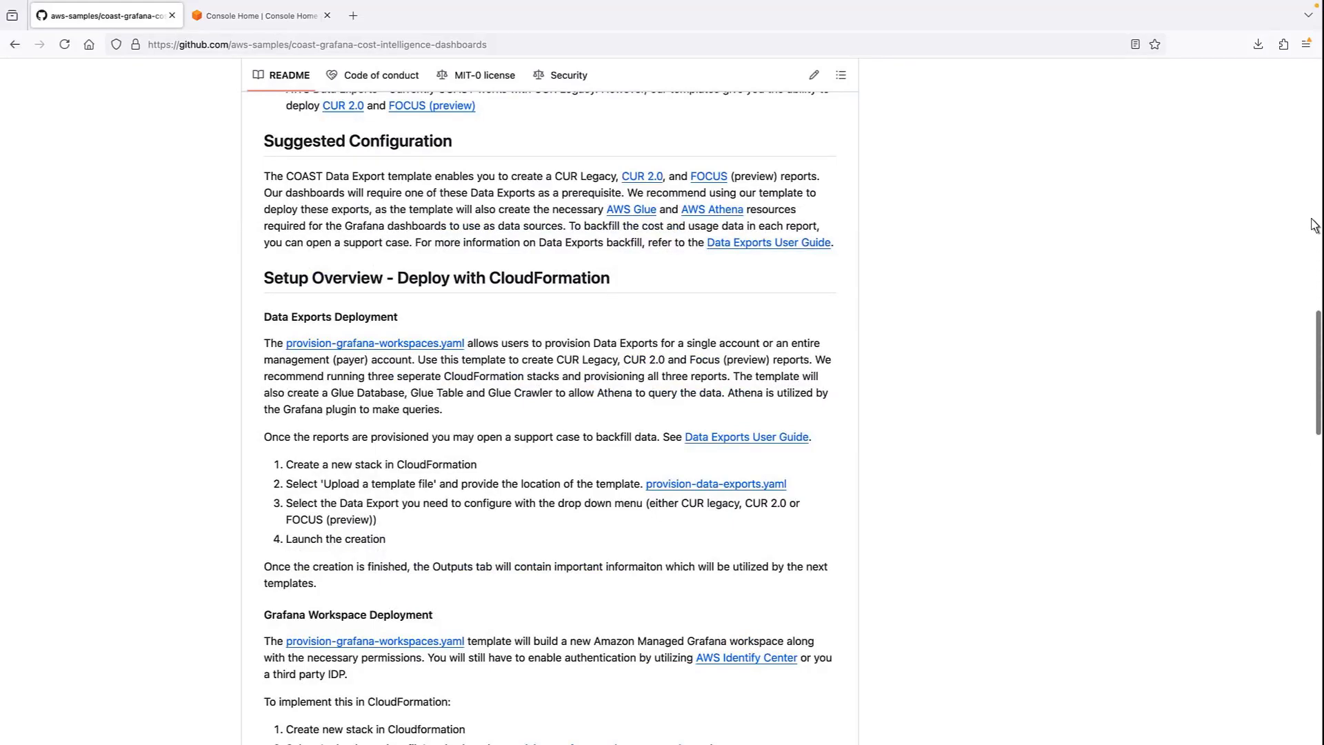
scroll(1313, 76, "up", 20)
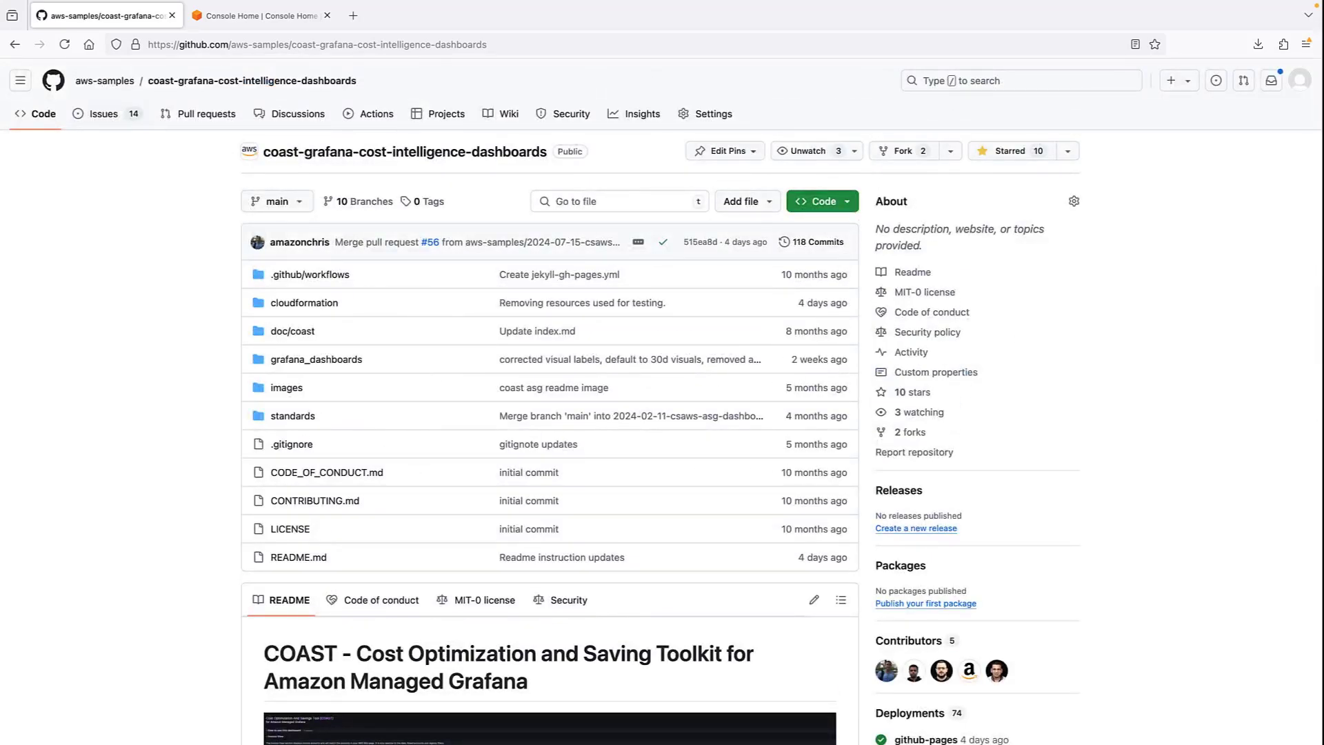
Go from Console Home to the CloudFormation stacks list
left_click(260, 21)
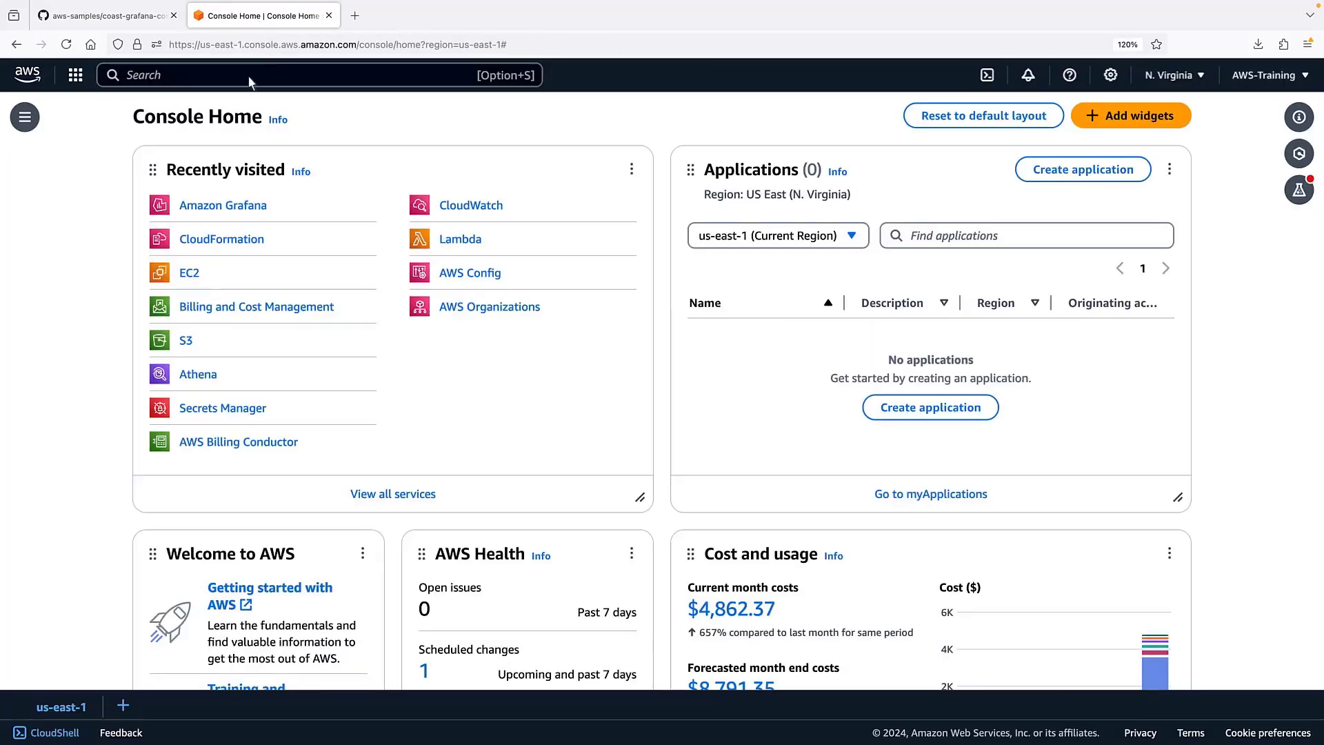
left_click(219, 239)
left_click(307, 126)
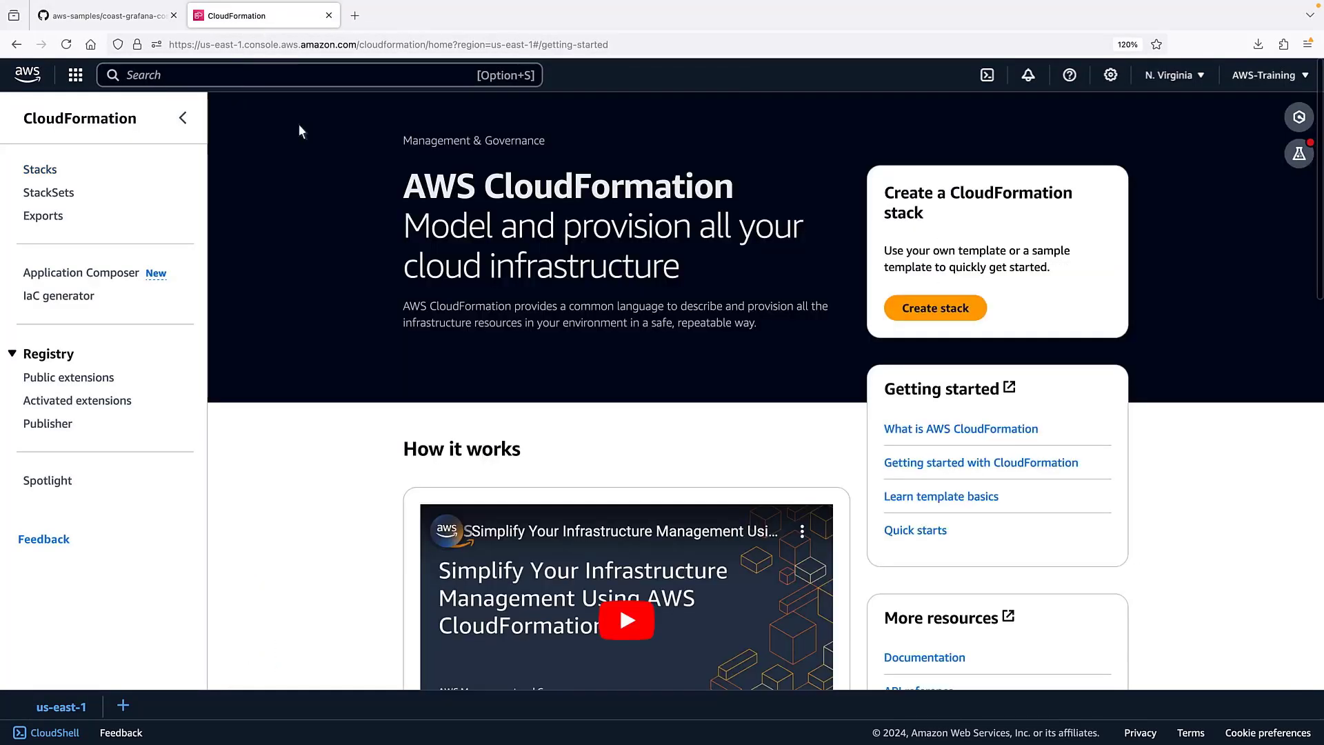
left_click(55, 176)
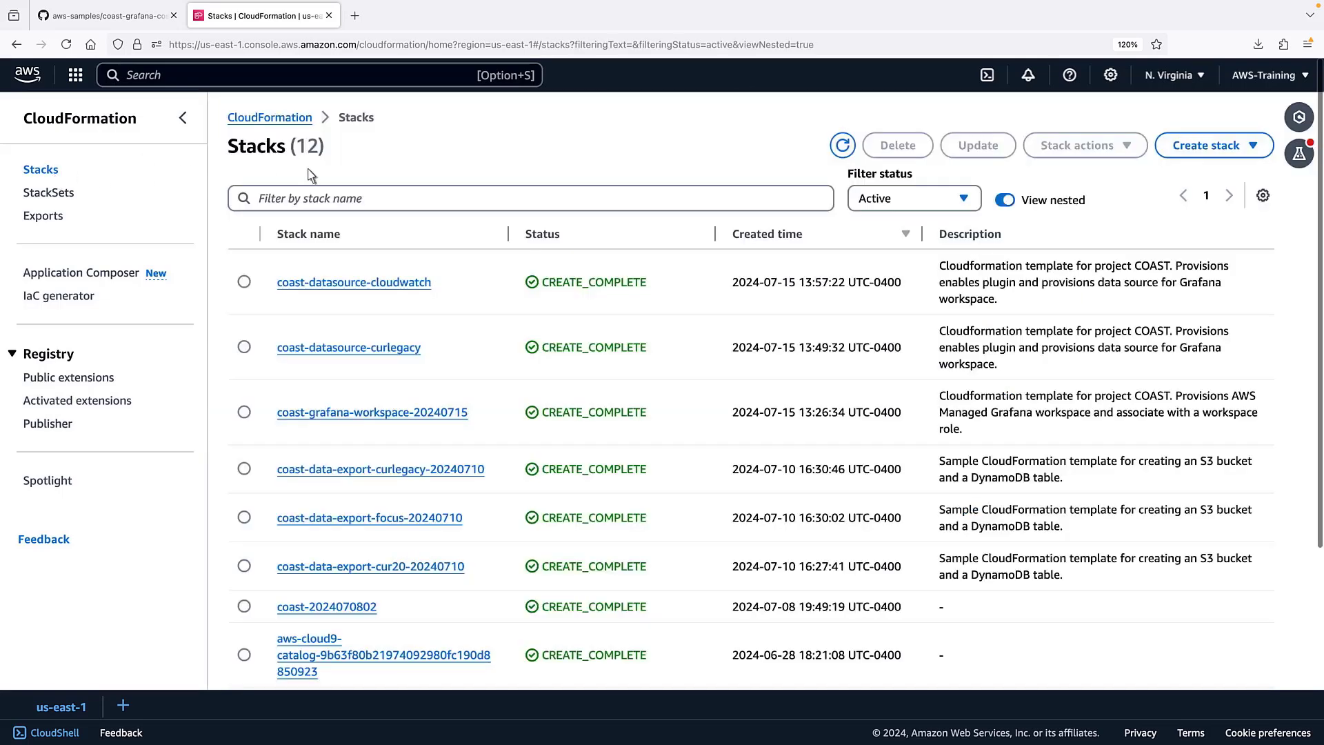
Start a new stack with provision-data-exports.yaml uploaded as the template
left_click(1257, 148)
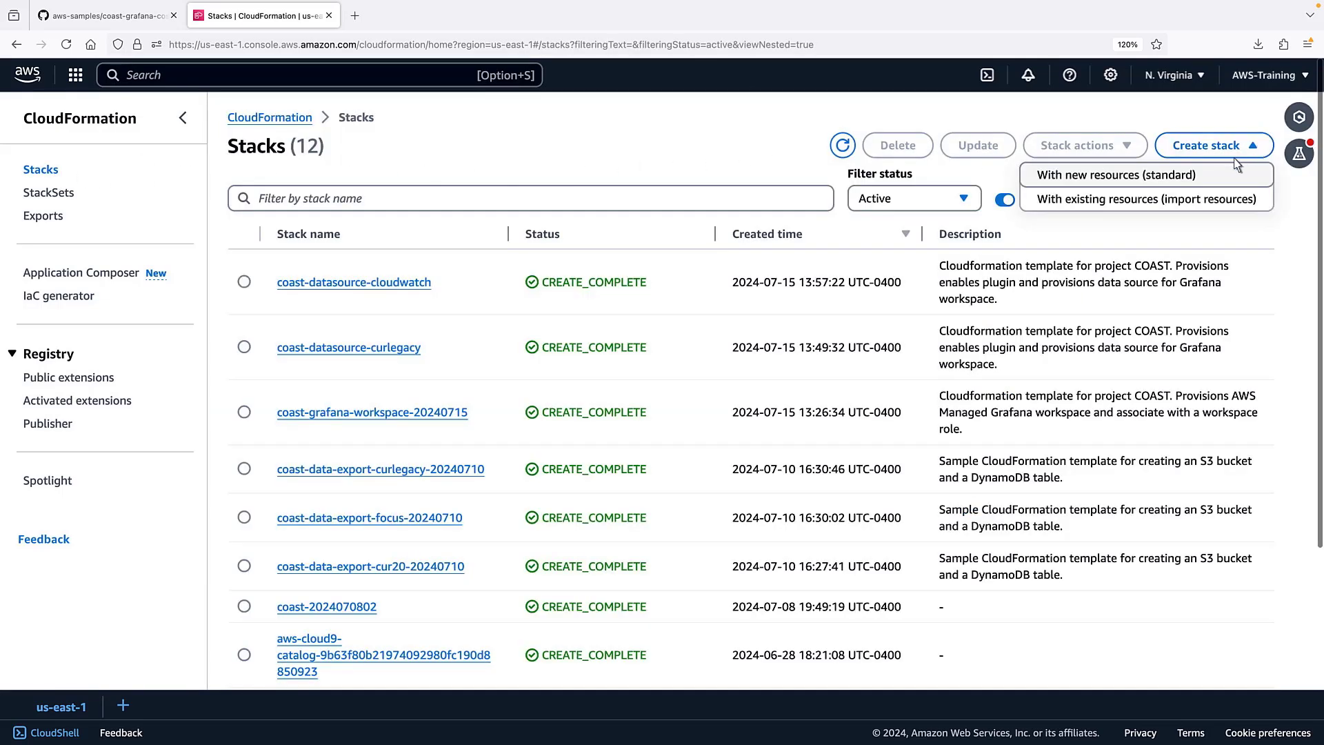
left_click(1210, 176)
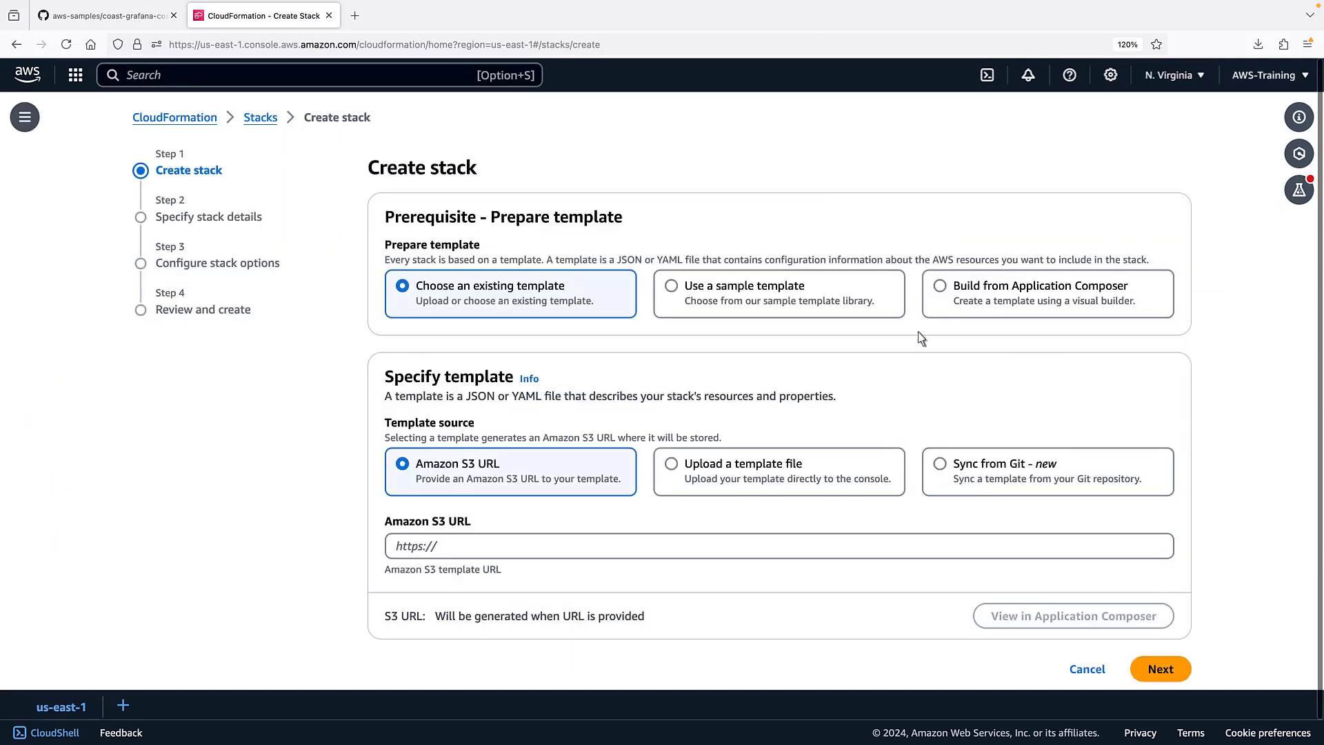
left_click(672, 467)
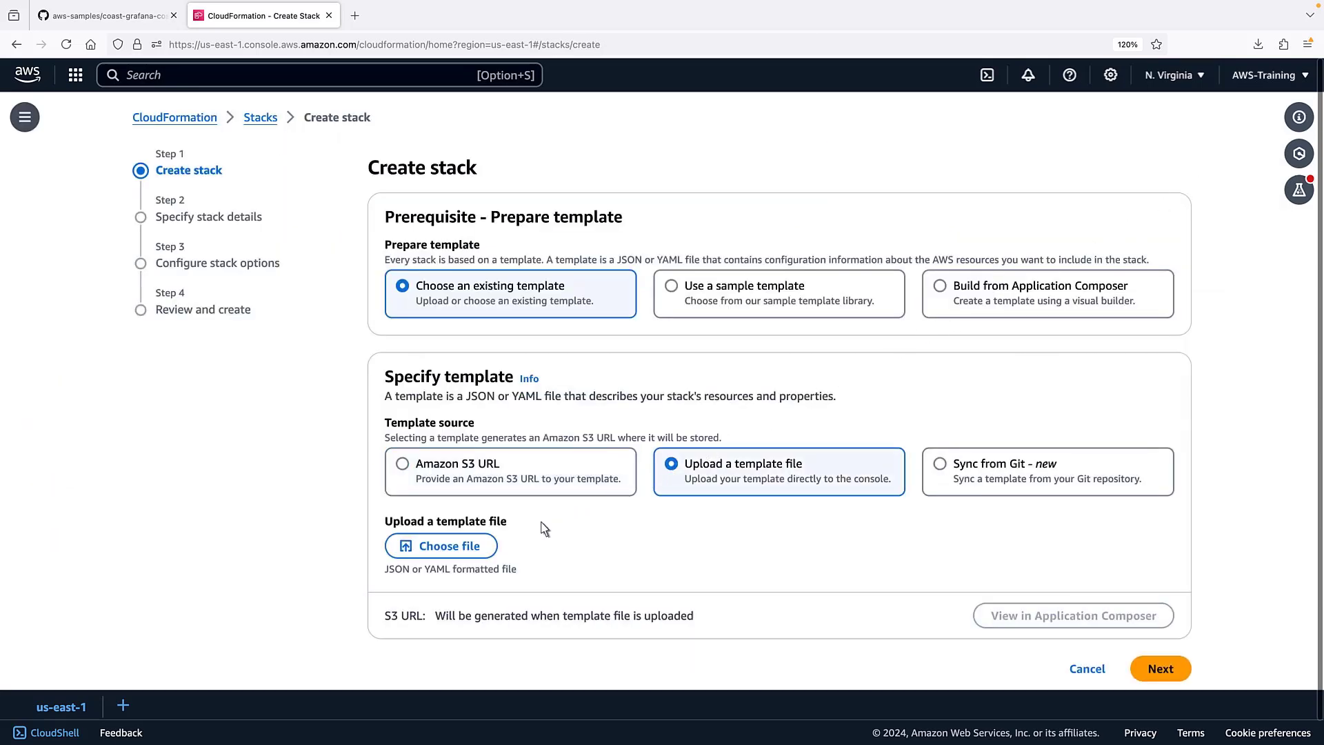
left_click(449, 546)
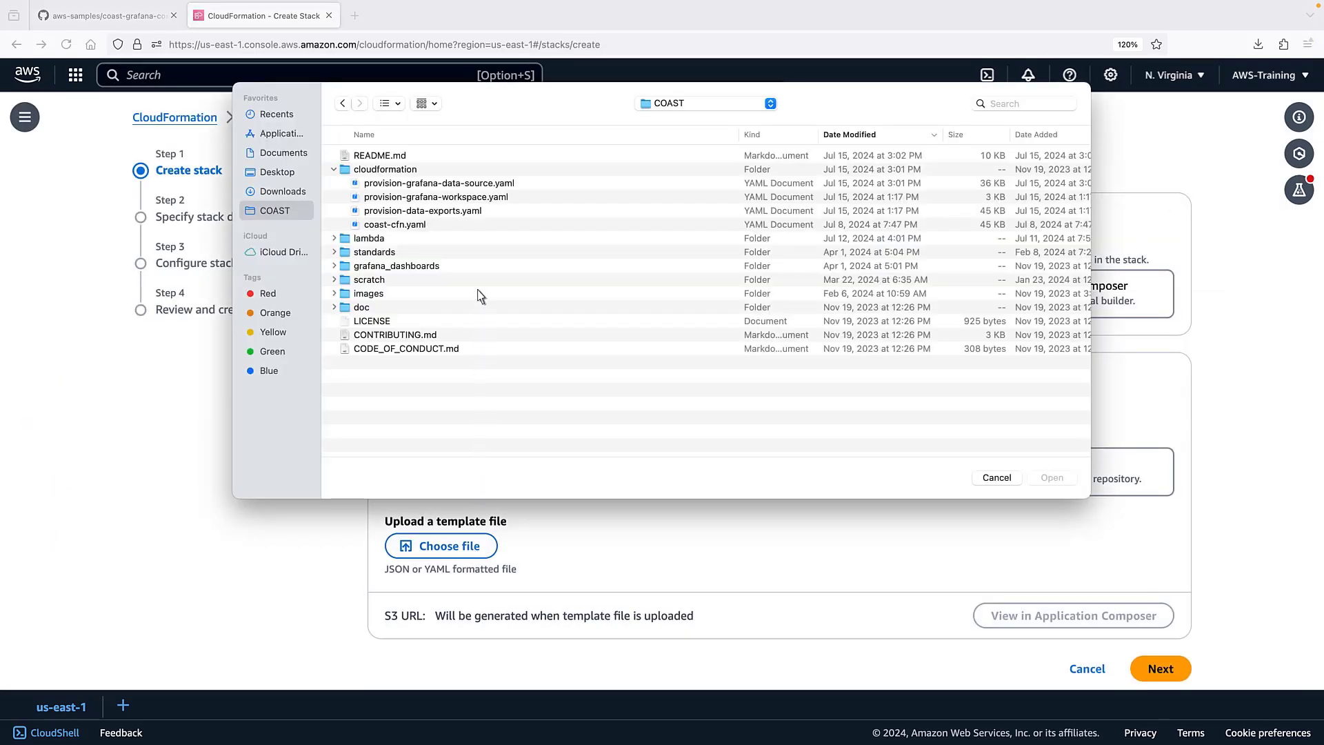
left_click(479, 214)
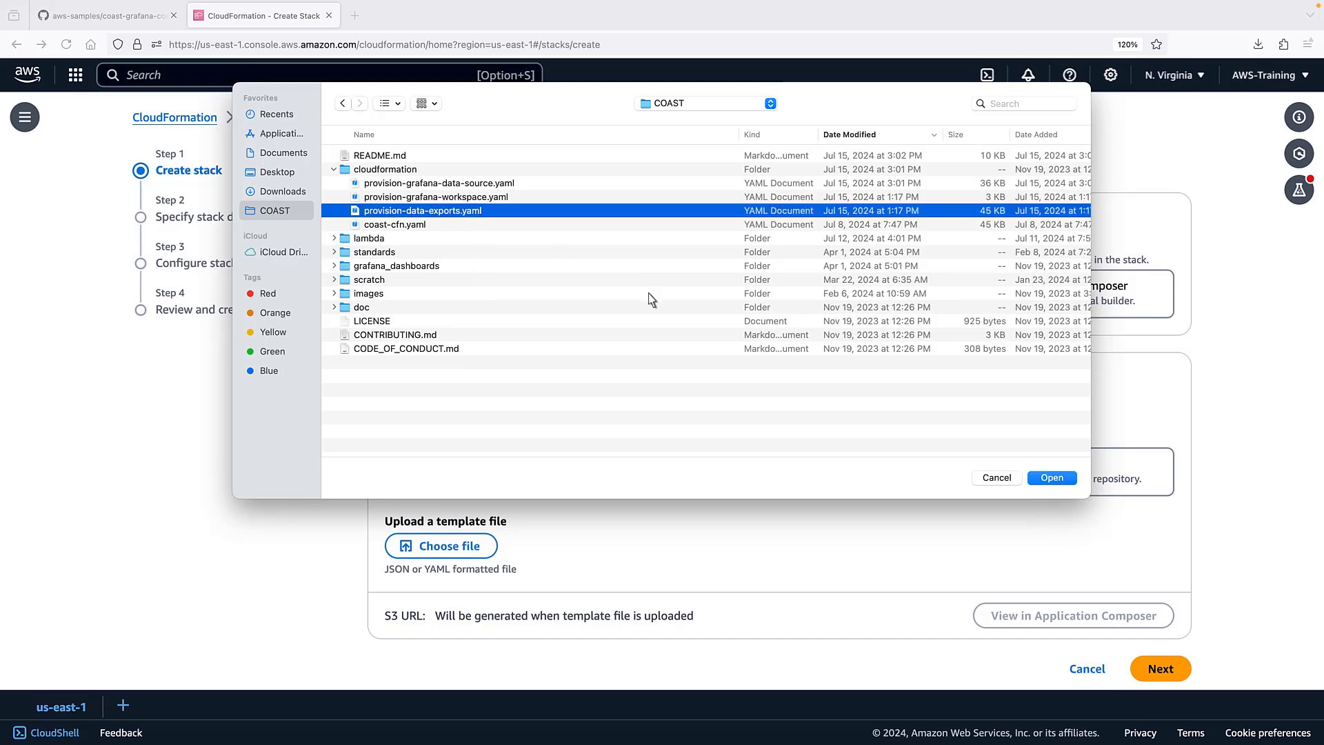
left_click(1051, 477)
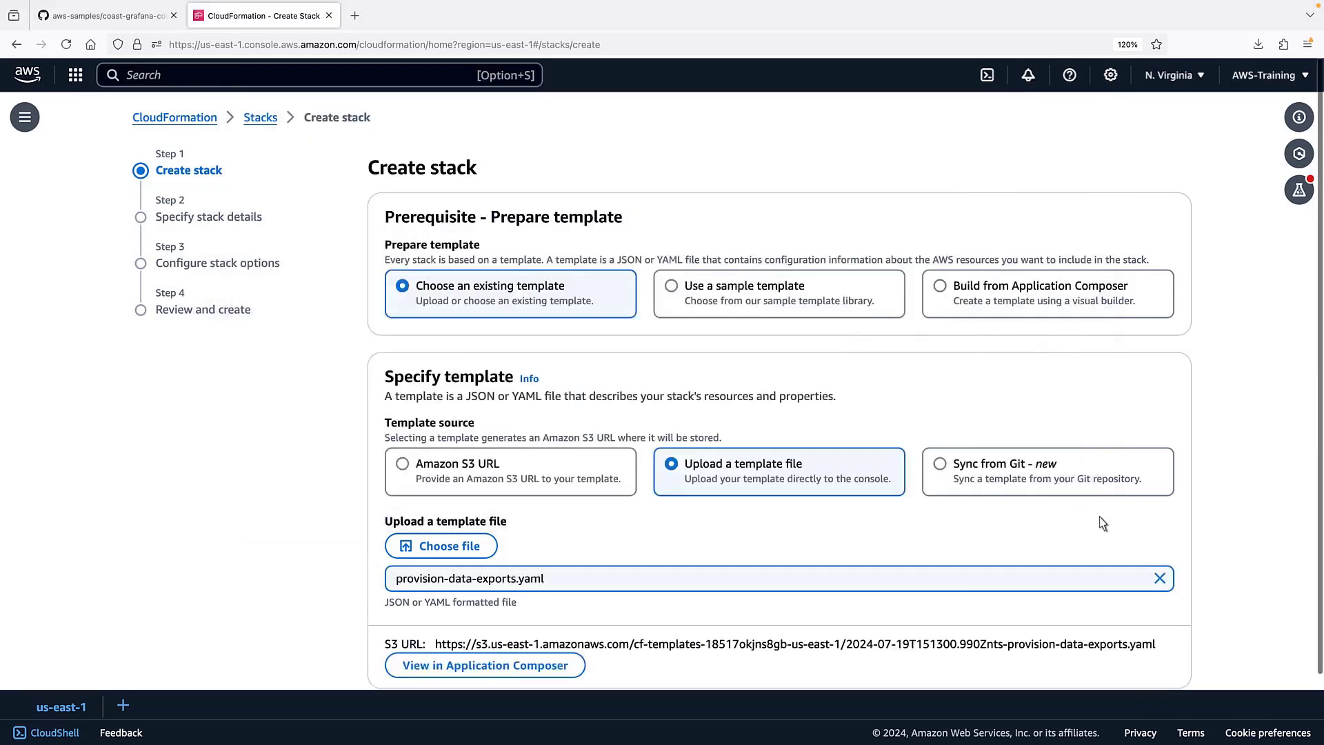
scroll(1277, 685, "down", 2)
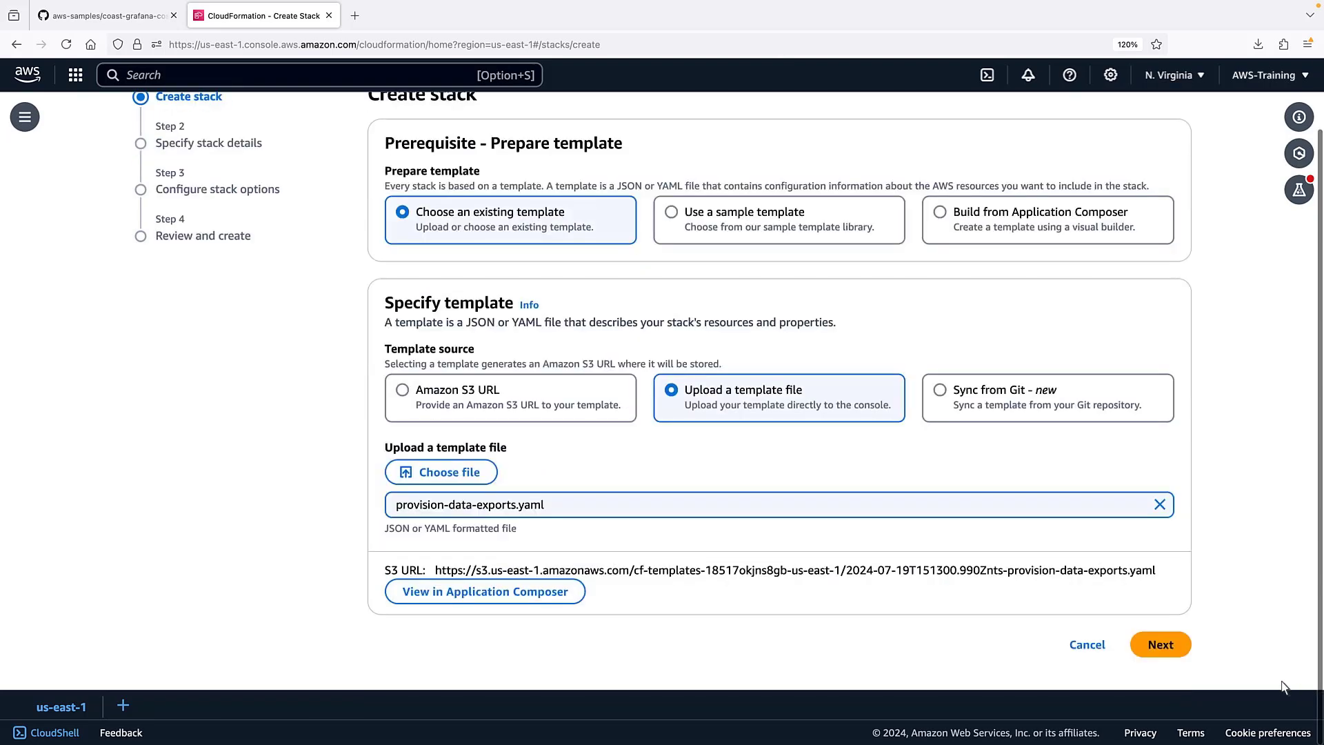
Name the stack coast-demo-cur, with DataExportType CUR-Legacy and ManagerAccount yes
left_click(1170, 652)
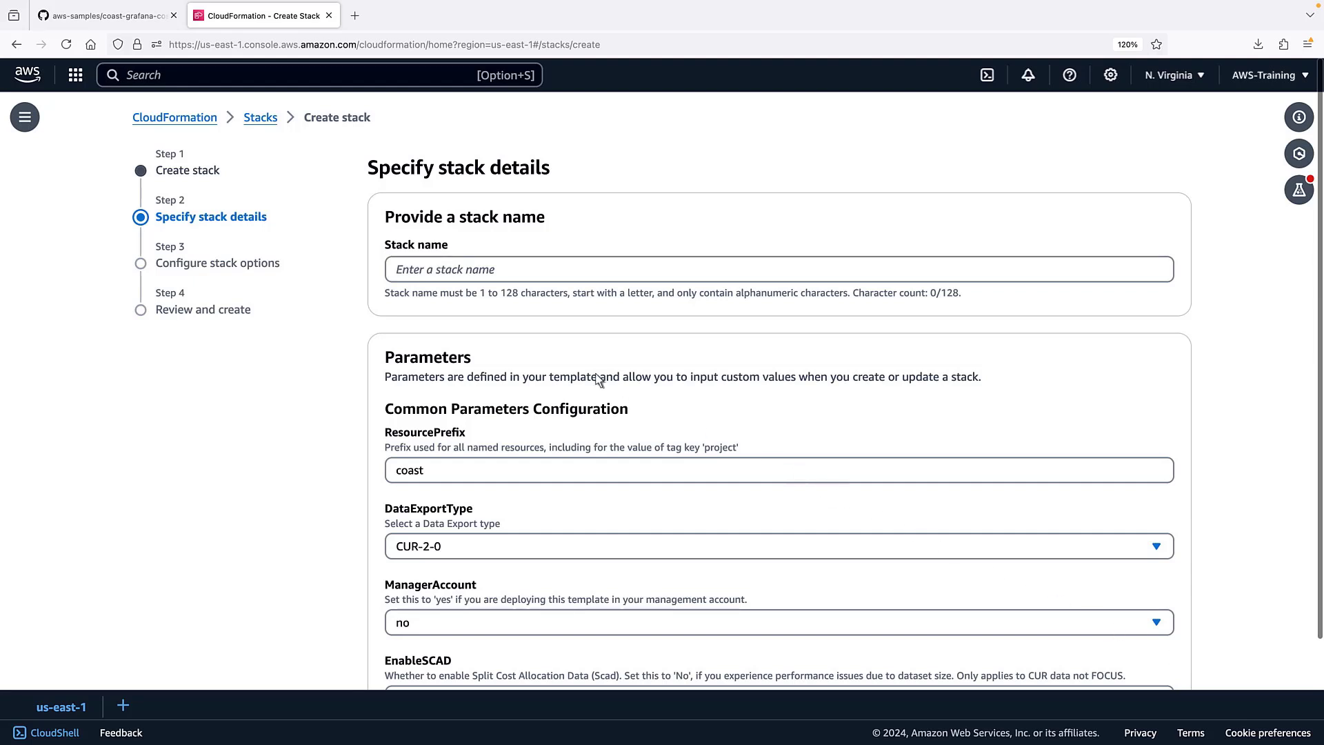
left_click(407, 272)
type("coast-demo-cur")
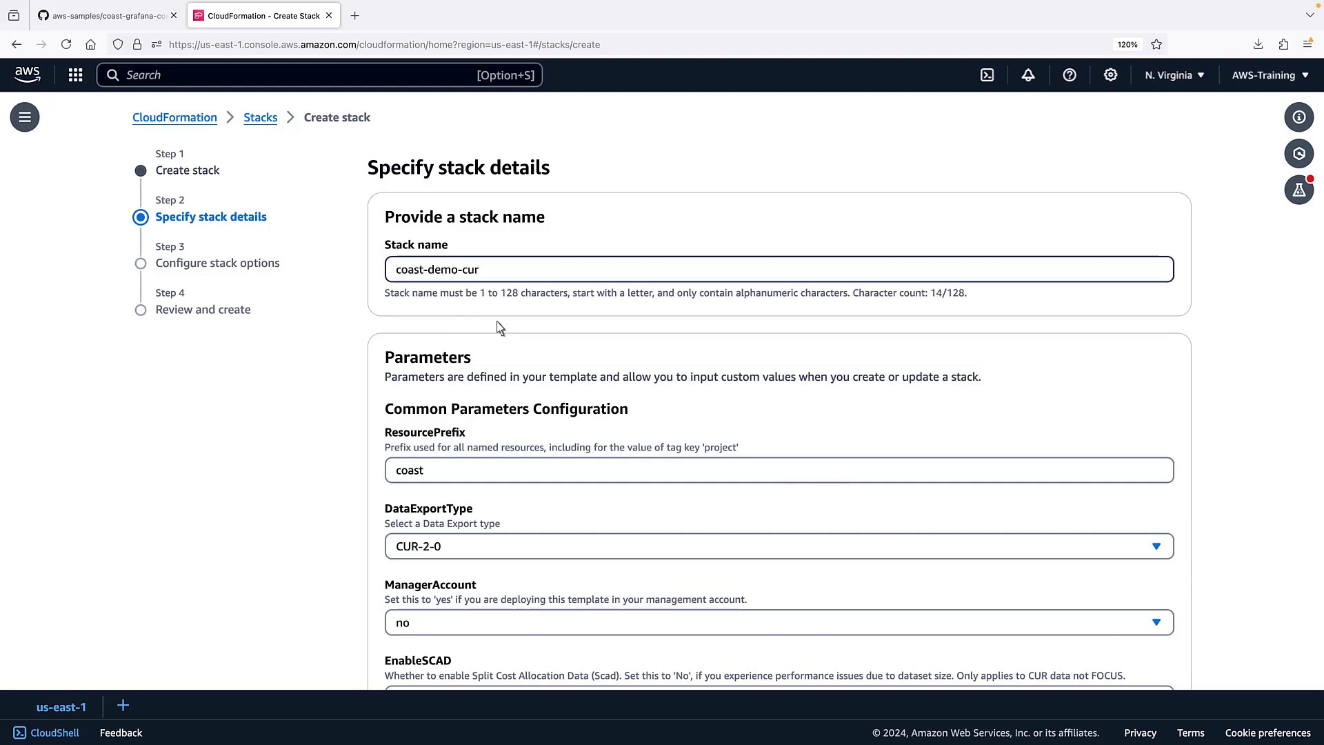
scroll(1308, 684, "down", 2)
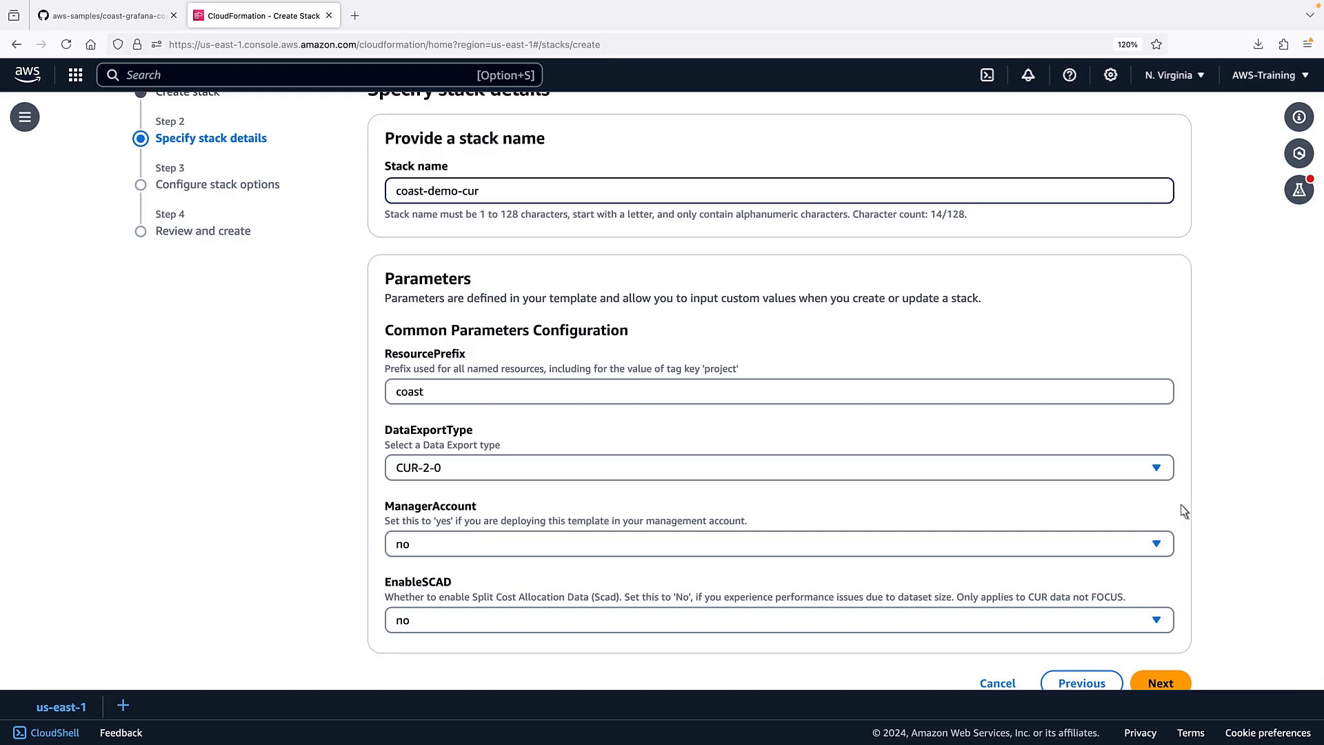
left_click(1158, 477)
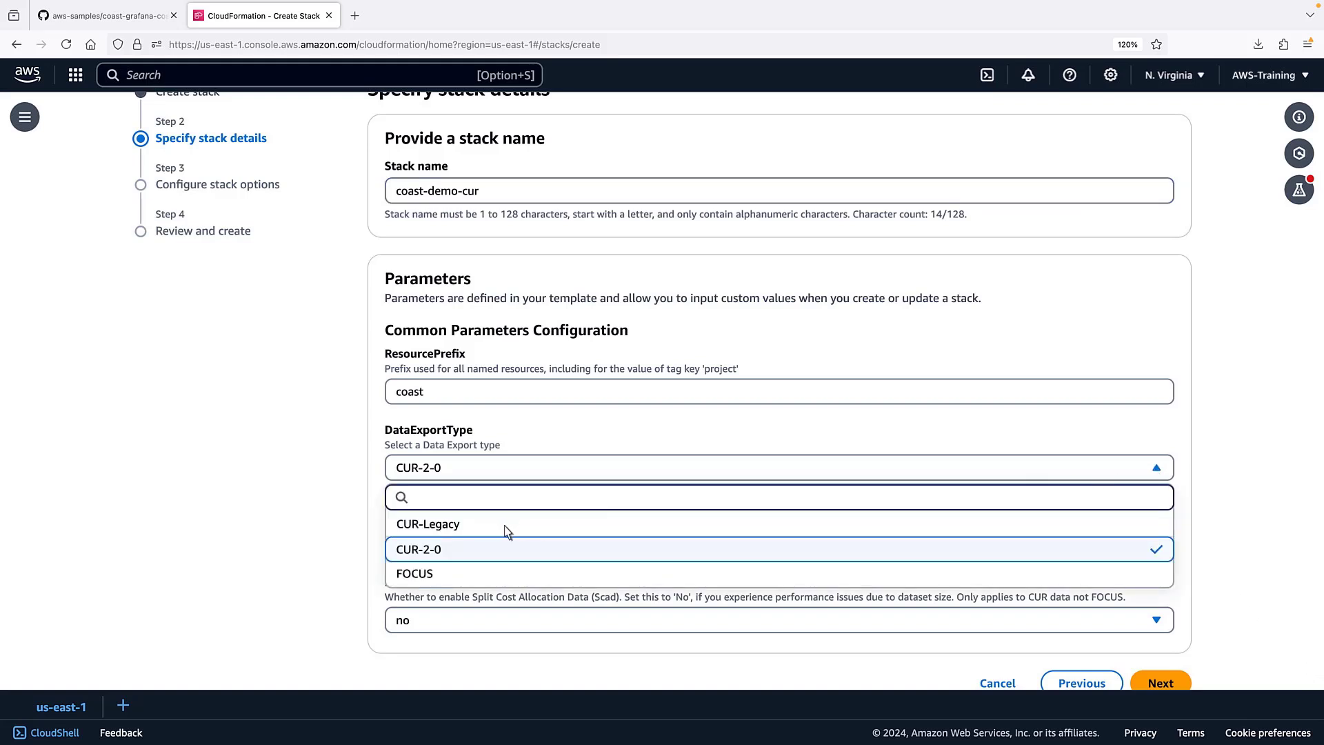
left_click(460, 533)
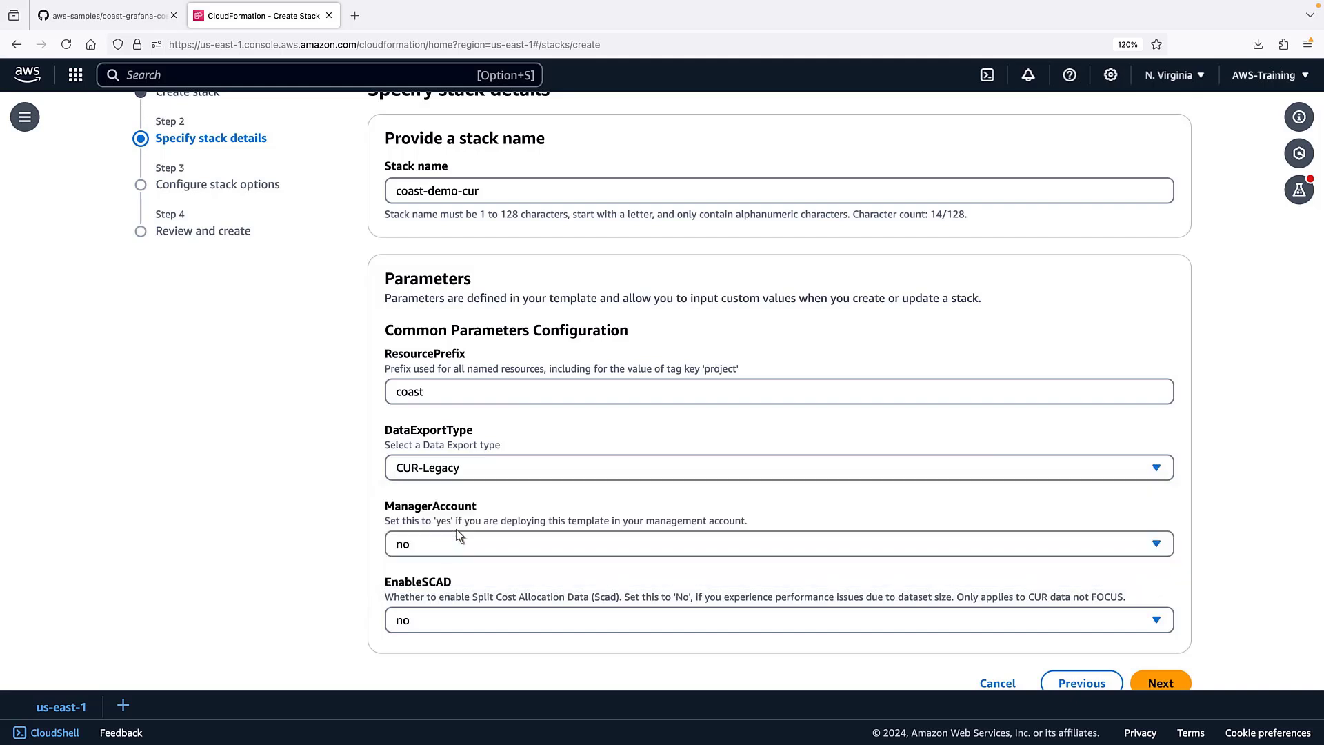
left_click(1158, 548)
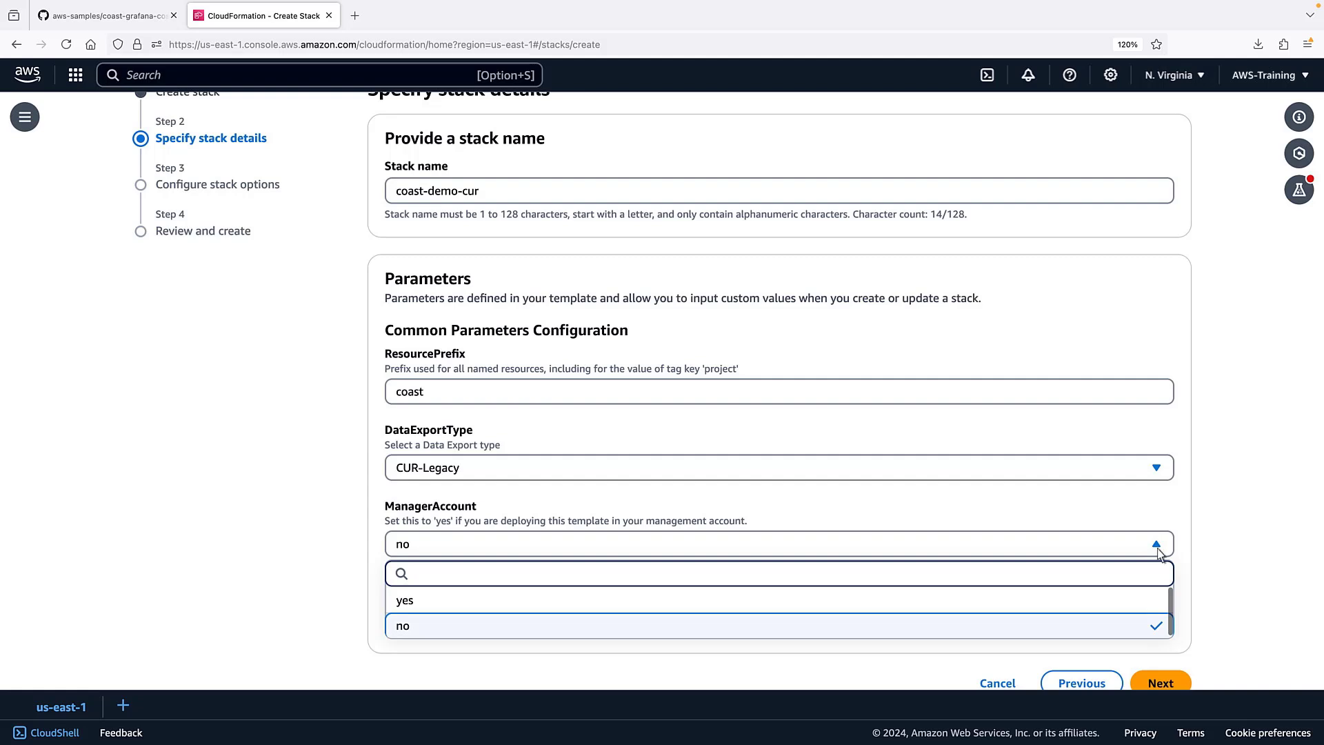
left_click(408, 606)
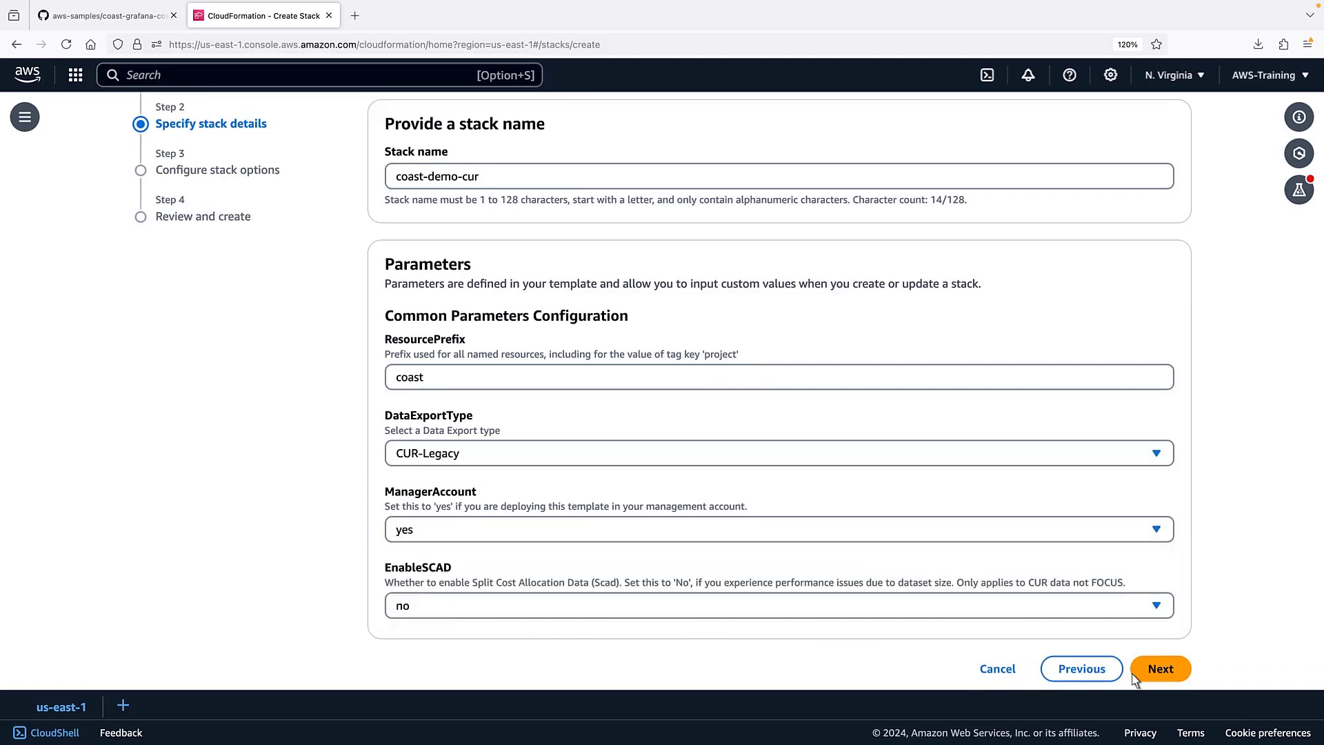
Keep default stack options and acknowledge IAM resource creation on the review page
left_click(1153, 674)
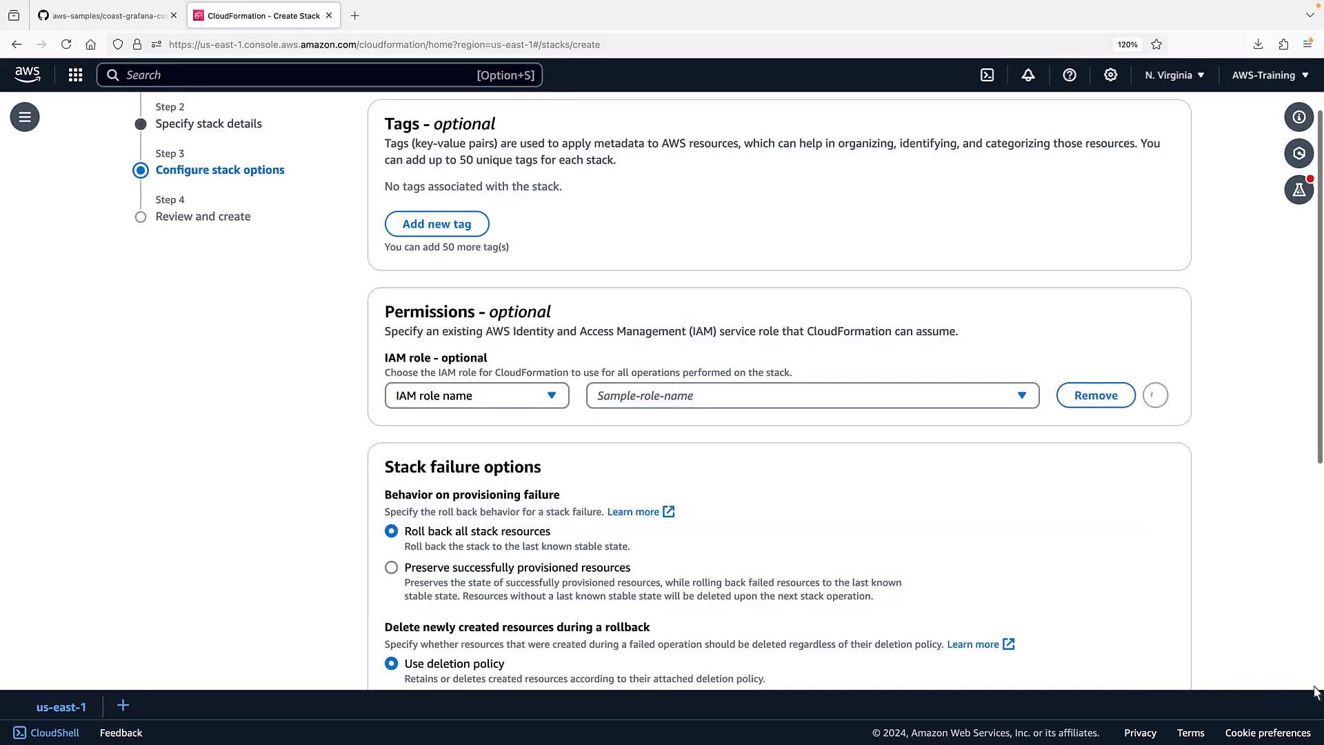
scroll(1310, 686, "down", 7)
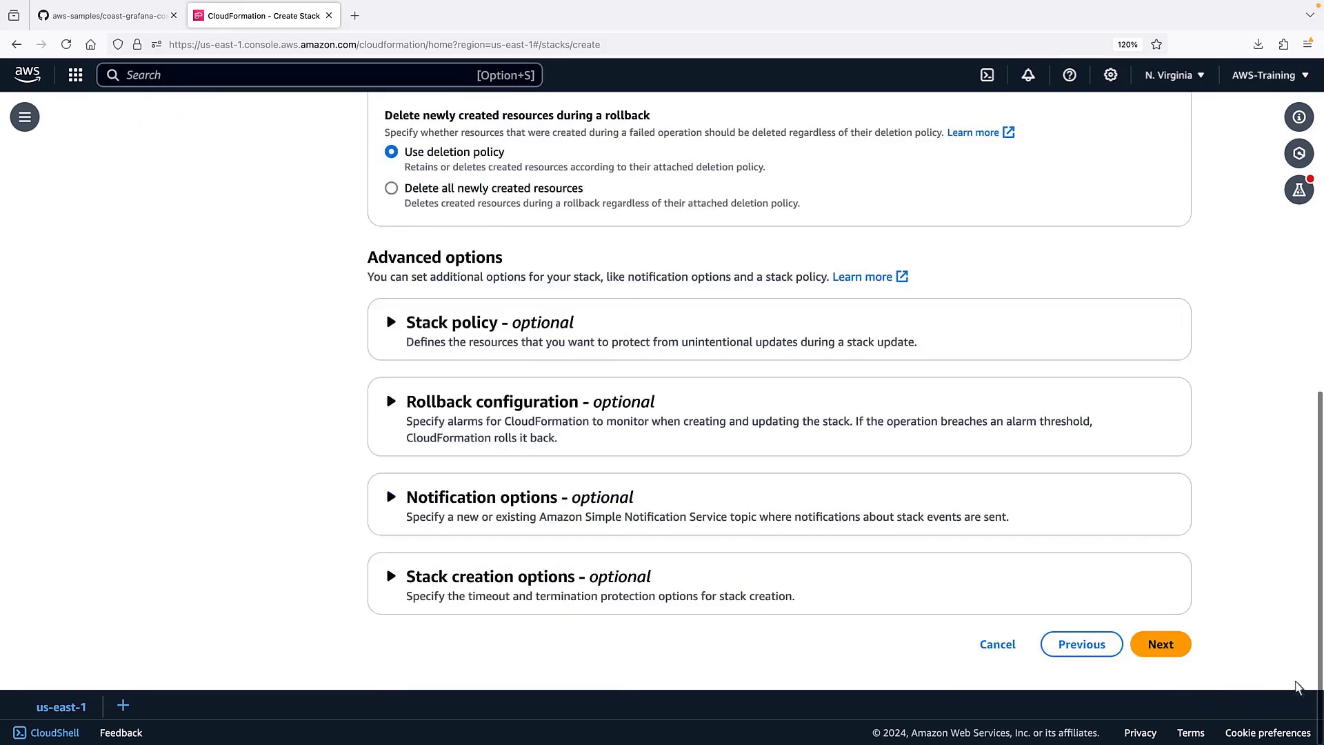
left_click(1184, 652)
scroll(1311, 683, "down", 15)
left_click(421, 582)
Submit coast-demo-cur, wait for CREATE_COMPLETE, and review its 9 created resources
left_click(1162, 654)
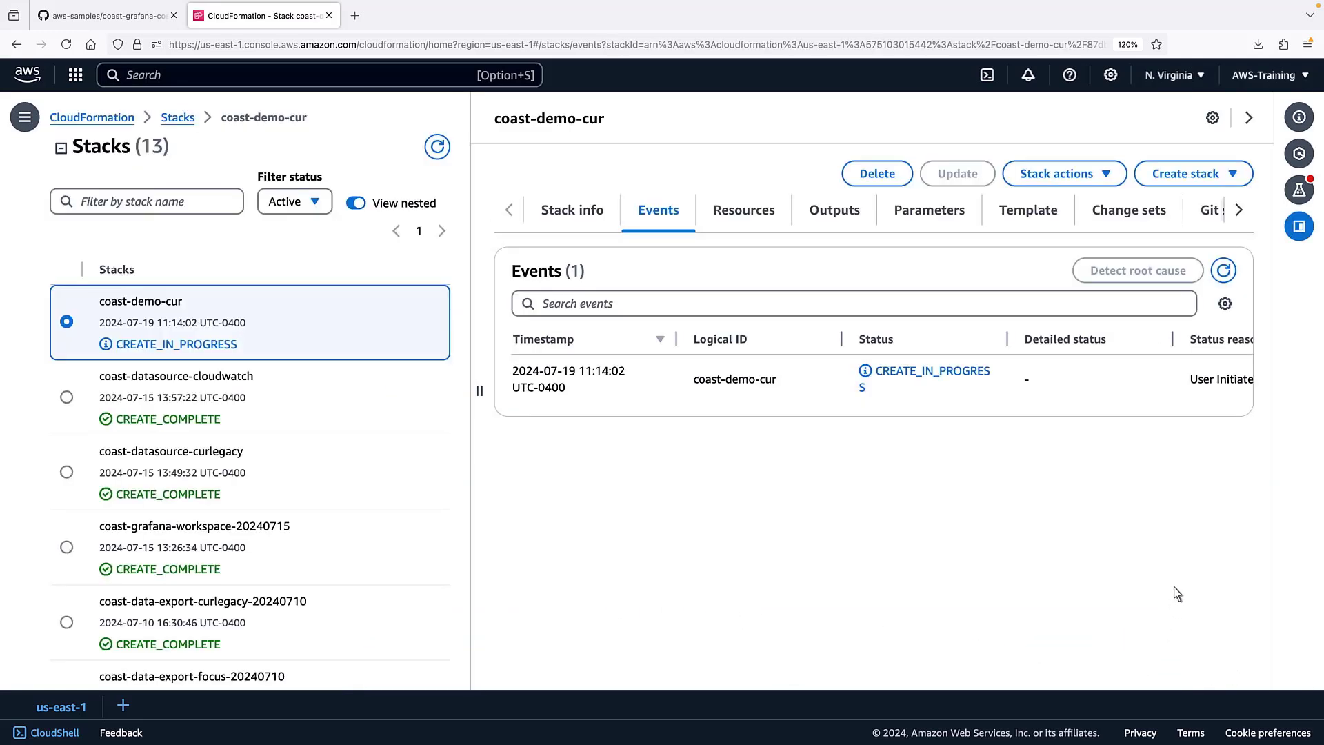
left_click(1224, 271)
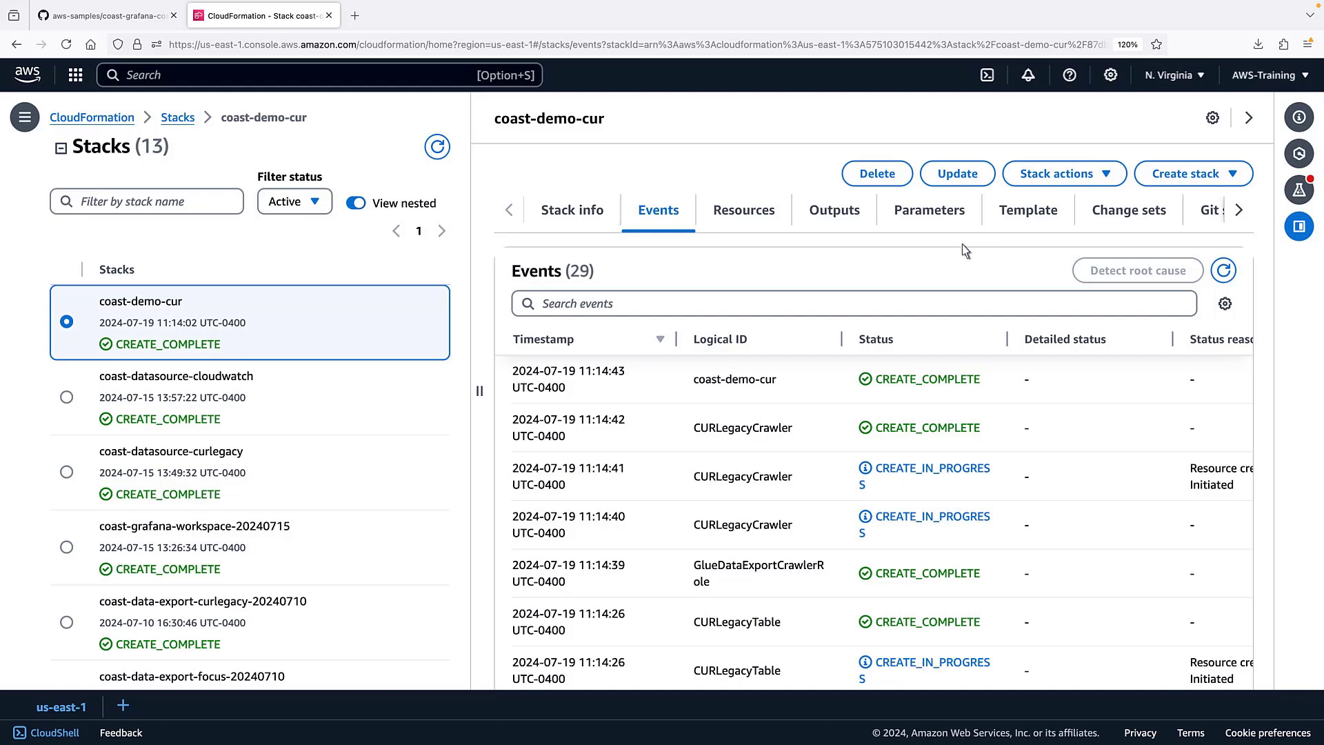
left_click(744, 211)
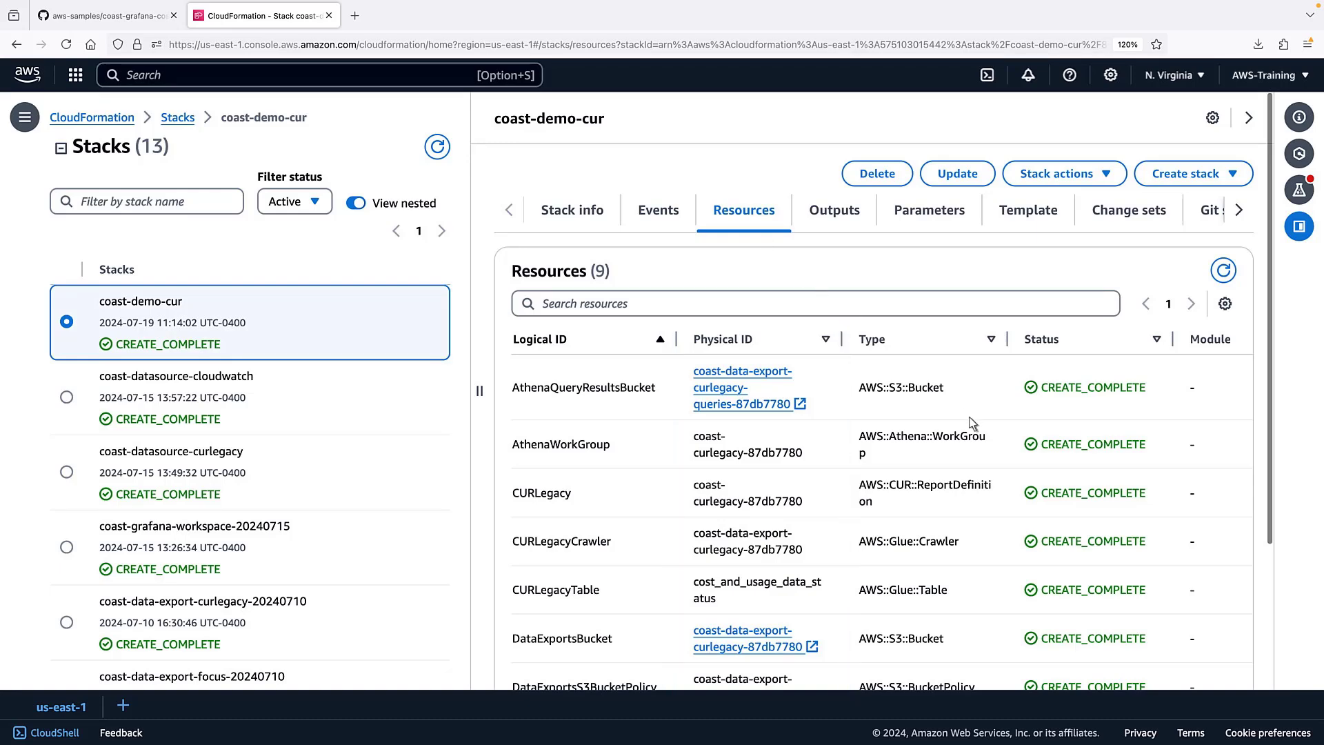
scroll(1272, 686, "down", 3)
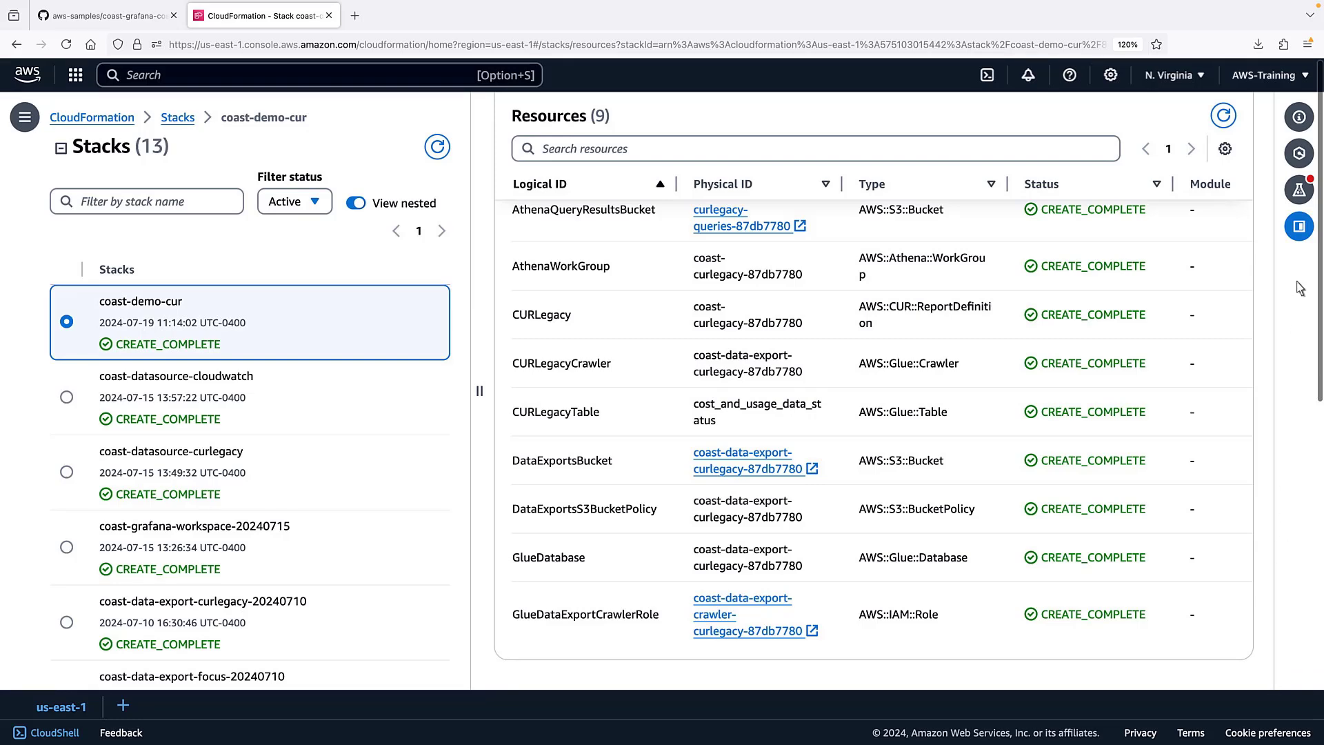
Check Billing's Data Exports list for in-progress coast-curlegacy-87db7780, then return to CloudFormation
left_click(1312, 79)
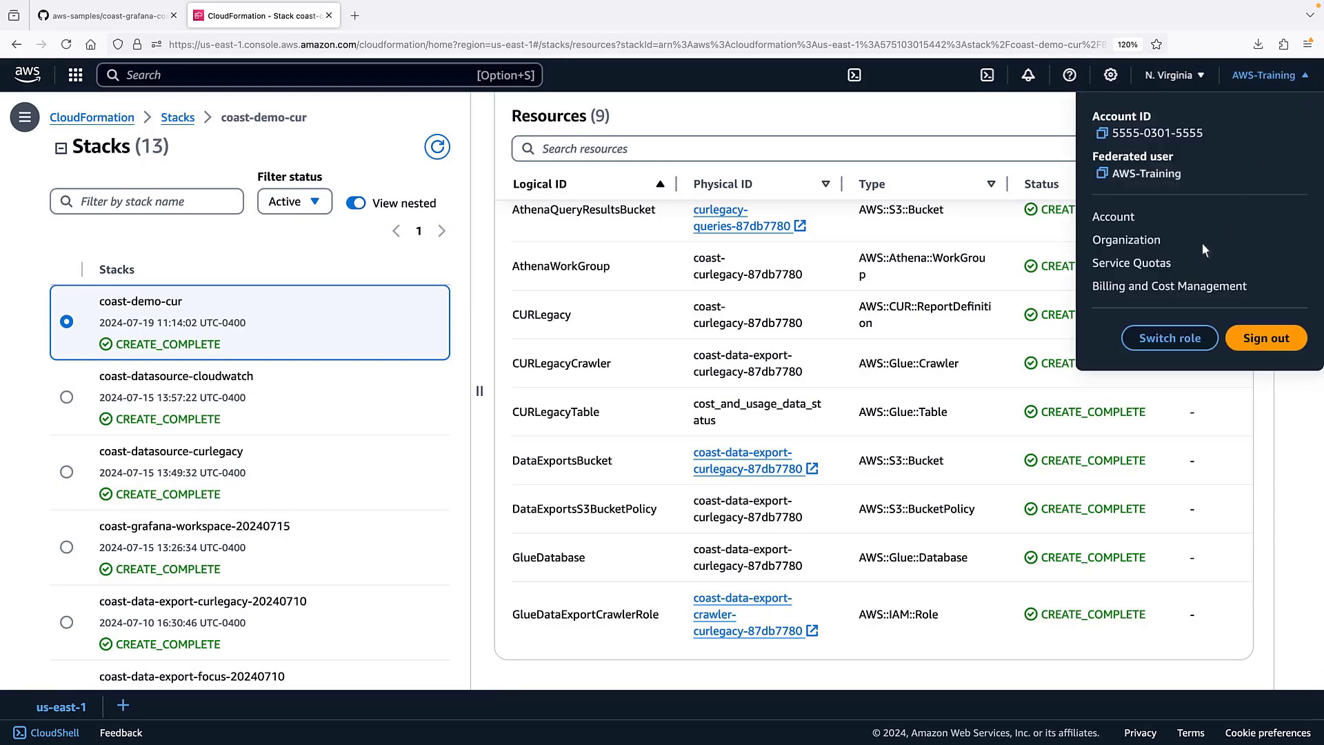
left_click(1172, 290)
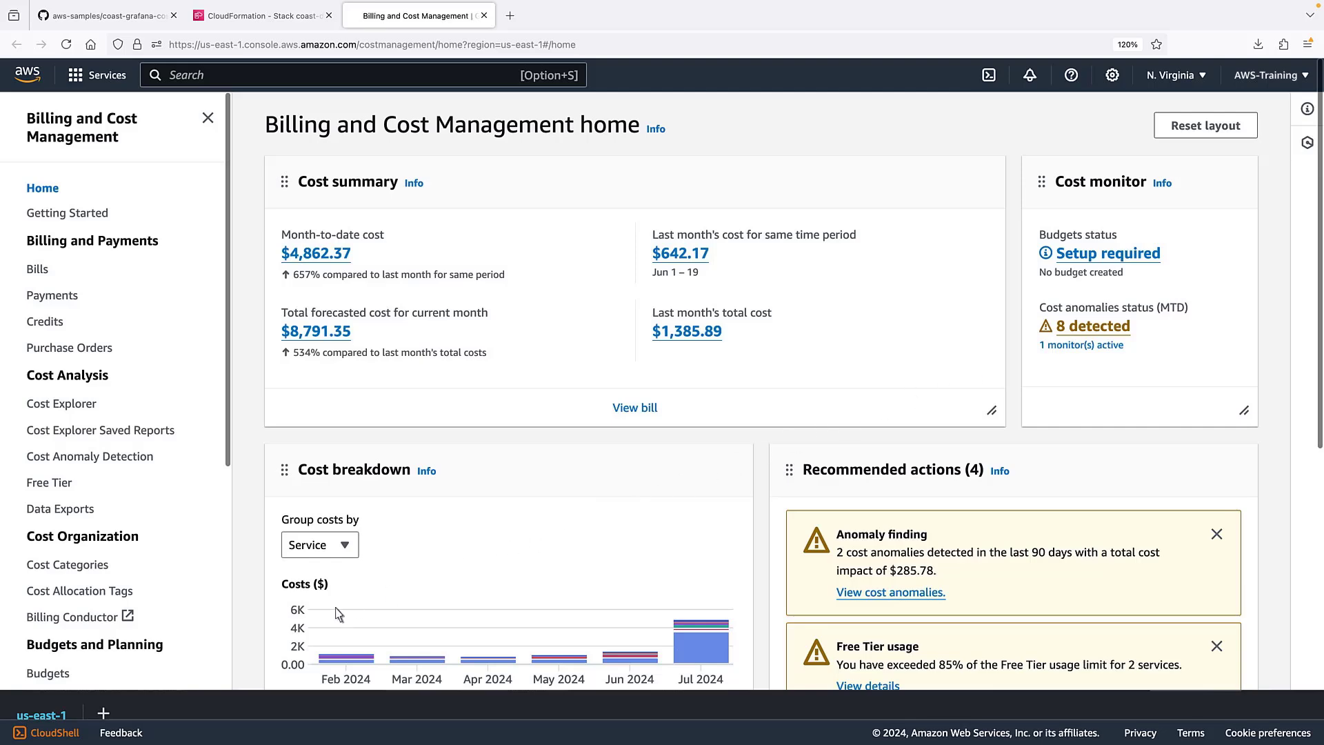
scroll(220, 657, "down", 5)
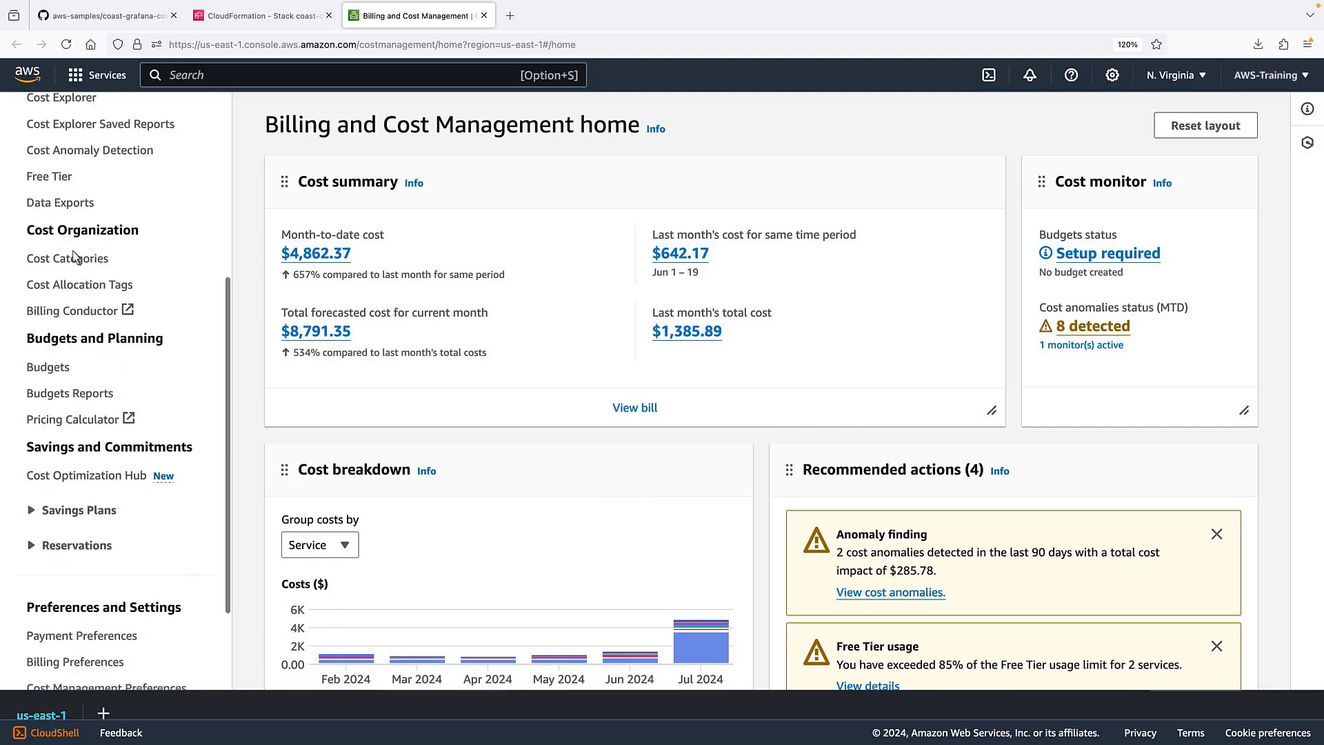
left_click(59, 214)
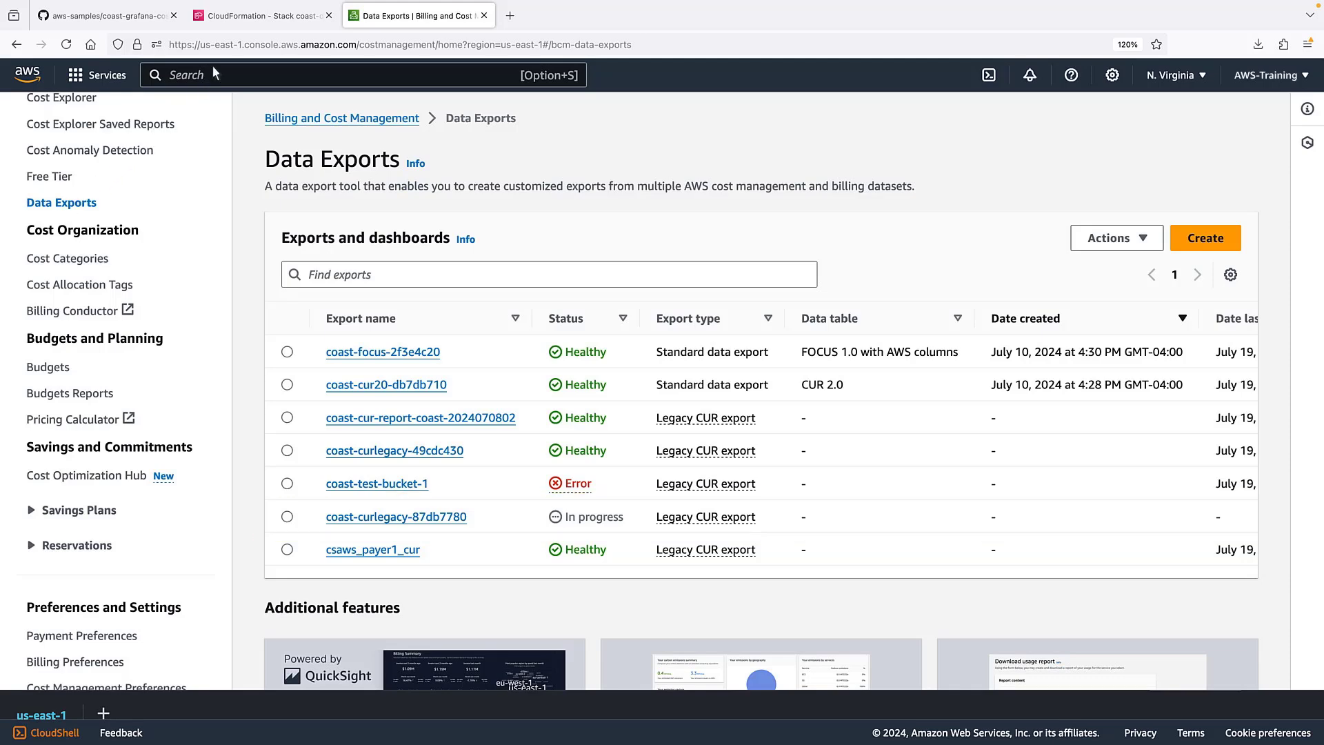
left_click(258, 23)
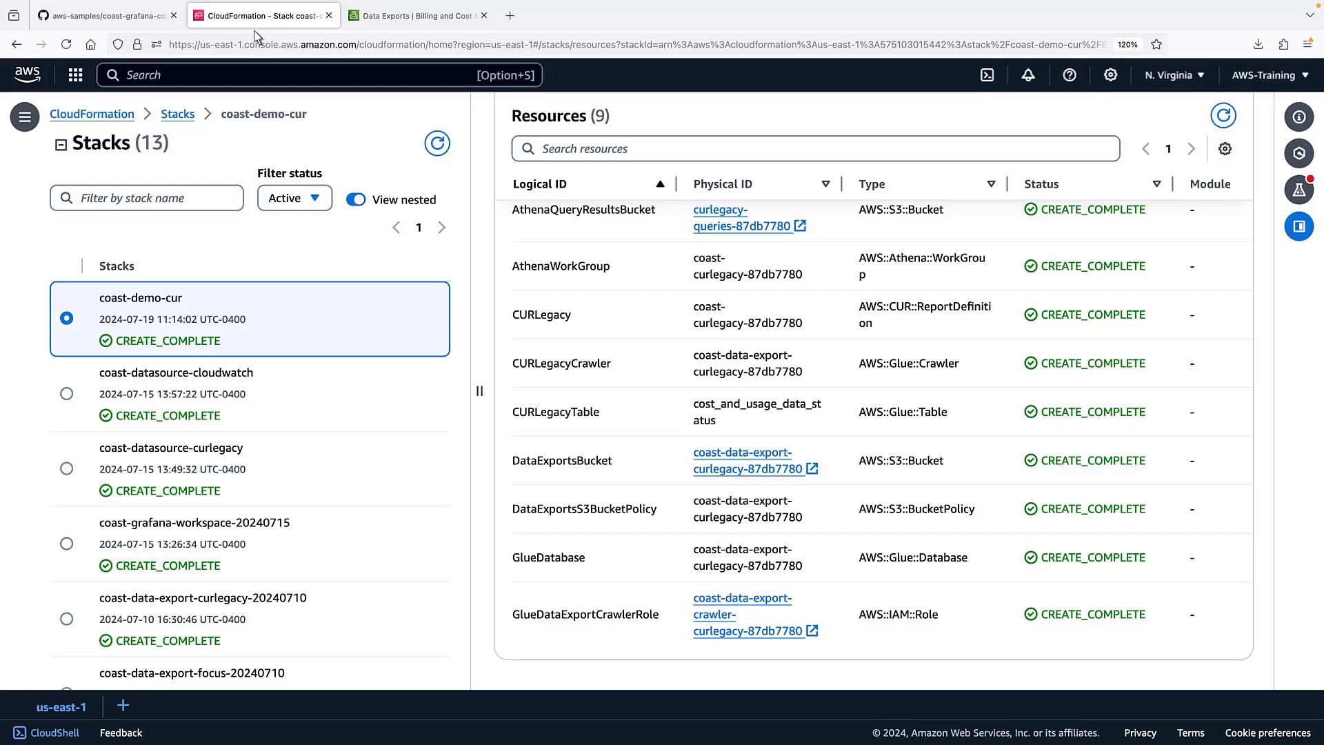
Start a new stack from the uploaded provision-grafana-workspace.yaml template
left_click(181, 119)
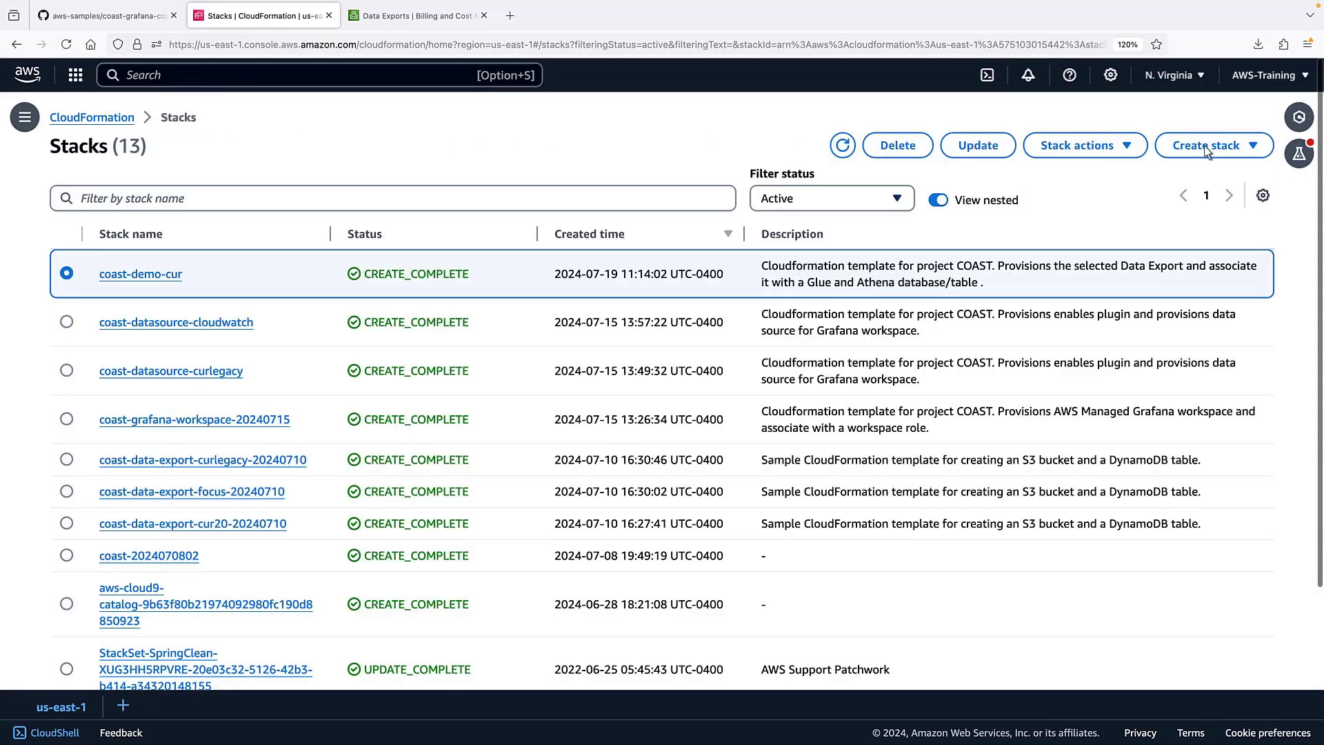
left_click(1261, 149)
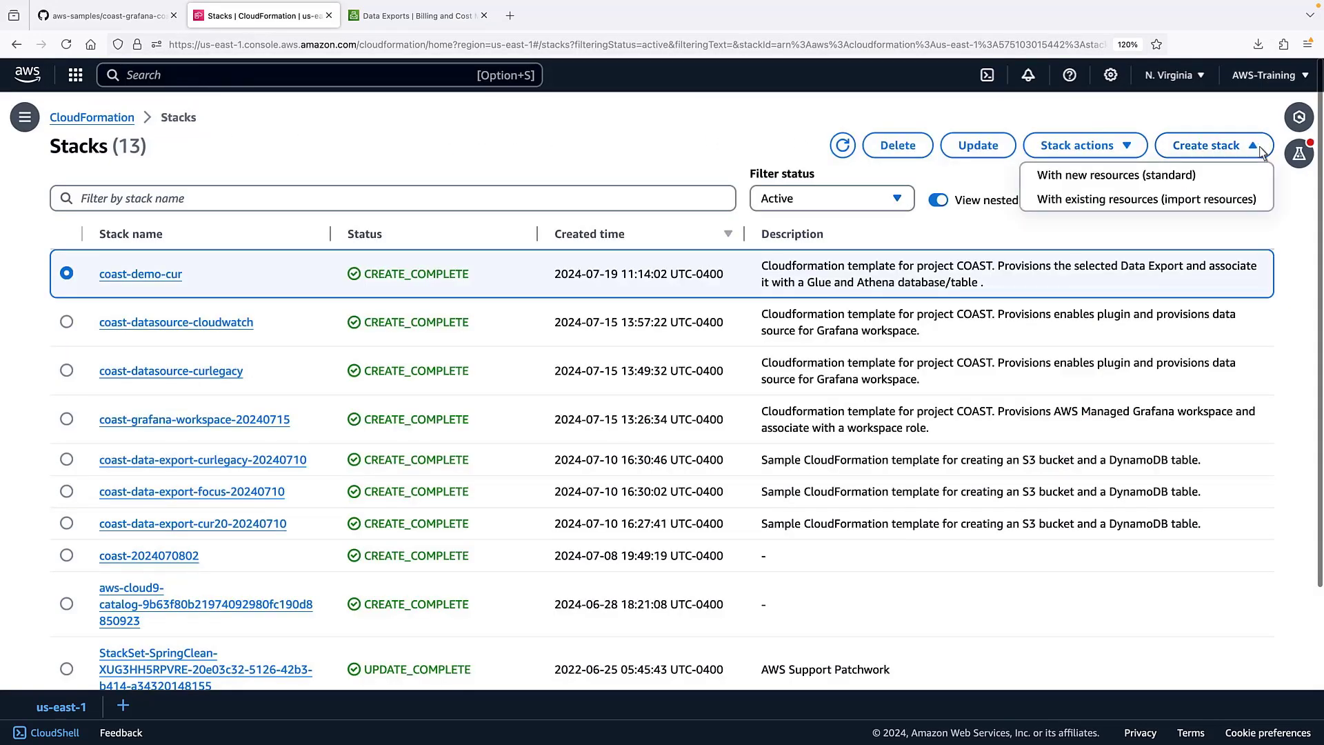
left_click(1187, 185)
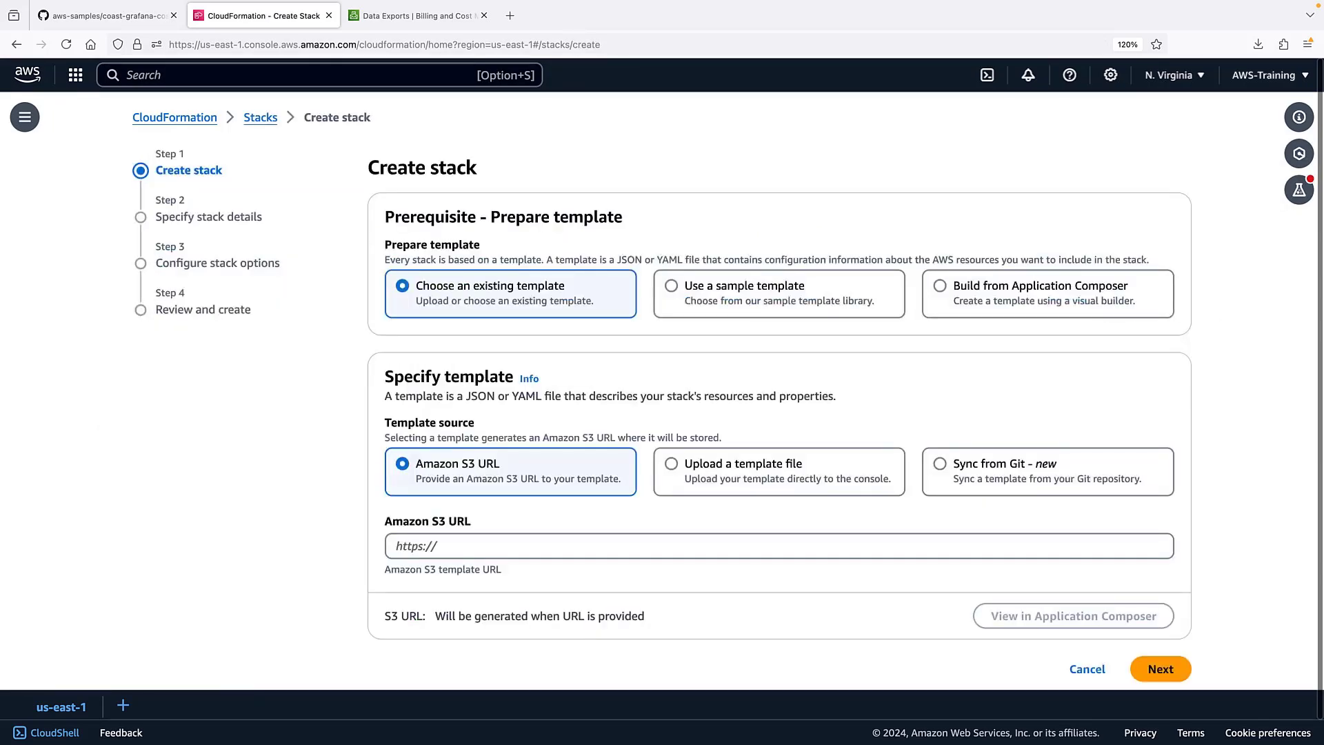
left_click(671, 467)
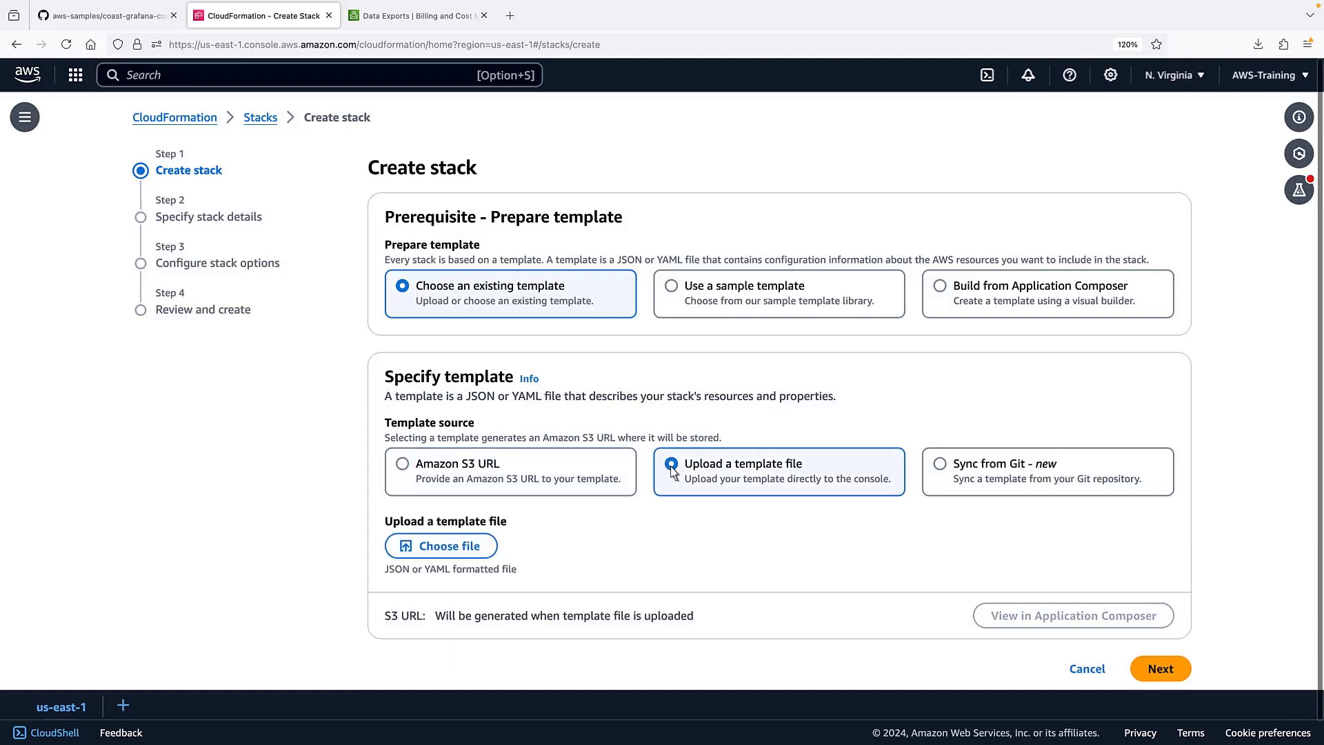
left_click(479, 555)
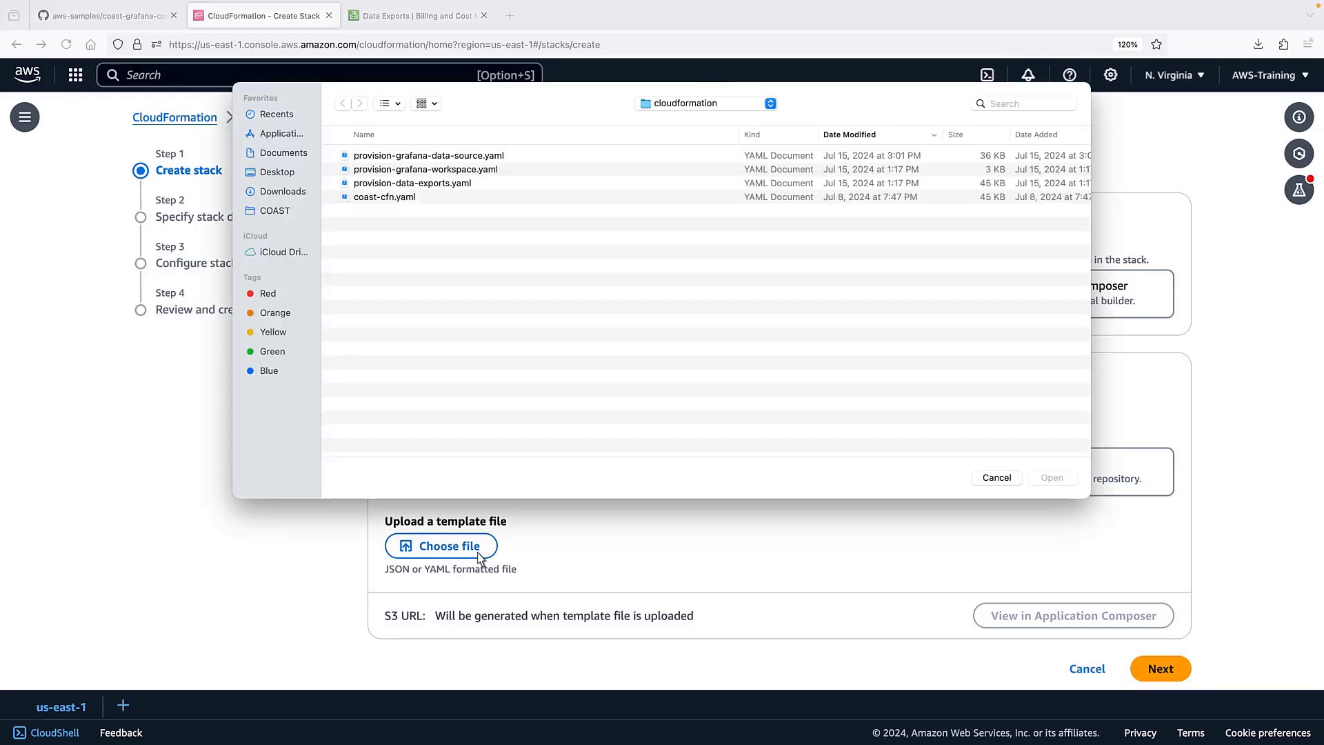
left_click(494, 171)
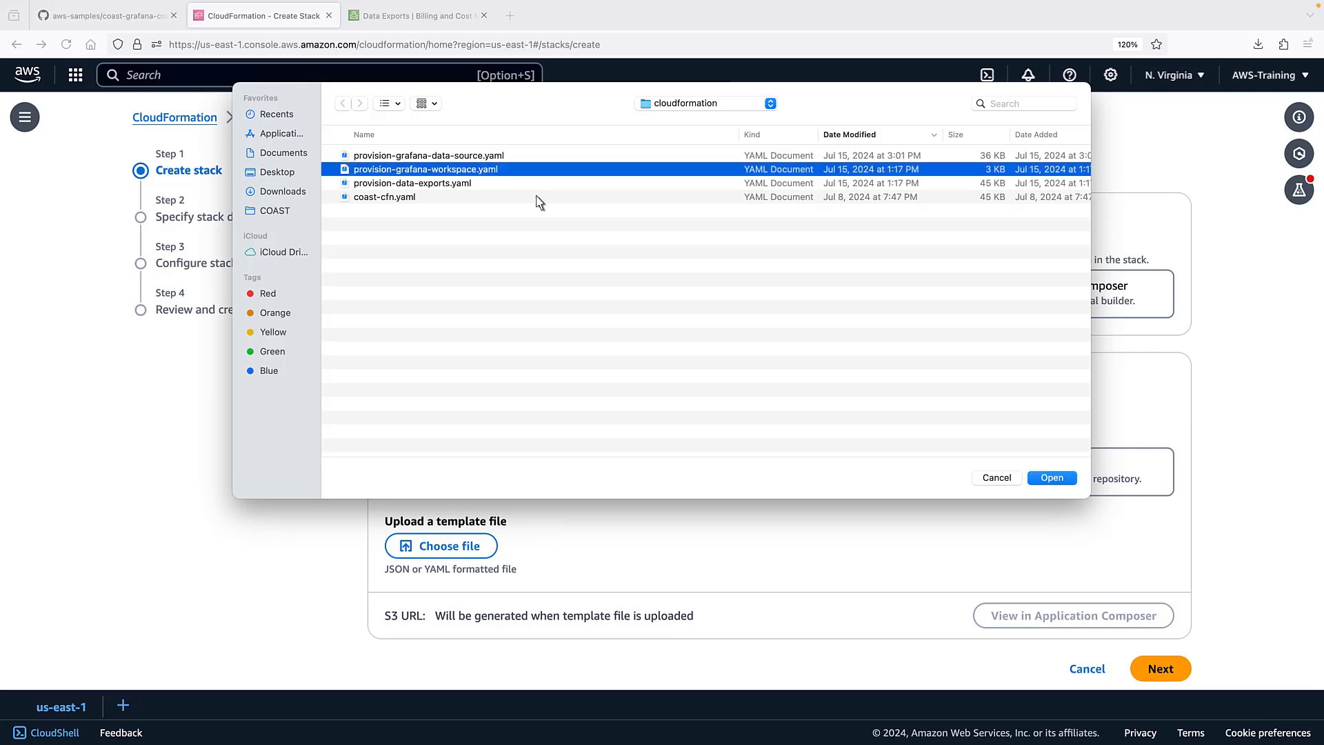
left_click(1052, 479)
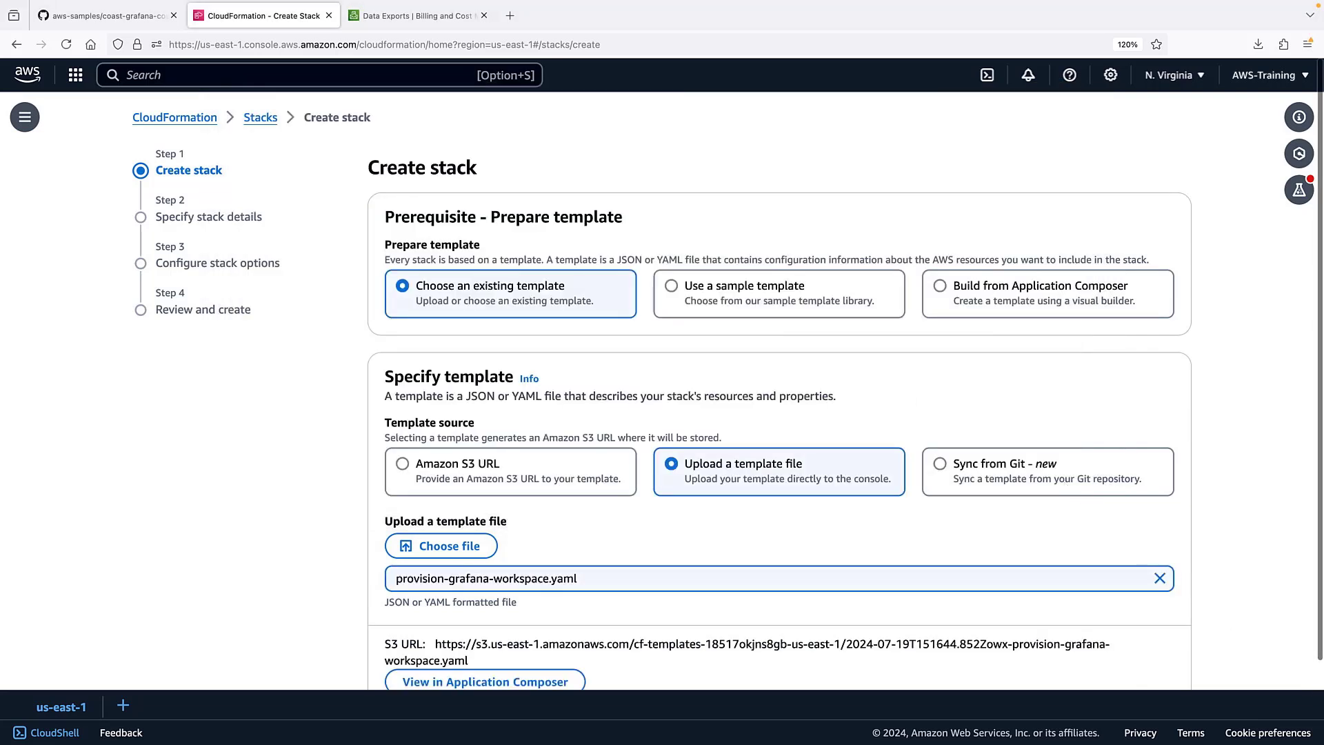
scroll(1302, 679, "down", 3)
Name the stack coast-demo-workspace, acknowledge IAM resources, and submit it
left_click(1160, 644)
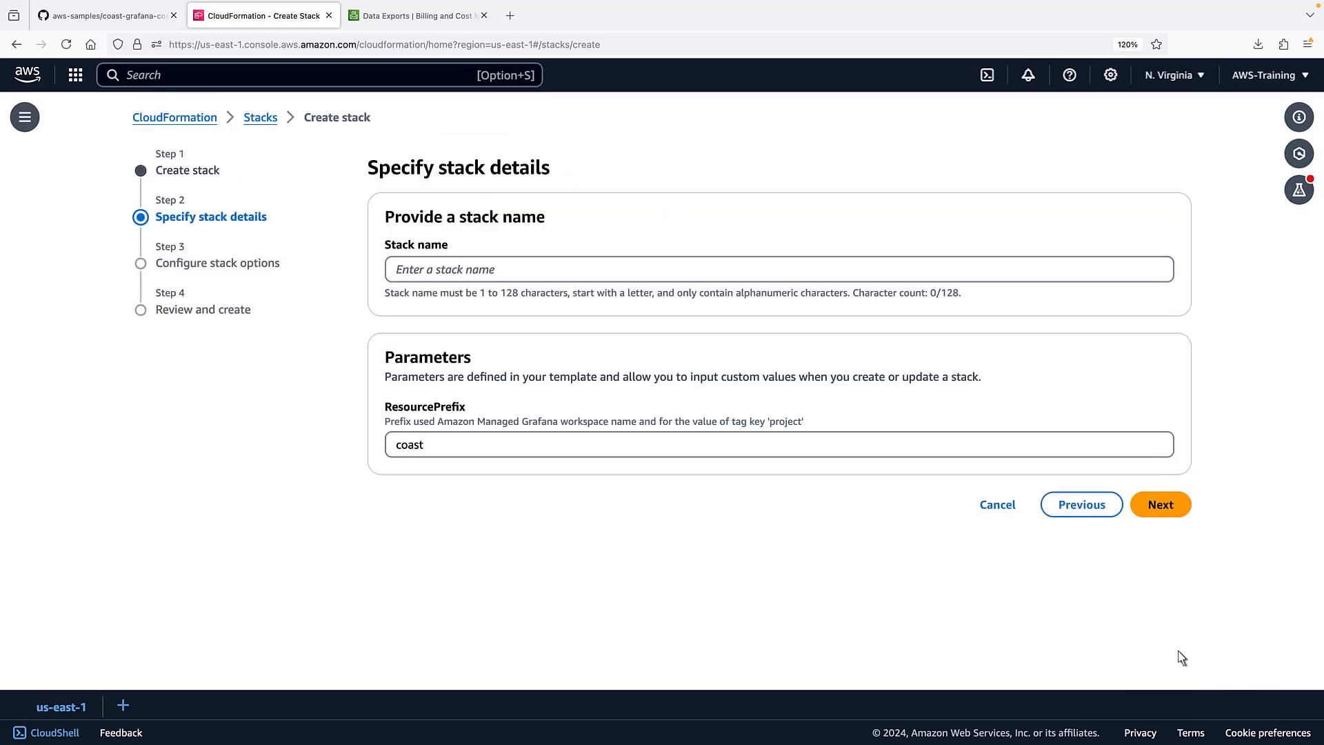
left_click(396, 277)
type("coast-demo-workspace")
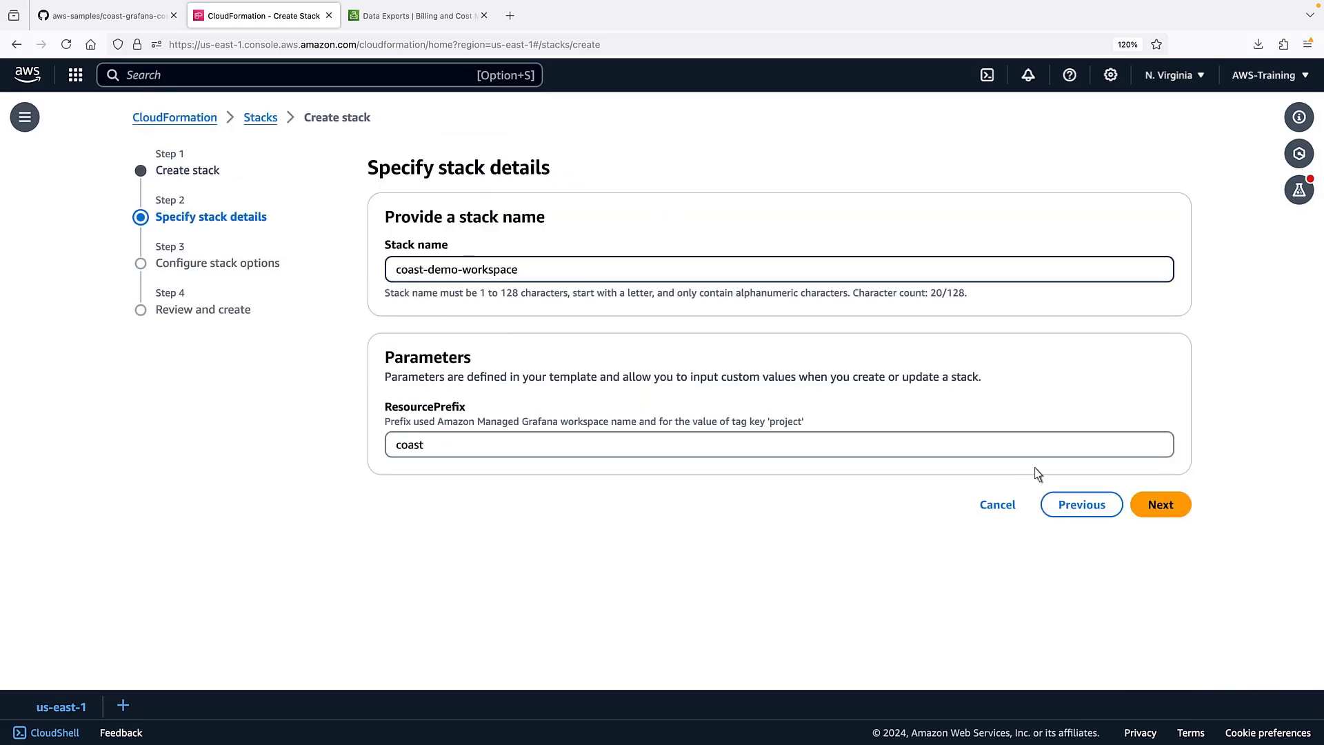
left_click(1170, 508)
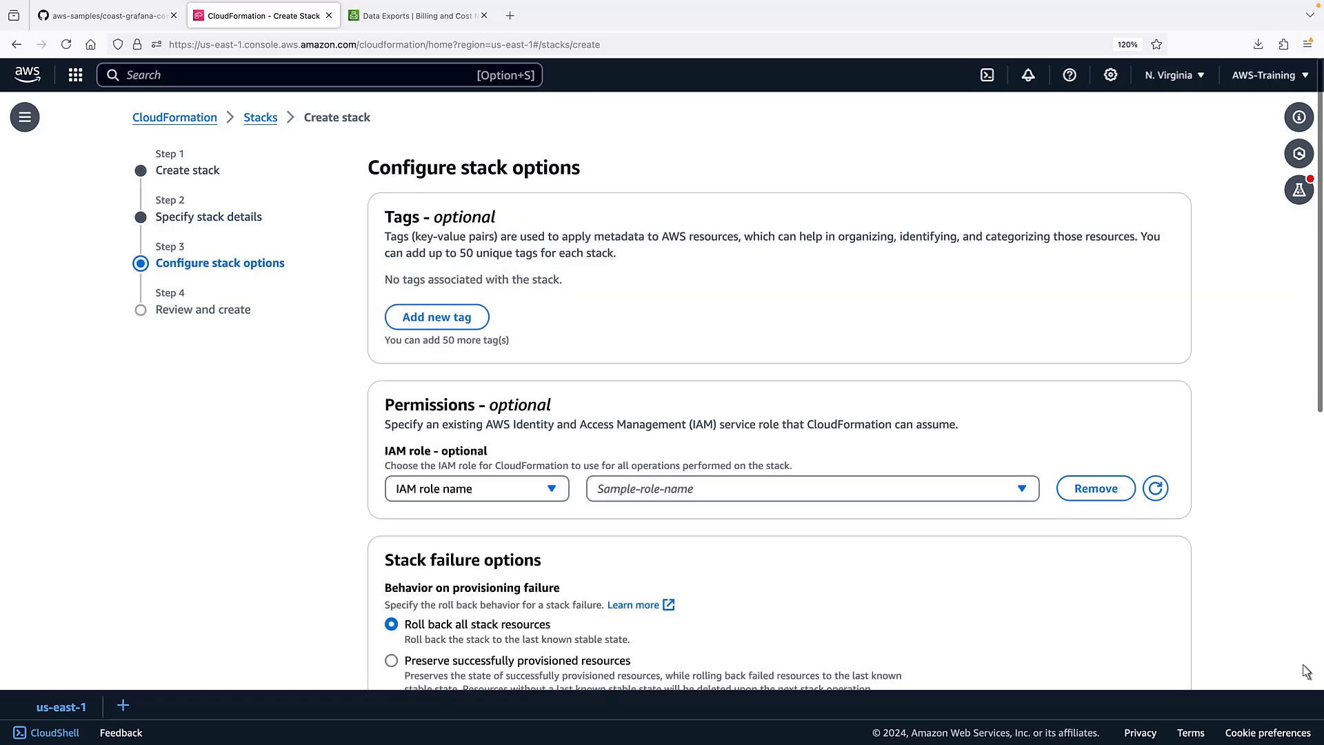
scroll(1289, 681, "down", 8)
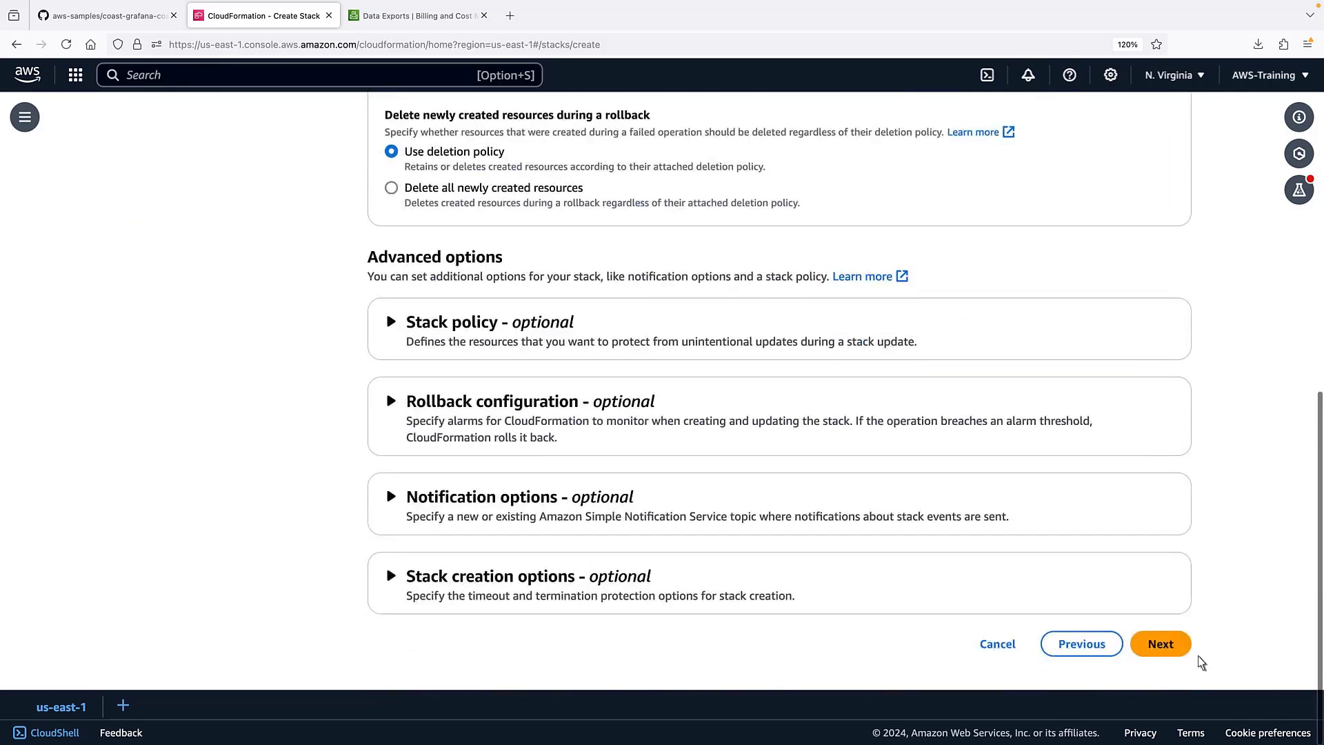
left_click(1171, 650)
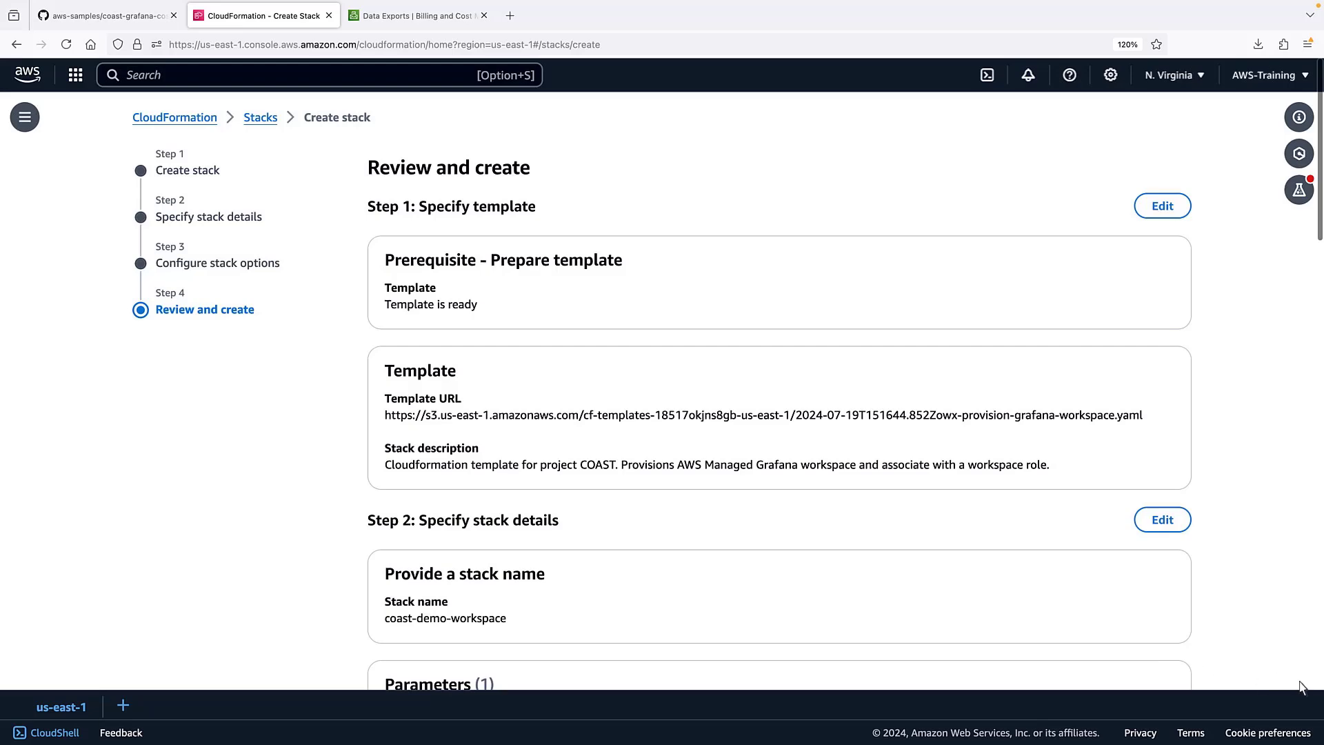
scroll(1172, 662, "down", 15)
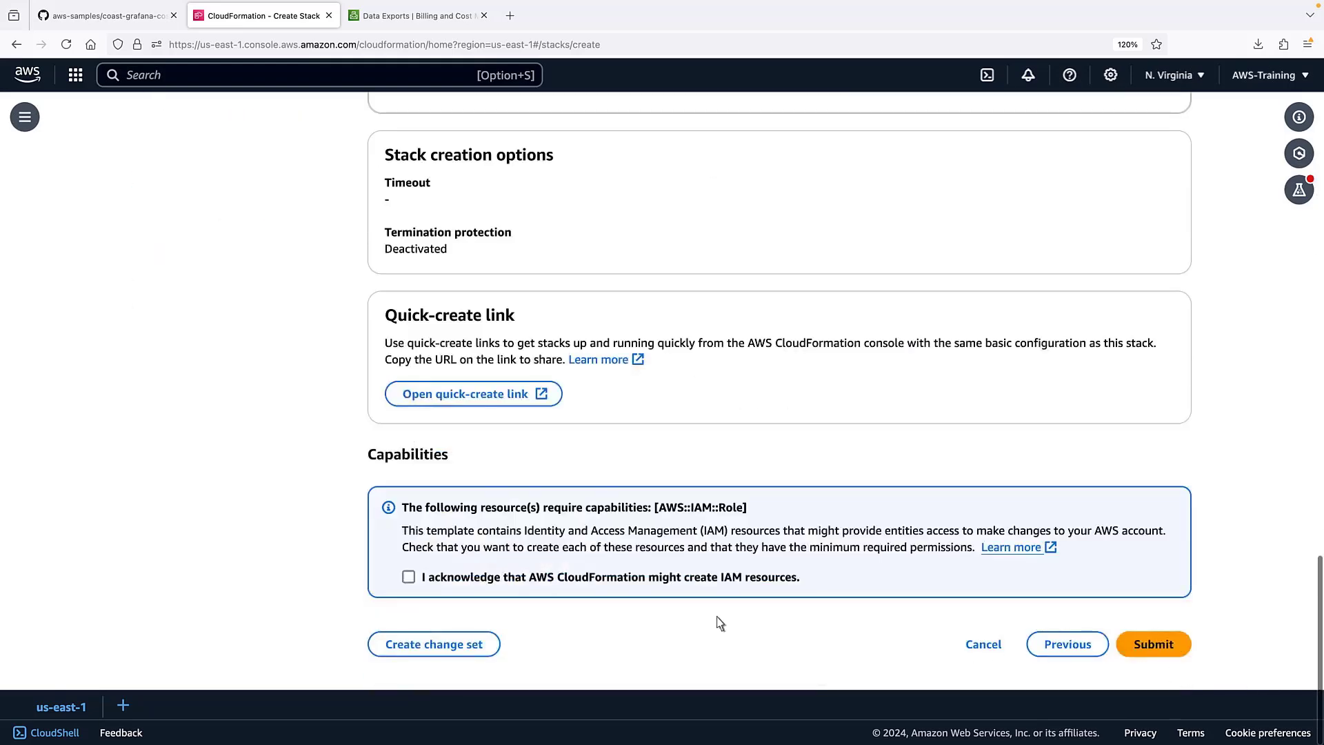
left_click(410, 578)
left_click(1169, 649)
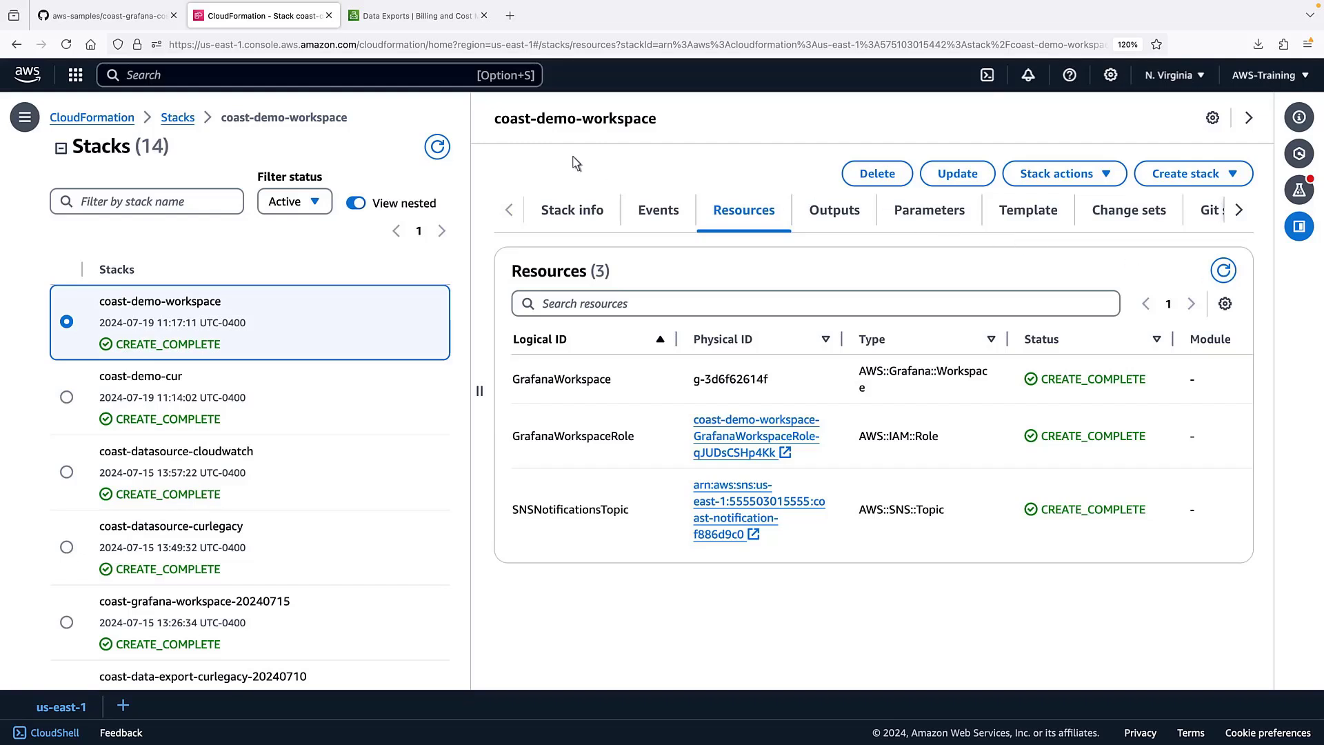
Open Amazon Grafana and confirm the stack outputs name workspace coast-workspace-f886d9c0
left_click(158, 82)
type("grafana")
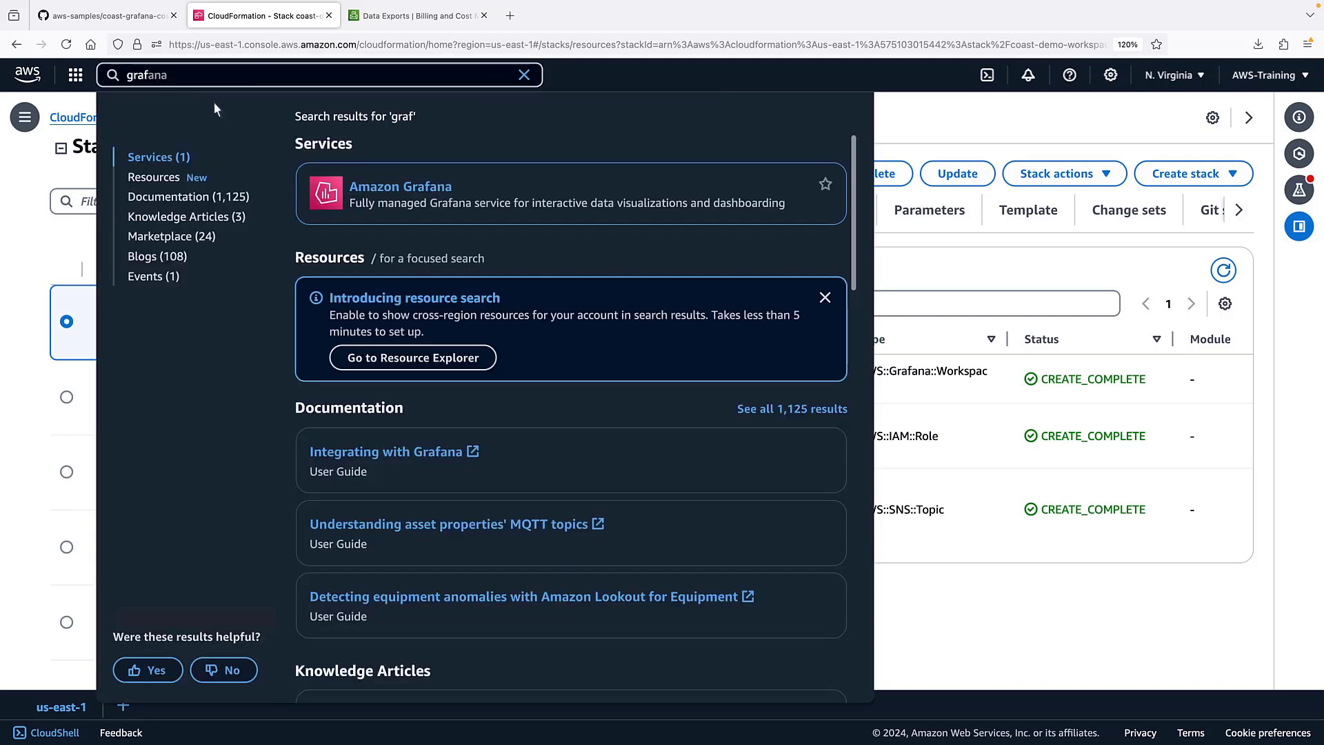
left_click(448, 192)
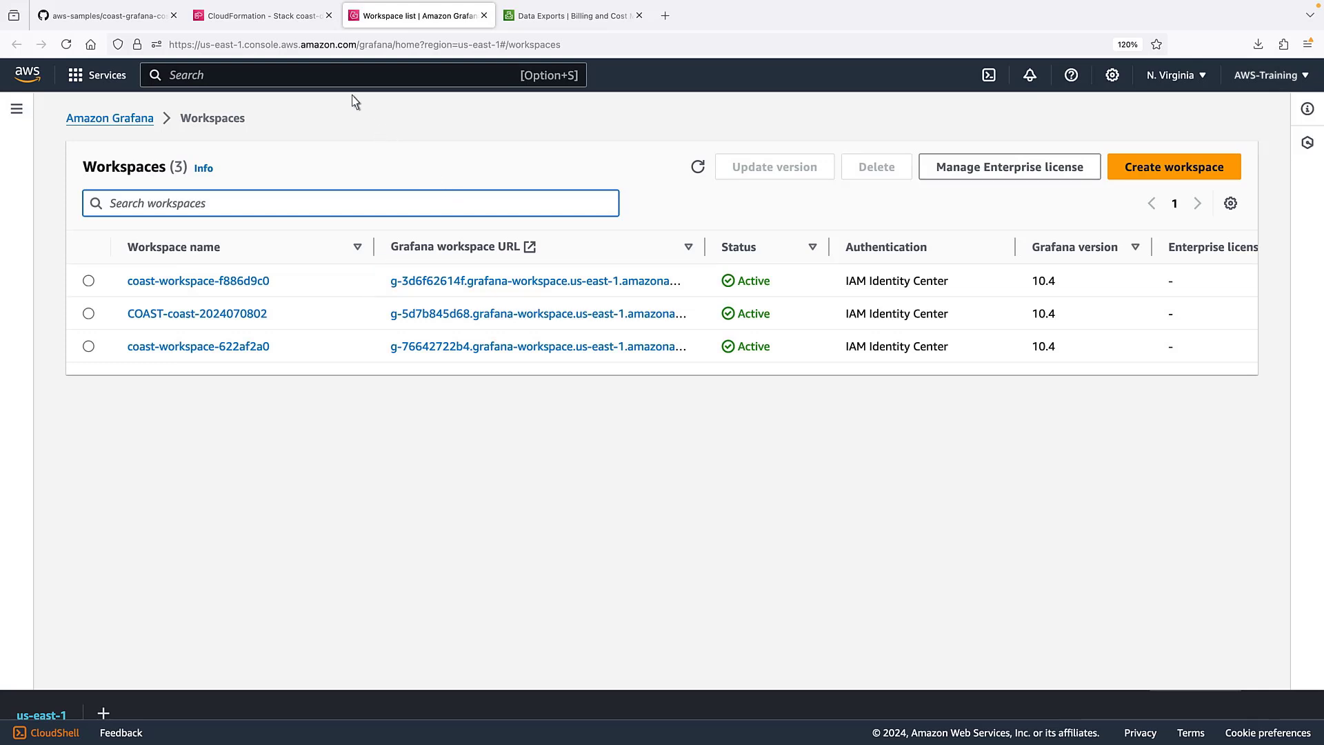
left_click(279, 19)
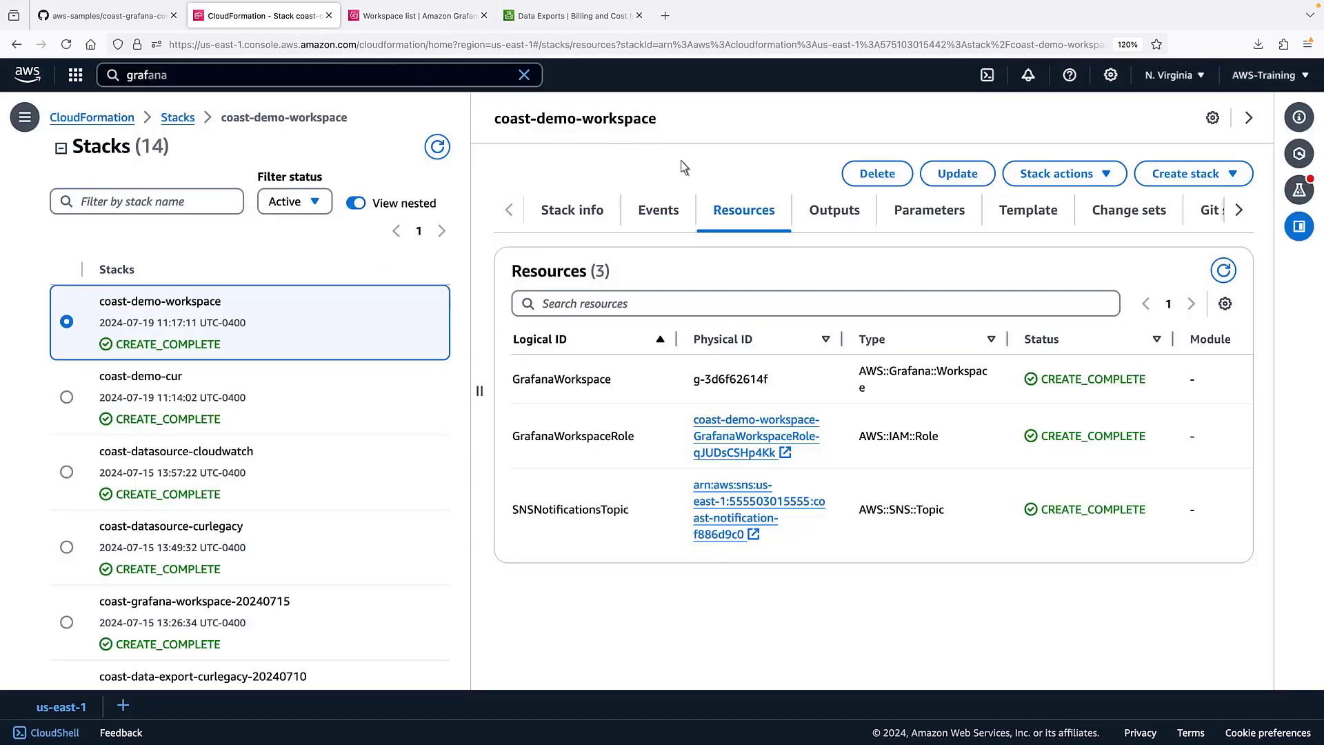
left_click(847, 219)
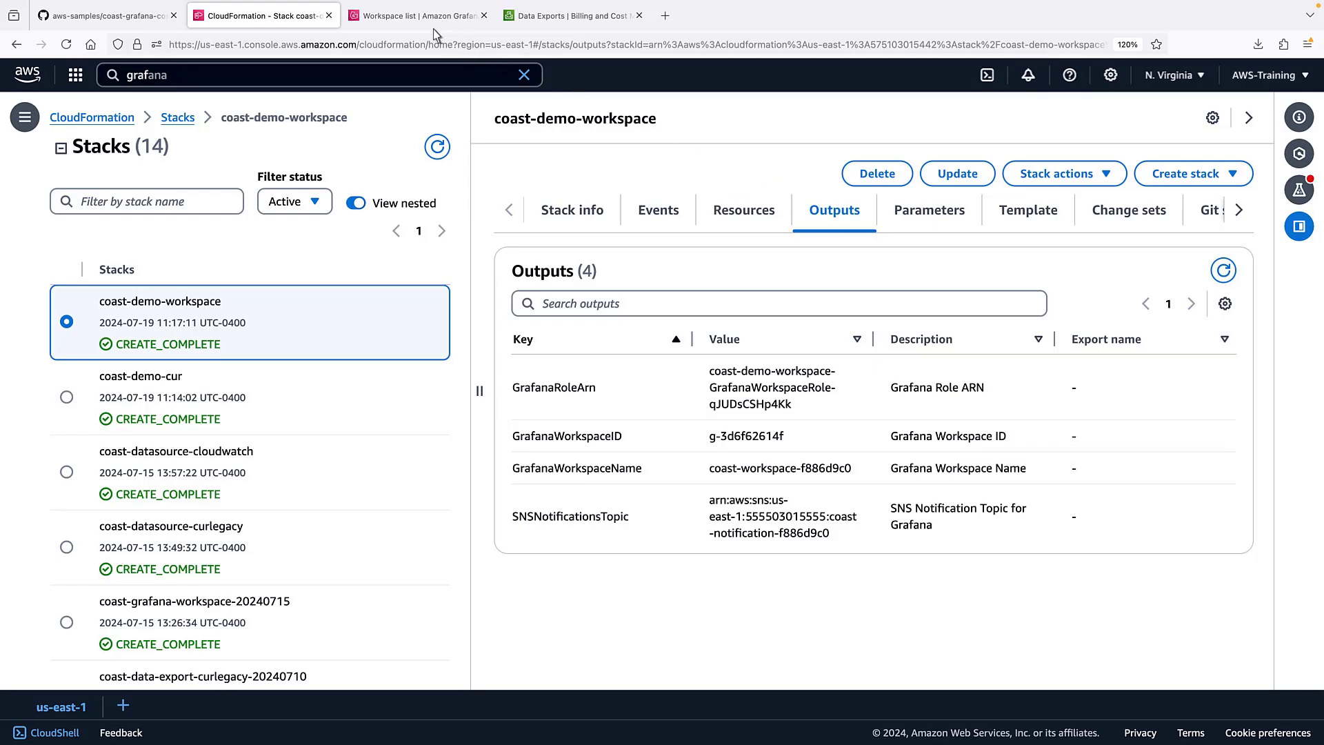
left_click(416, 16)
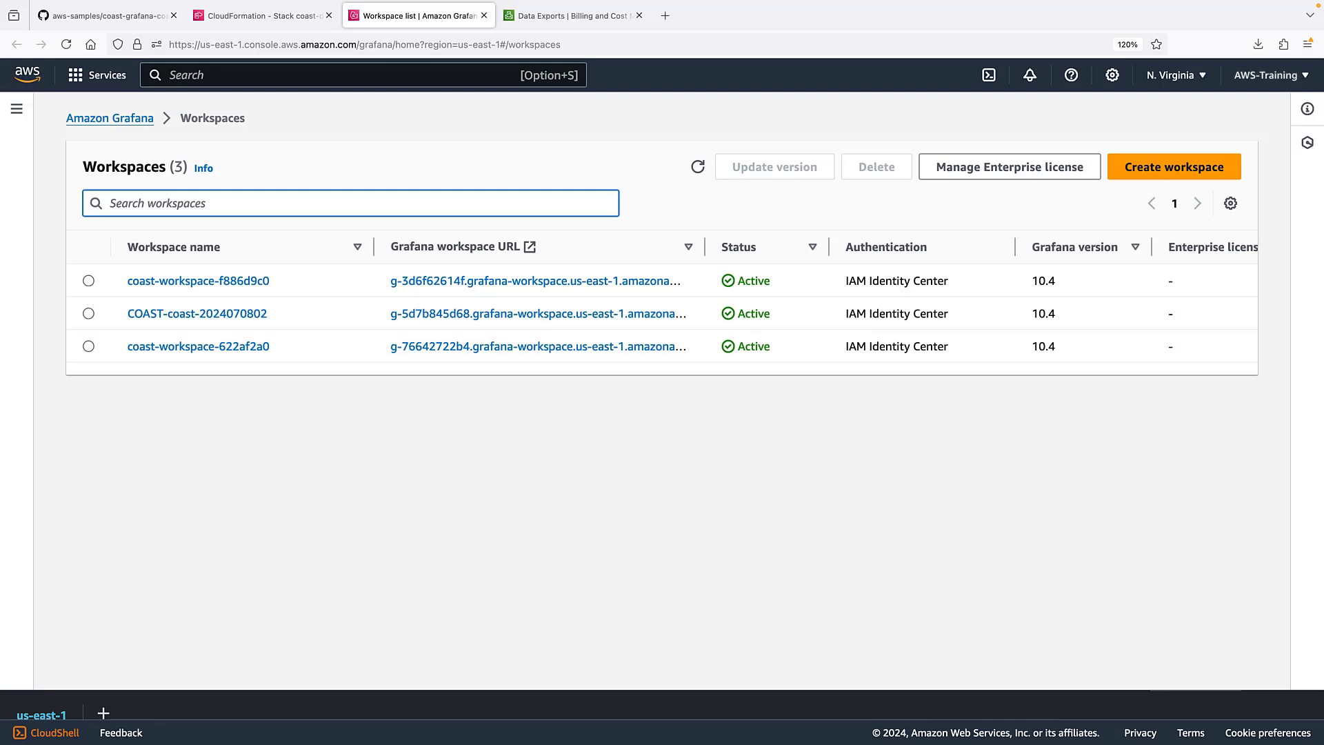
Assign the Identity Center user to workspace coast-workspace-f886d9c0
left_click(266, 284)
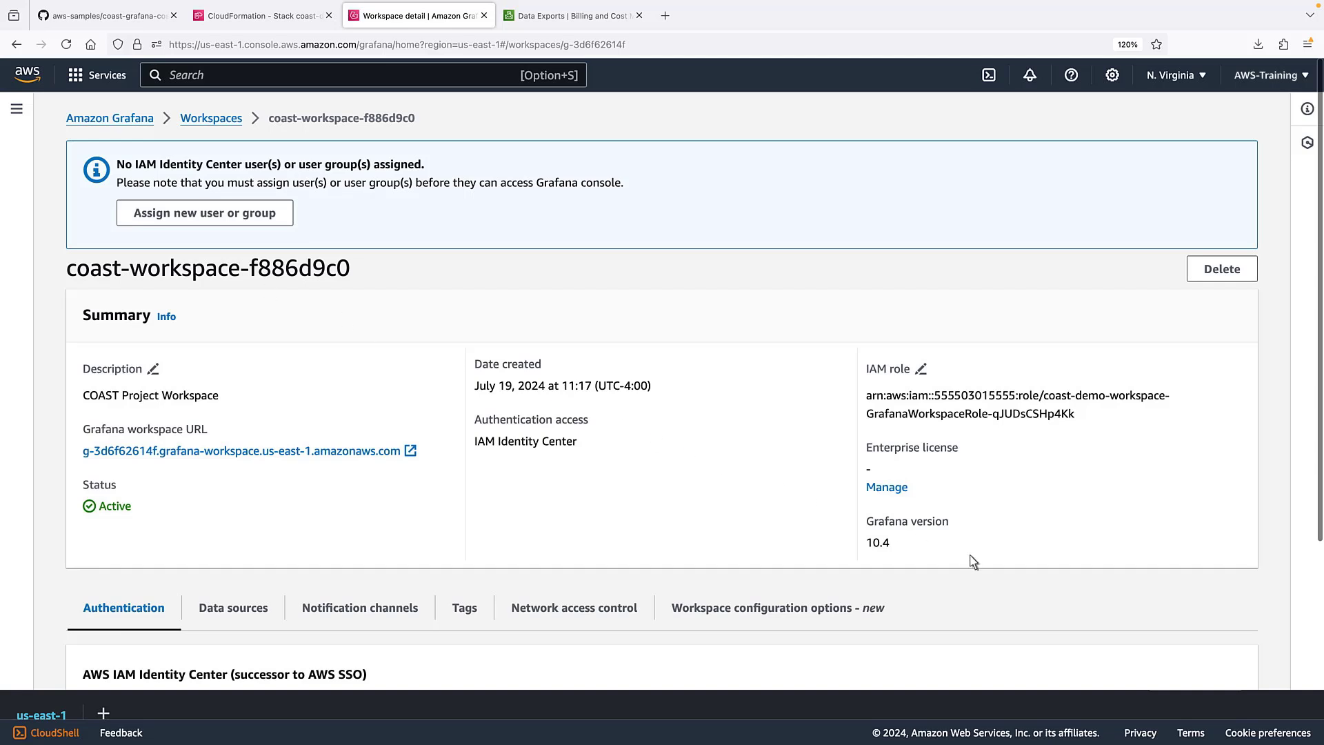
scroll(1271, 675, "down", 5)
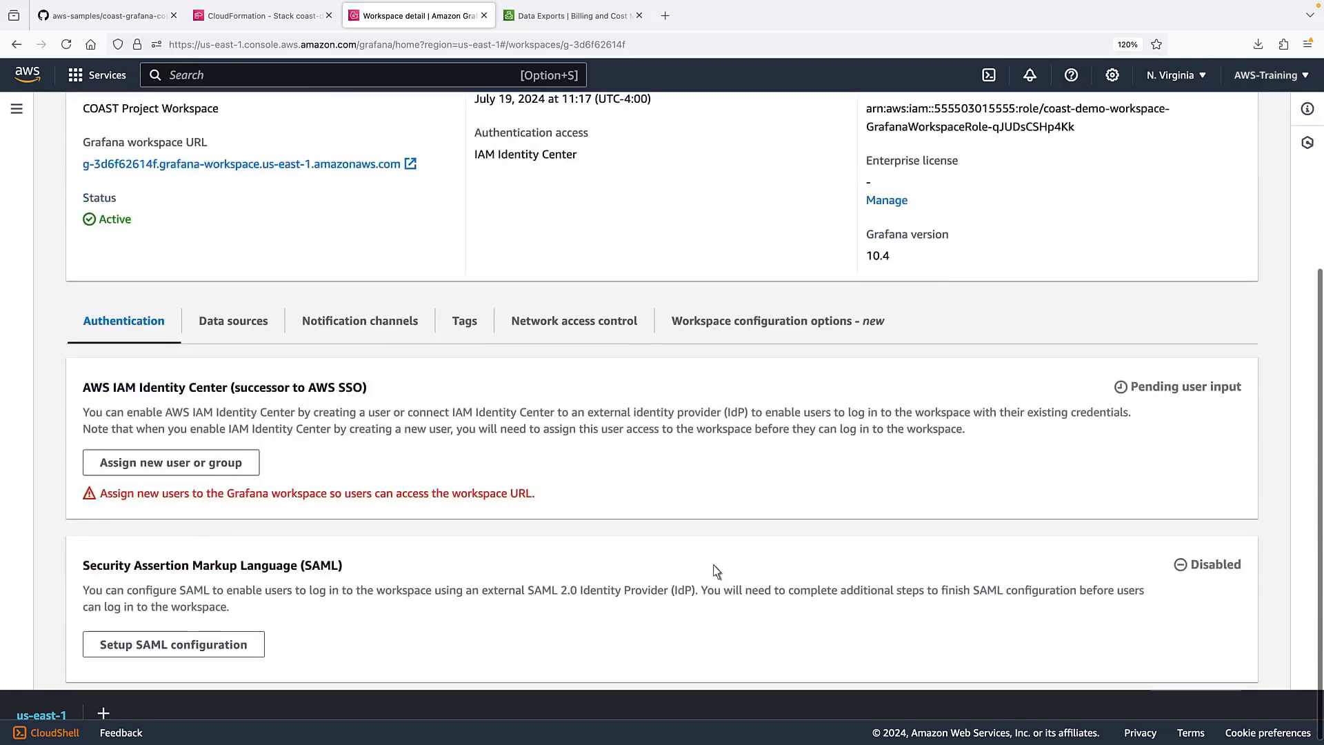
left_click(184, 463)
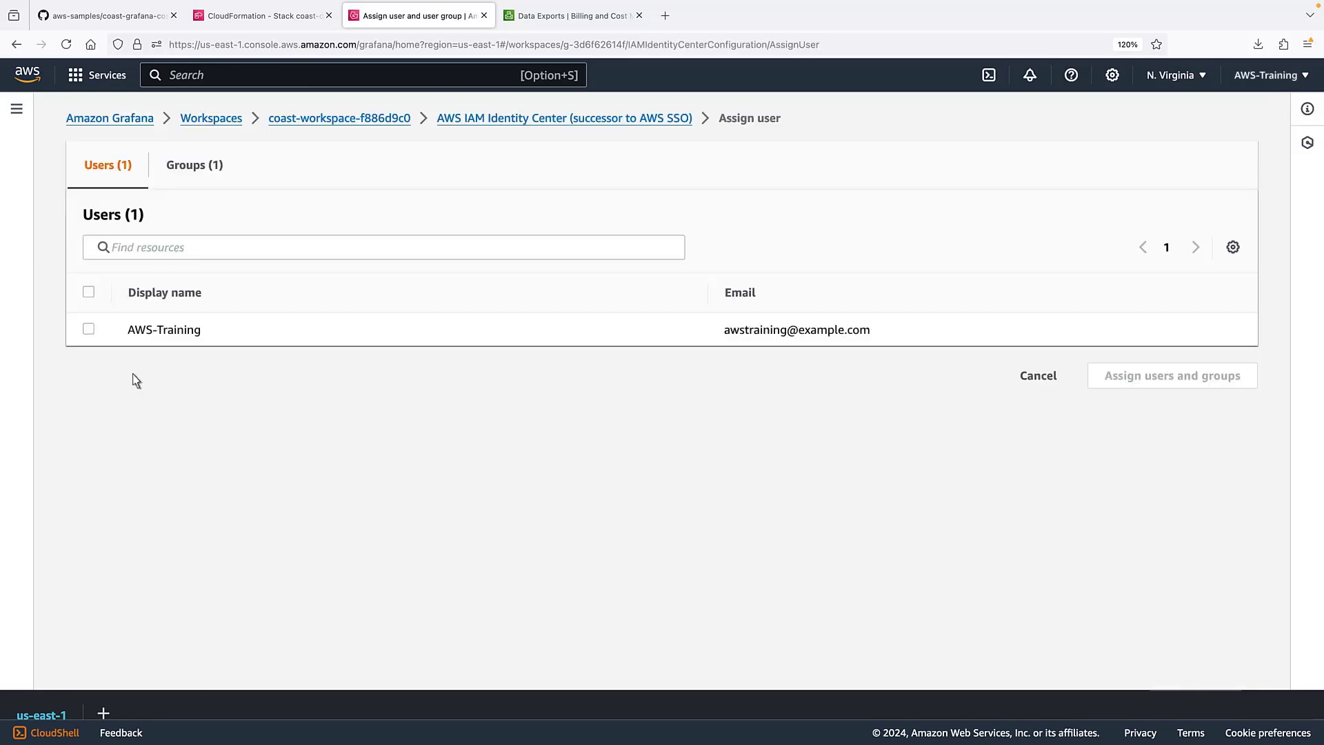
left_click(88, 330)
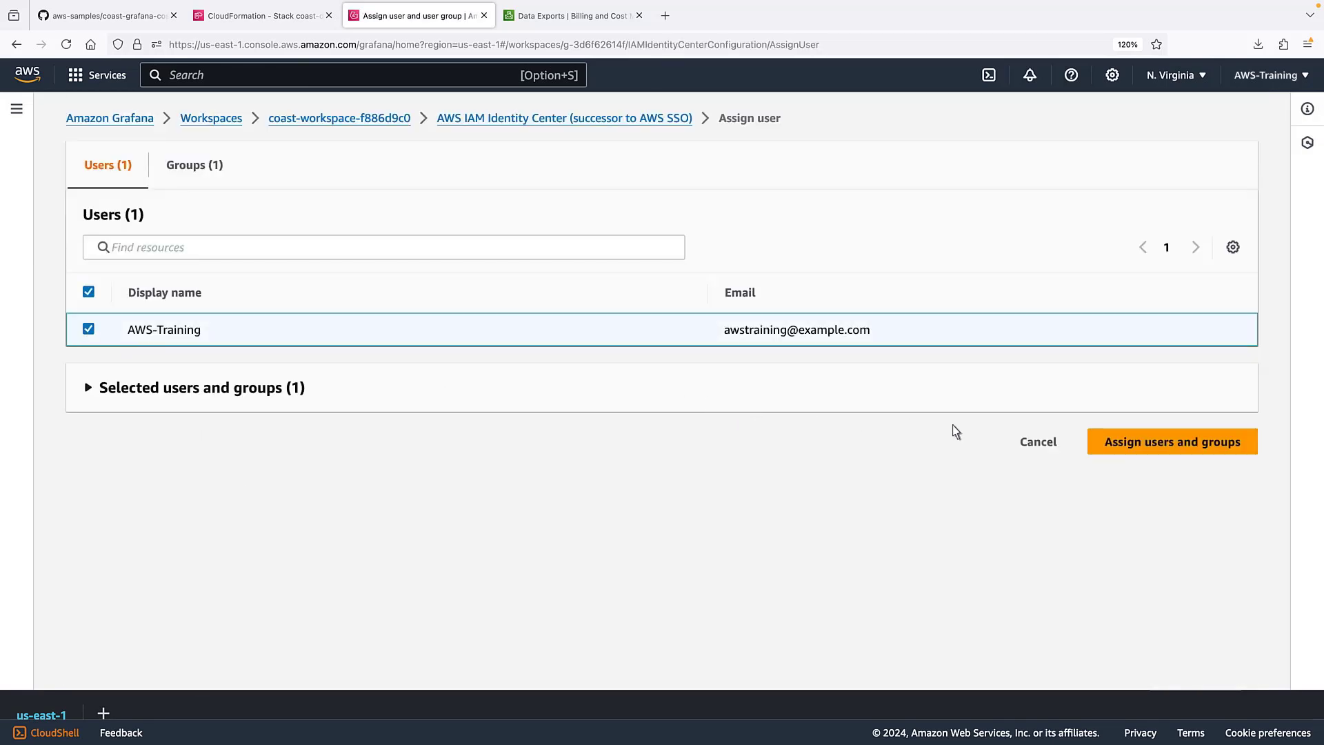
left_click(1175, 450)
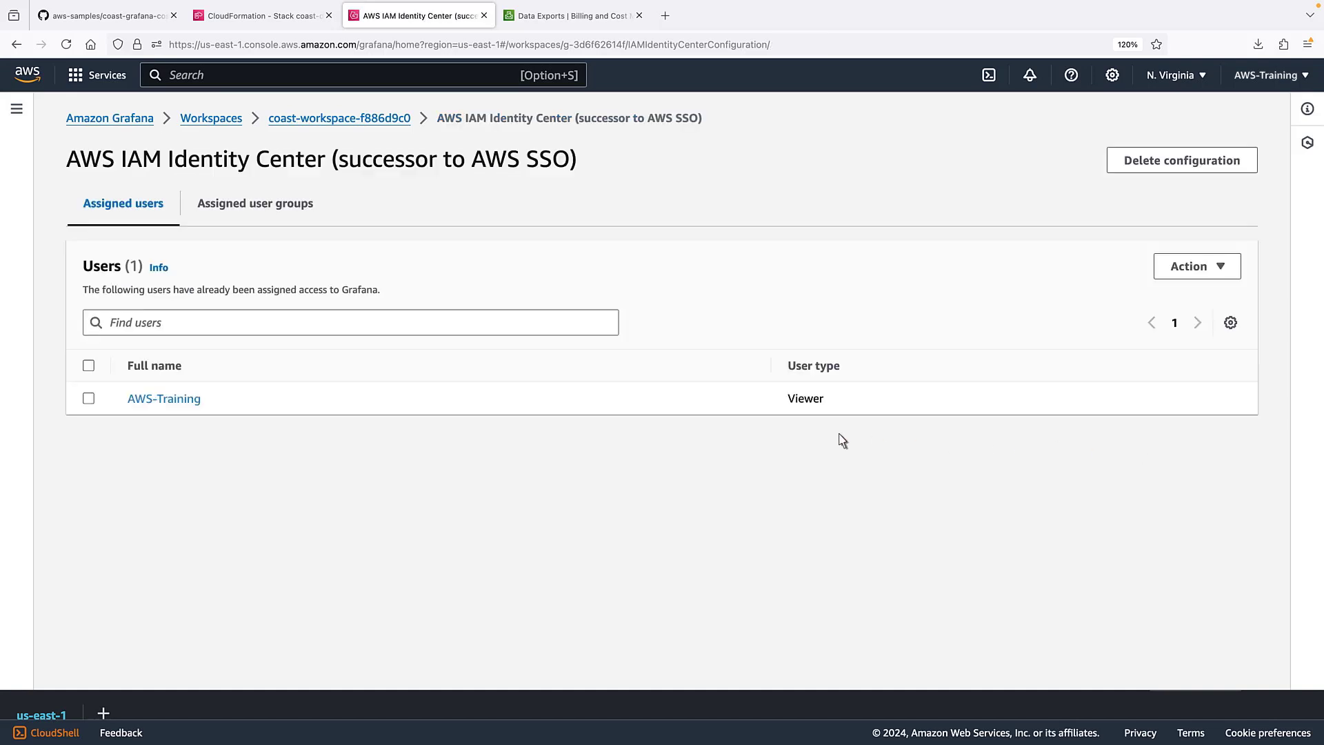
Give the assigned user the Admin role and return to the workspace details
left_click(89, 398)
left_click(1221, 271)
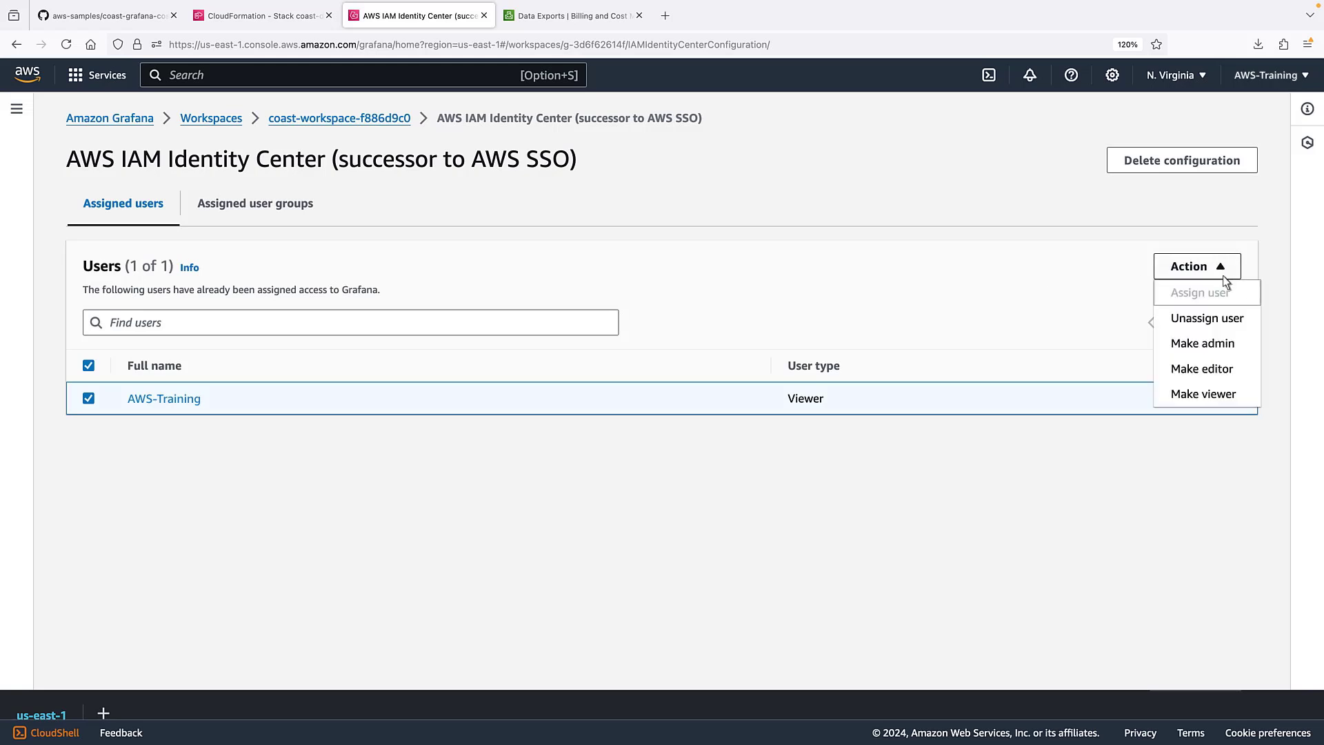
left_click(1231, 343)
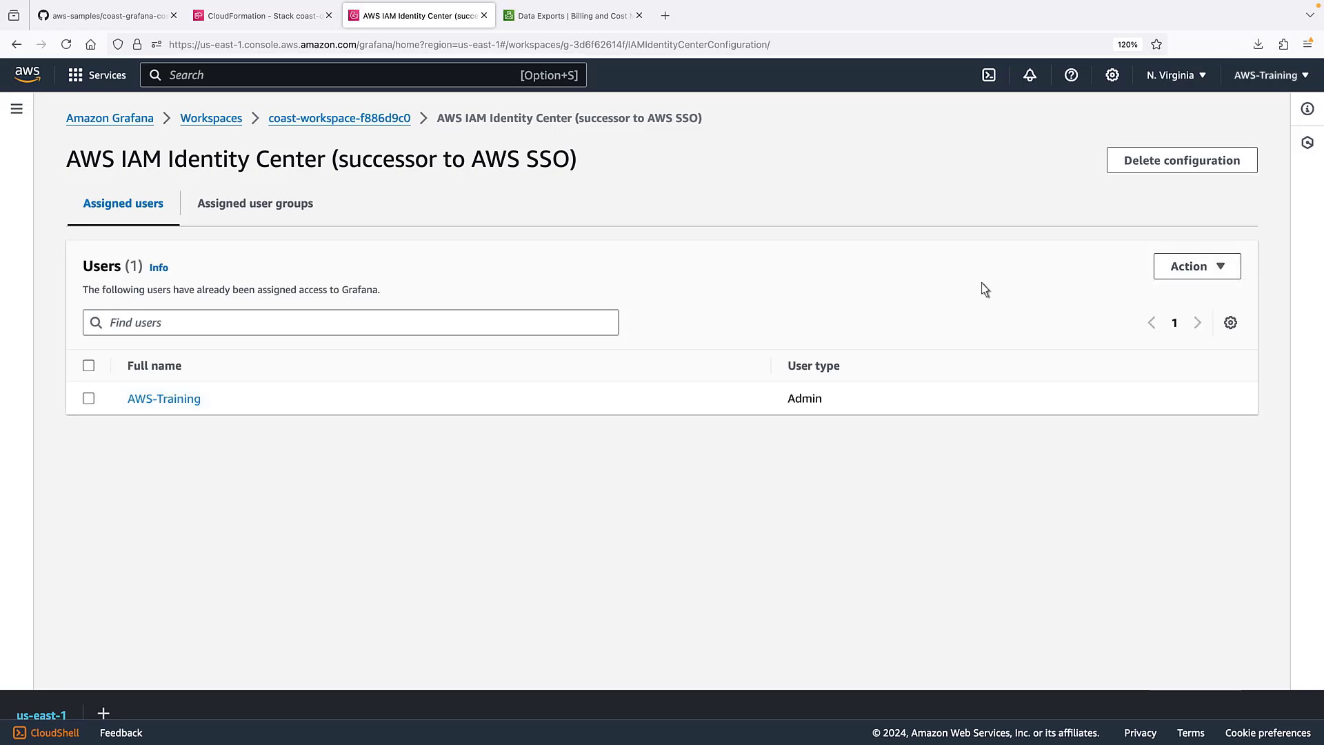
left_click(378, 120)
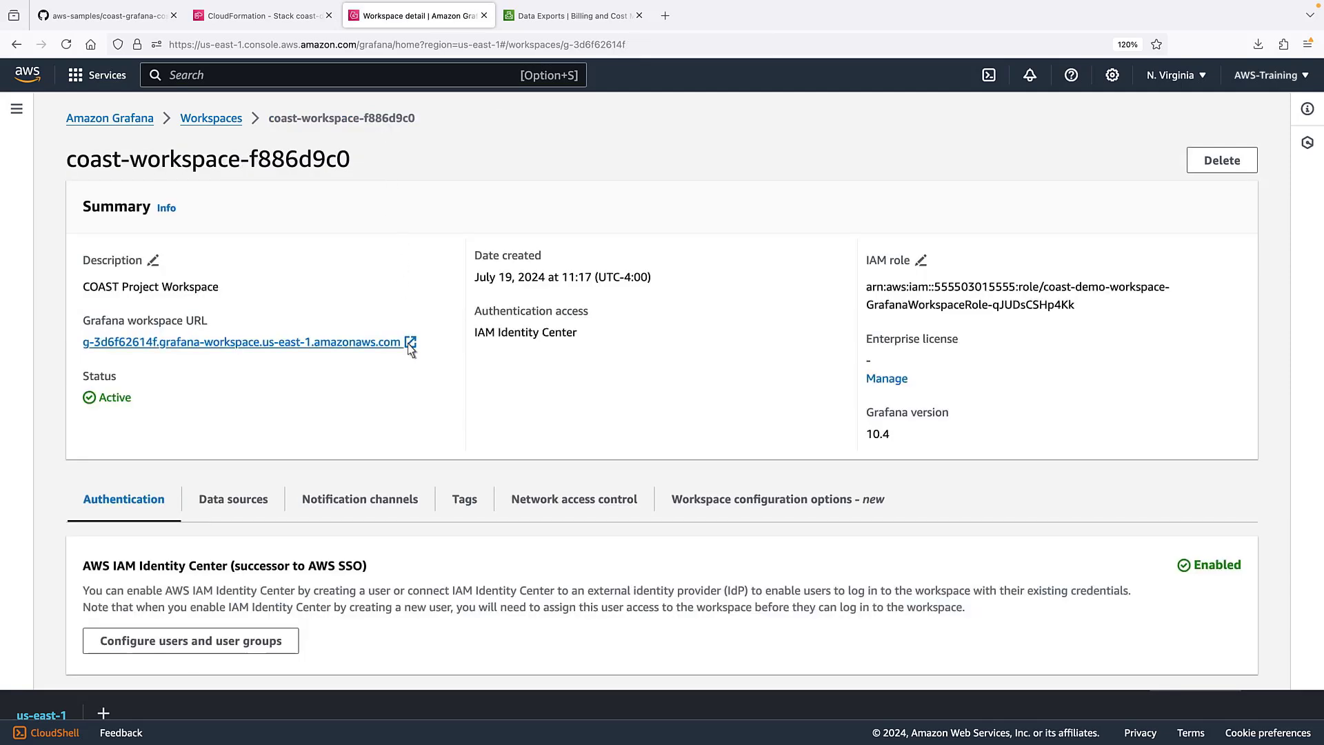
Sign in to the Grafana workspace via IAM Identity Center and view its empty Data sources page
left_click(406, 341)
left_click(666, 495)
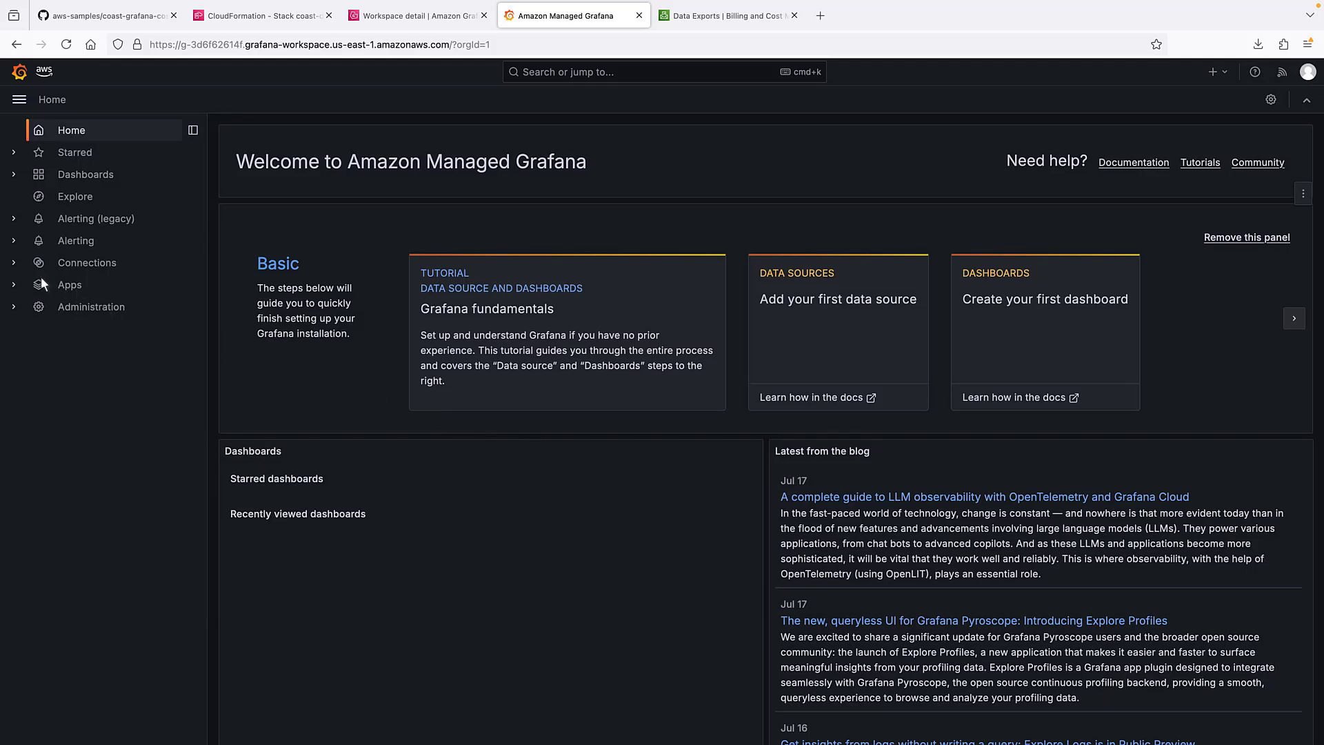
left_click(14, 262)
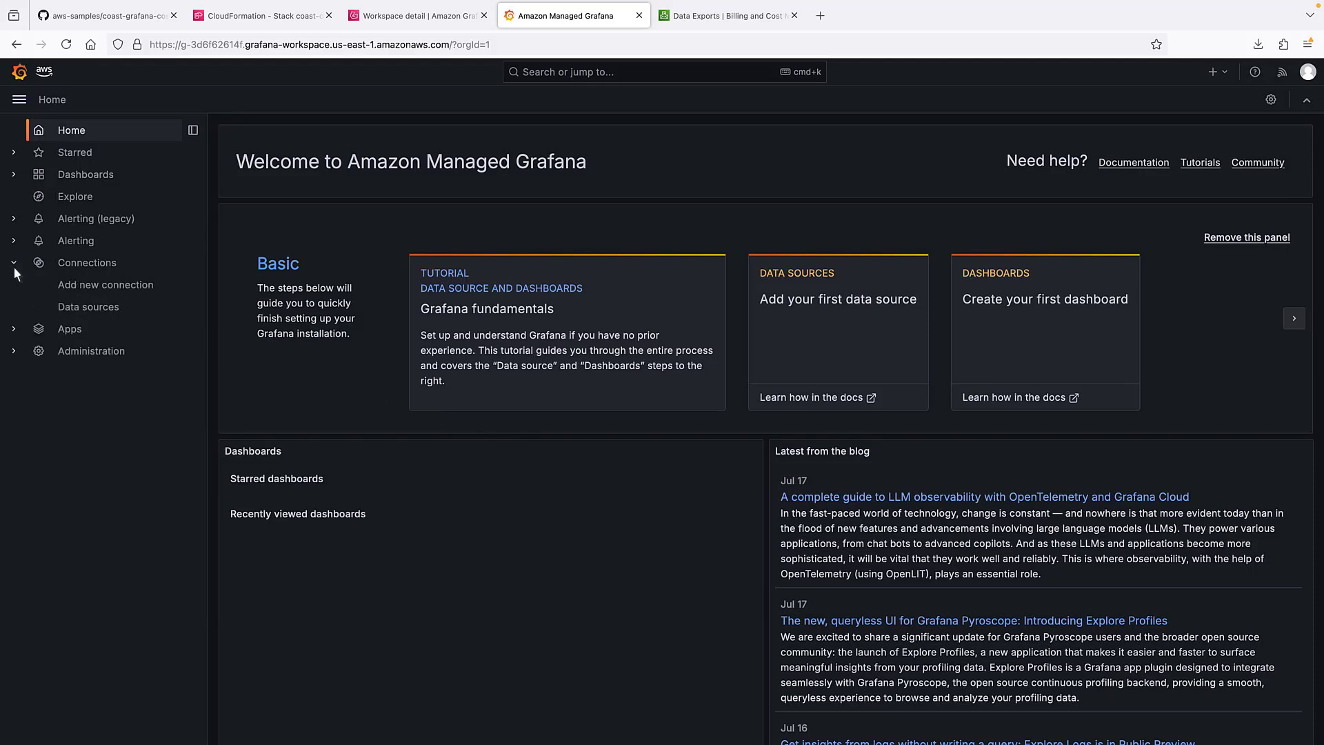
left_click(115, 311)
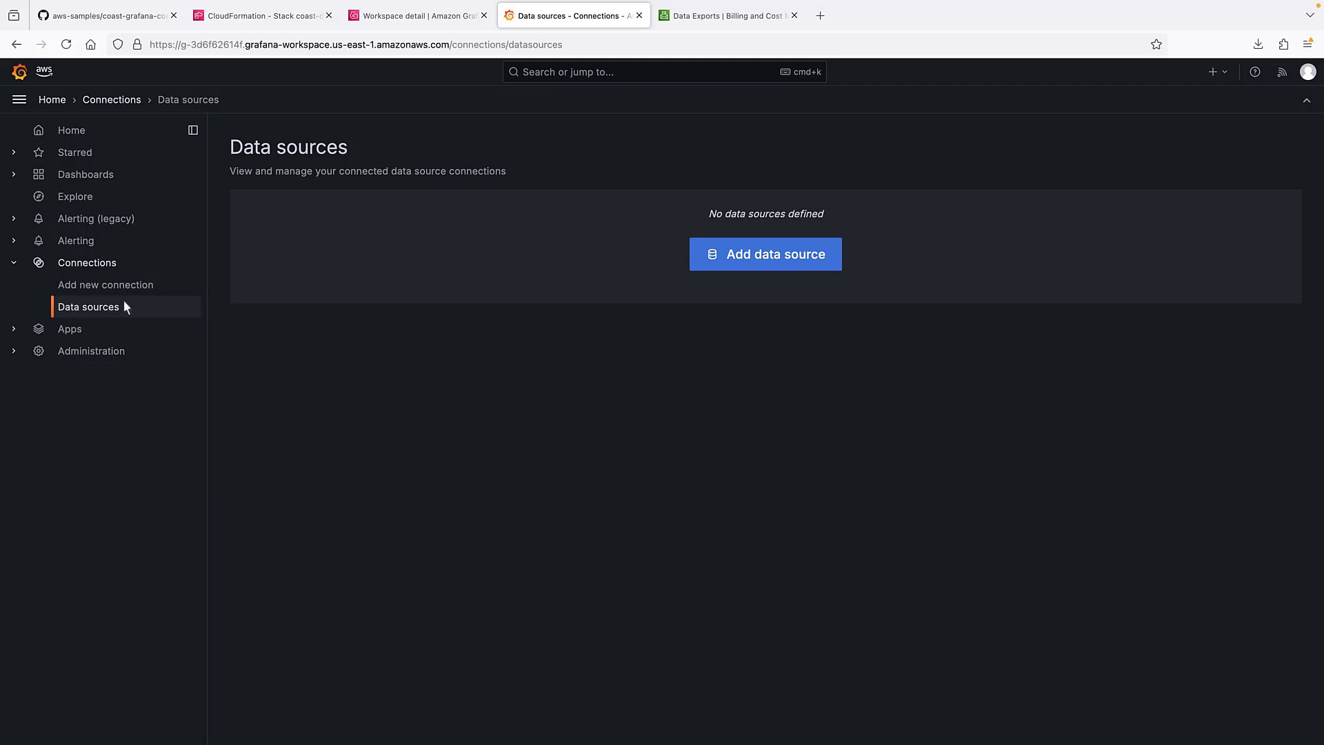
left_click(328, 16)
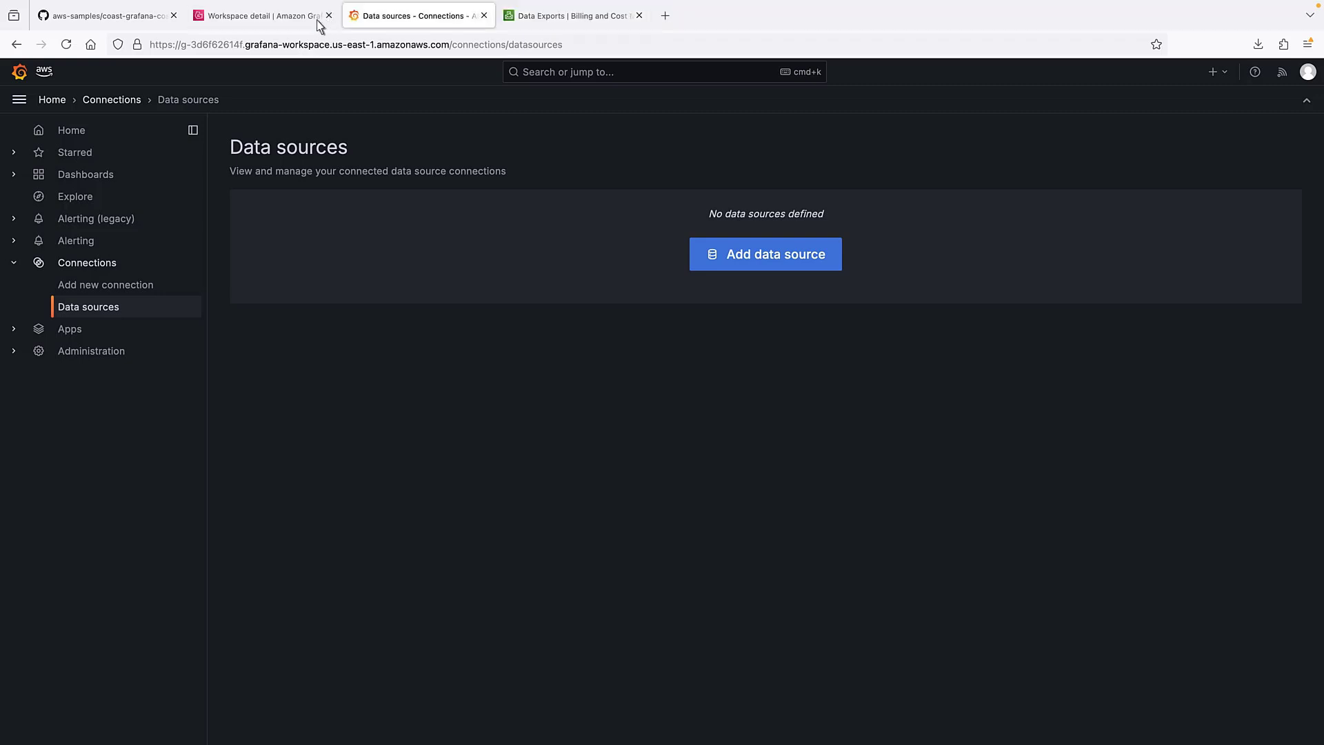
Open the CloudFormation stacks list by searching 'cloudformation' in the console
left_click(273, 24)
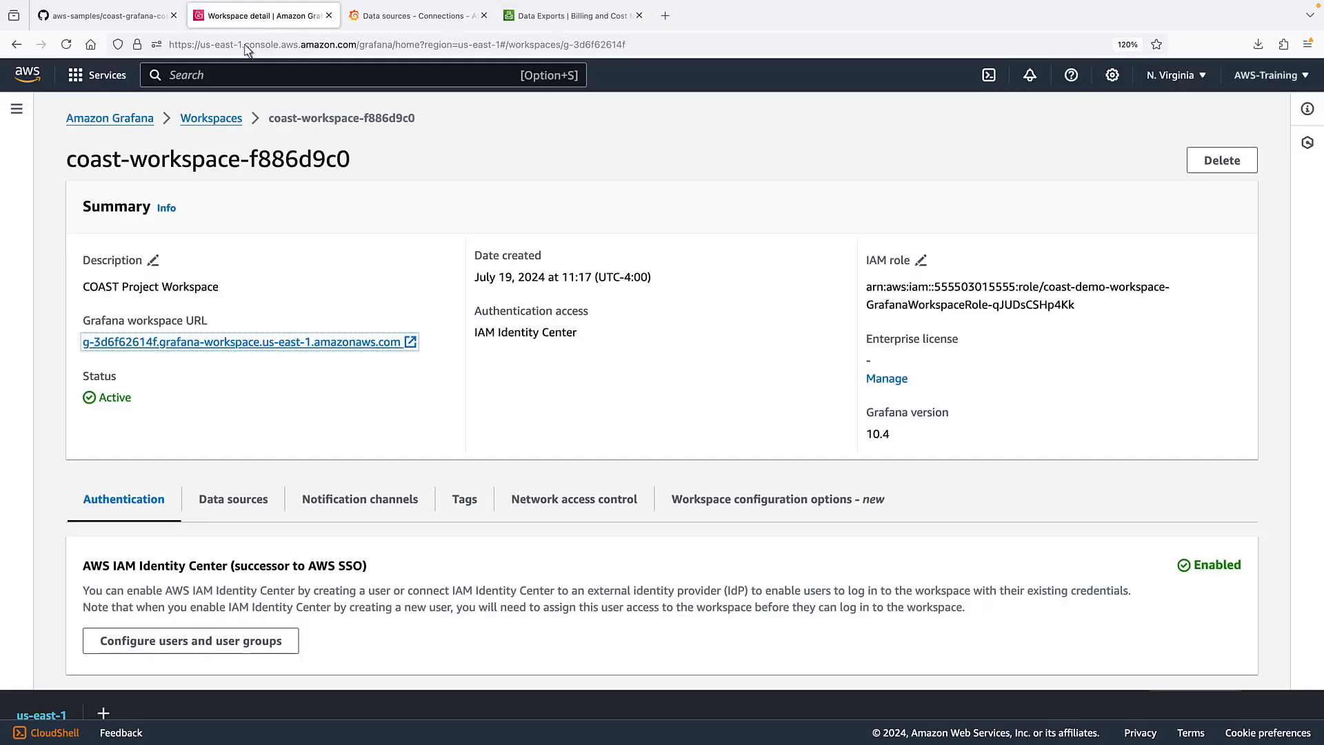
left_click(202, 80)
type("cloudformation")
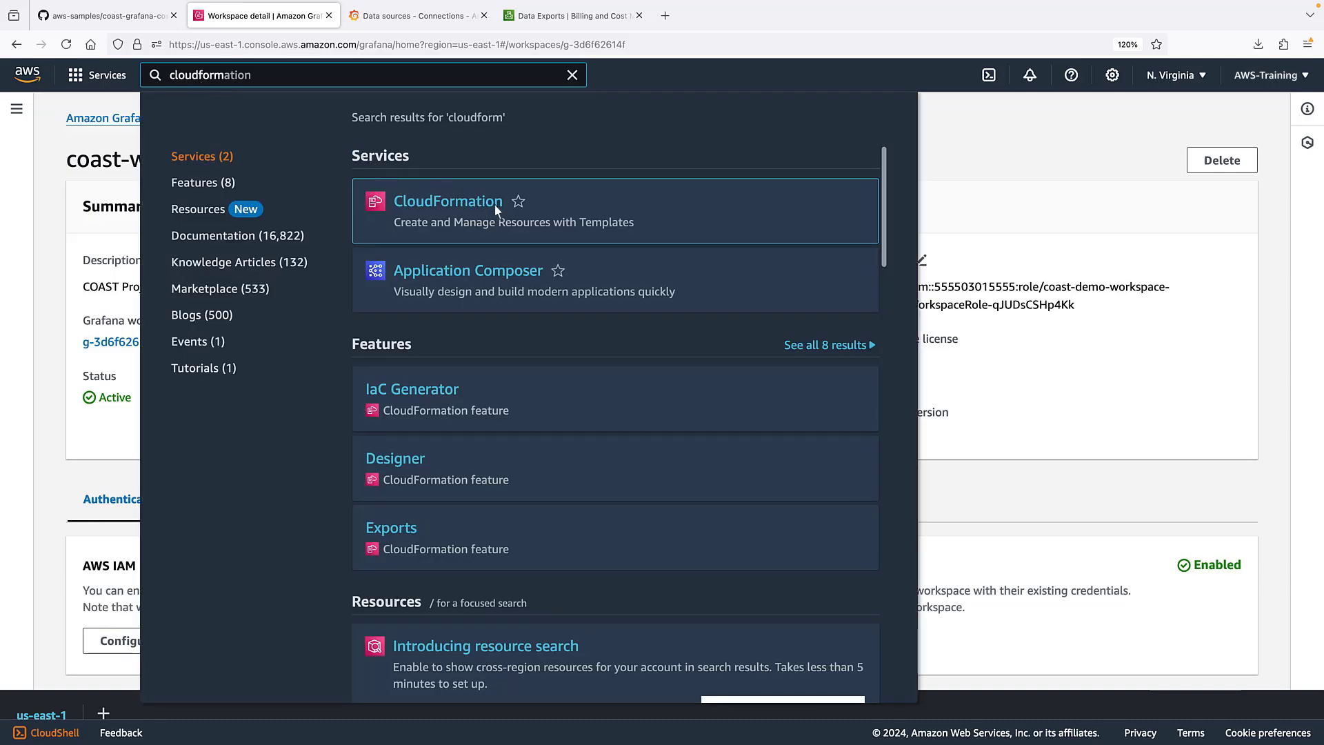
left_click(494, 204)
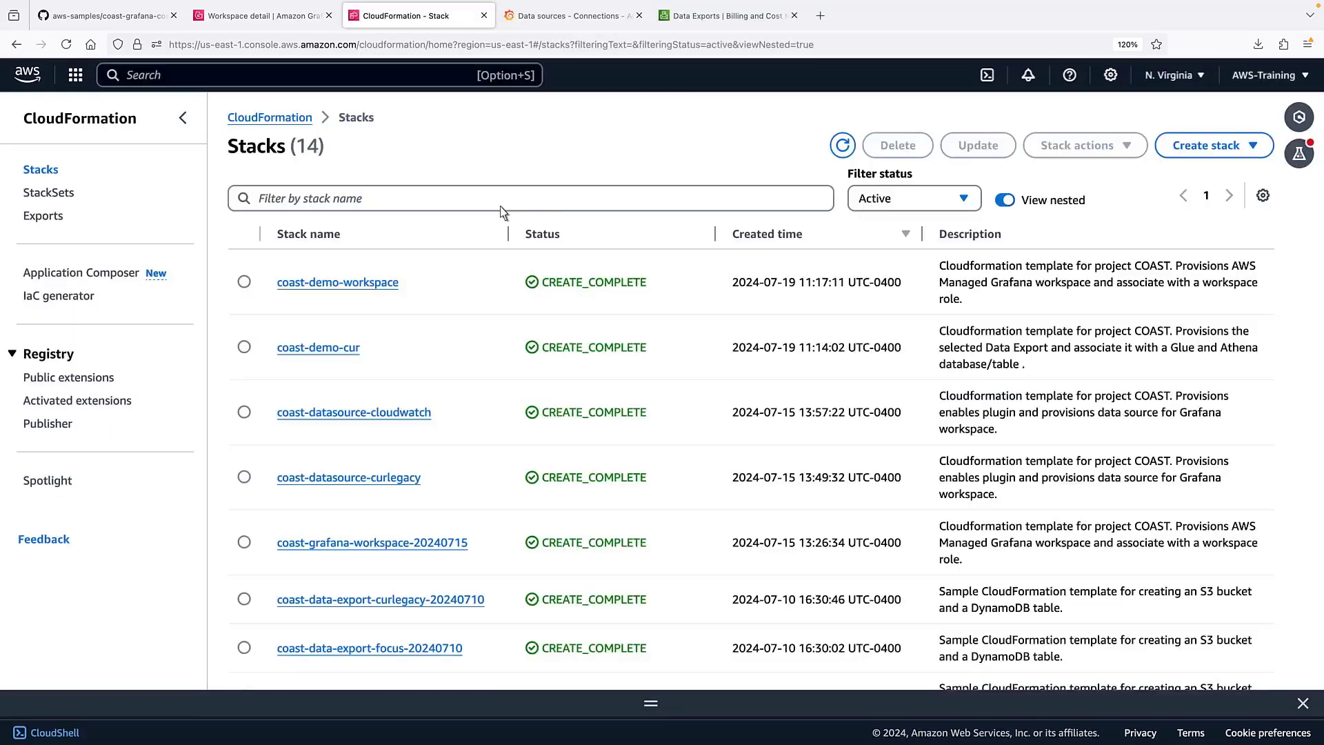
Start a new stack with provision-grafana-data-source.yaml uploaded as the template
left_click(1262, 150)
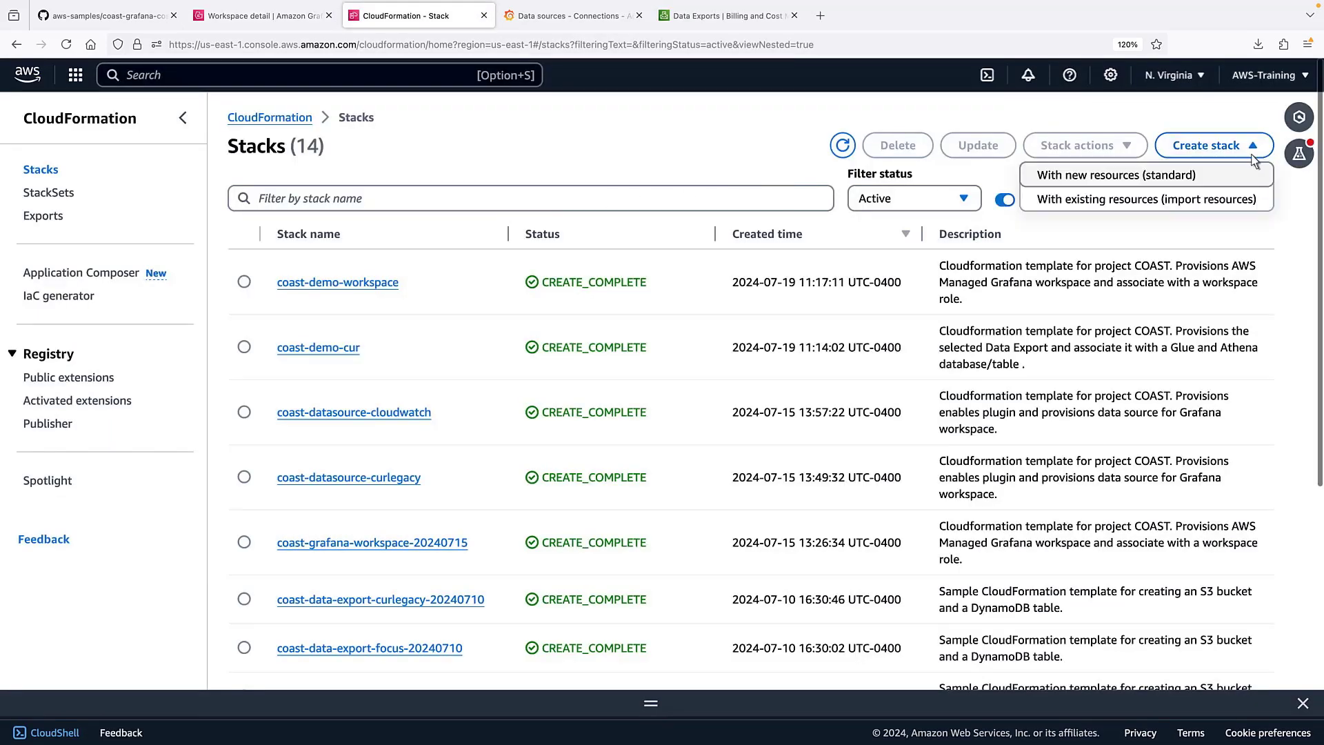
left_click(1172, 177)
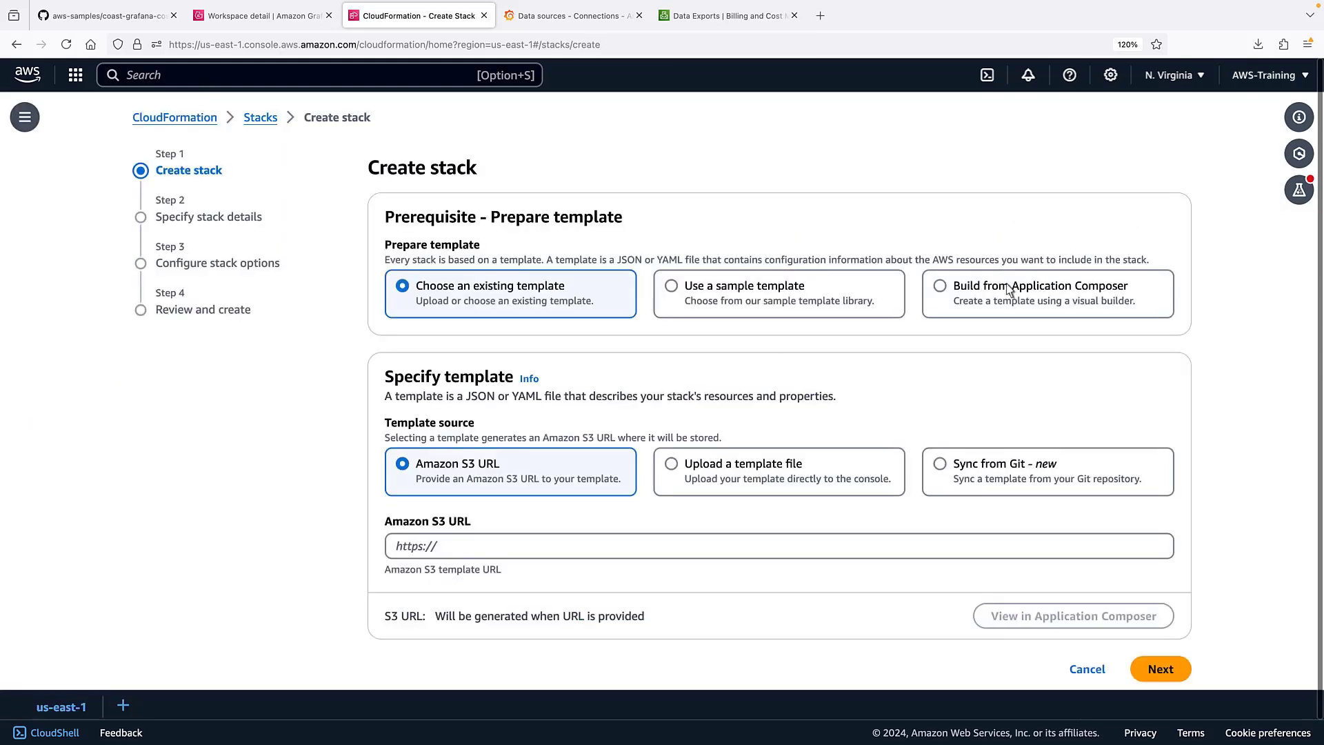
left_click(663, 474)
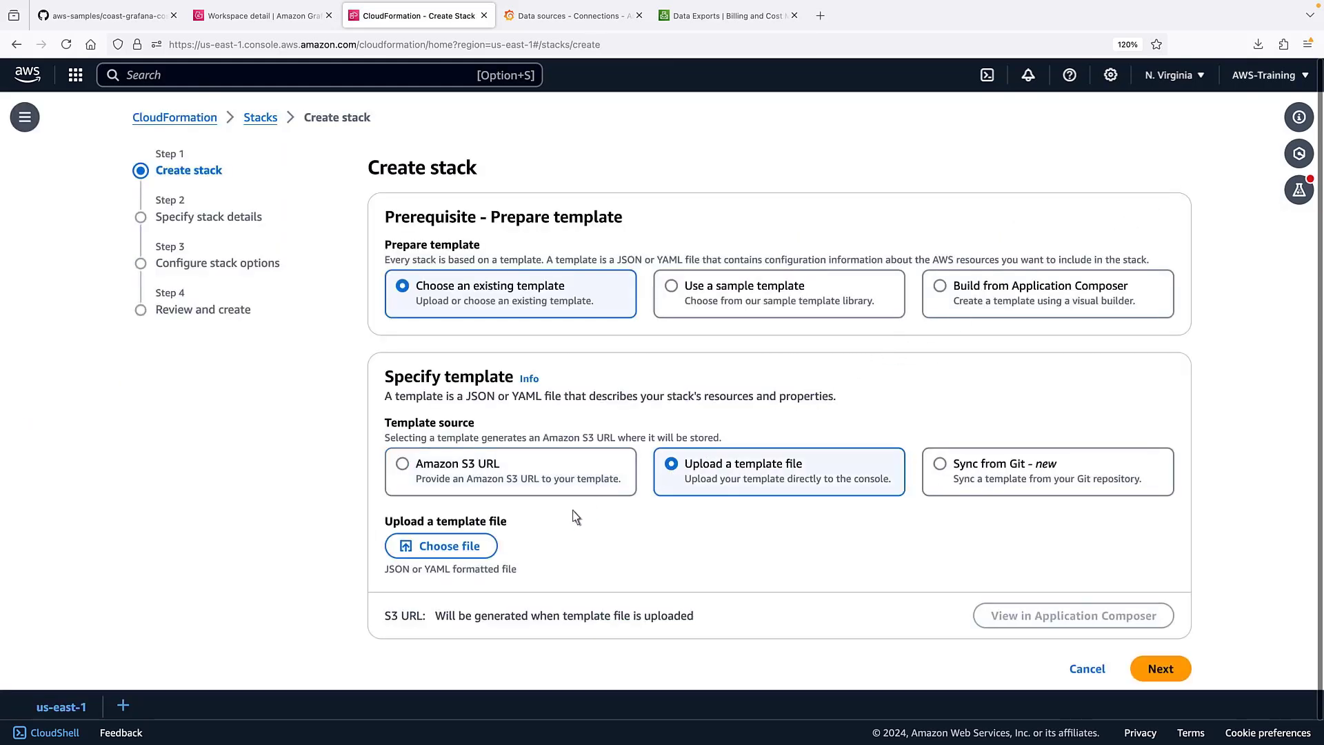
left_click(478, 551)
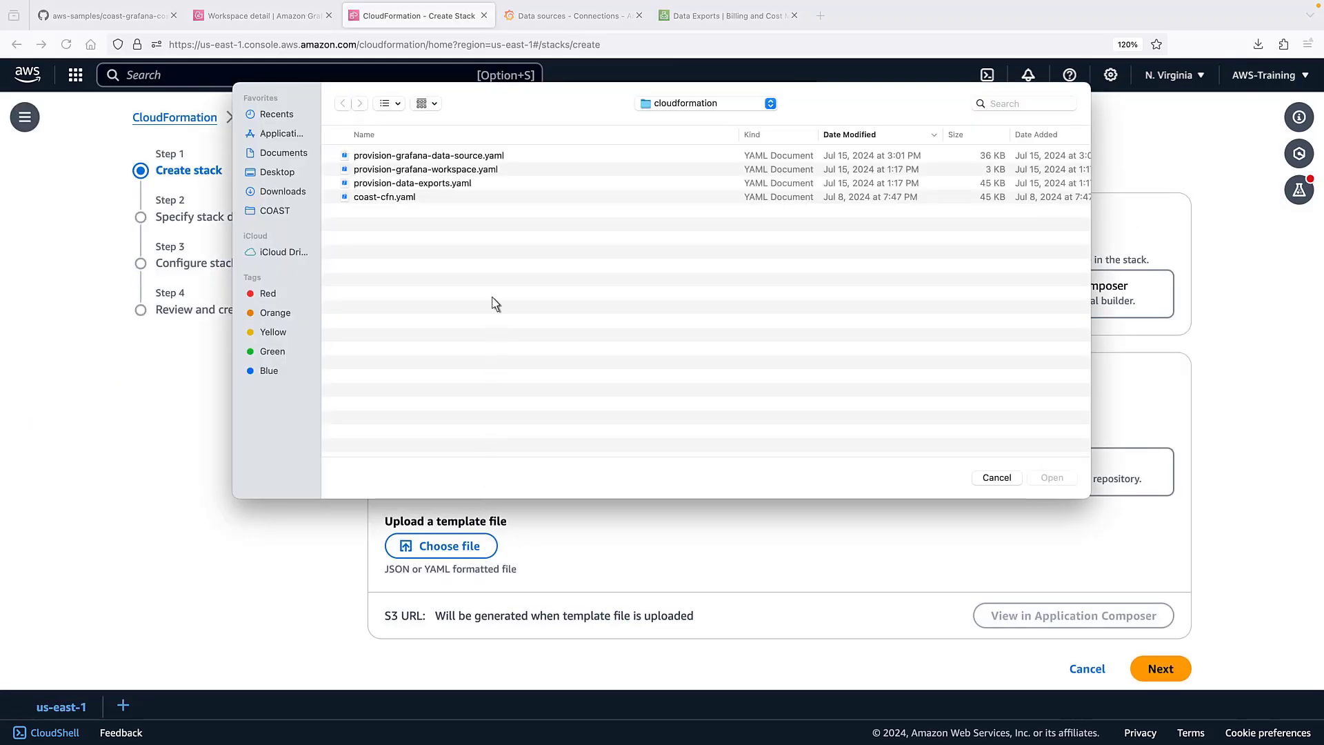
left_click(501, 157)
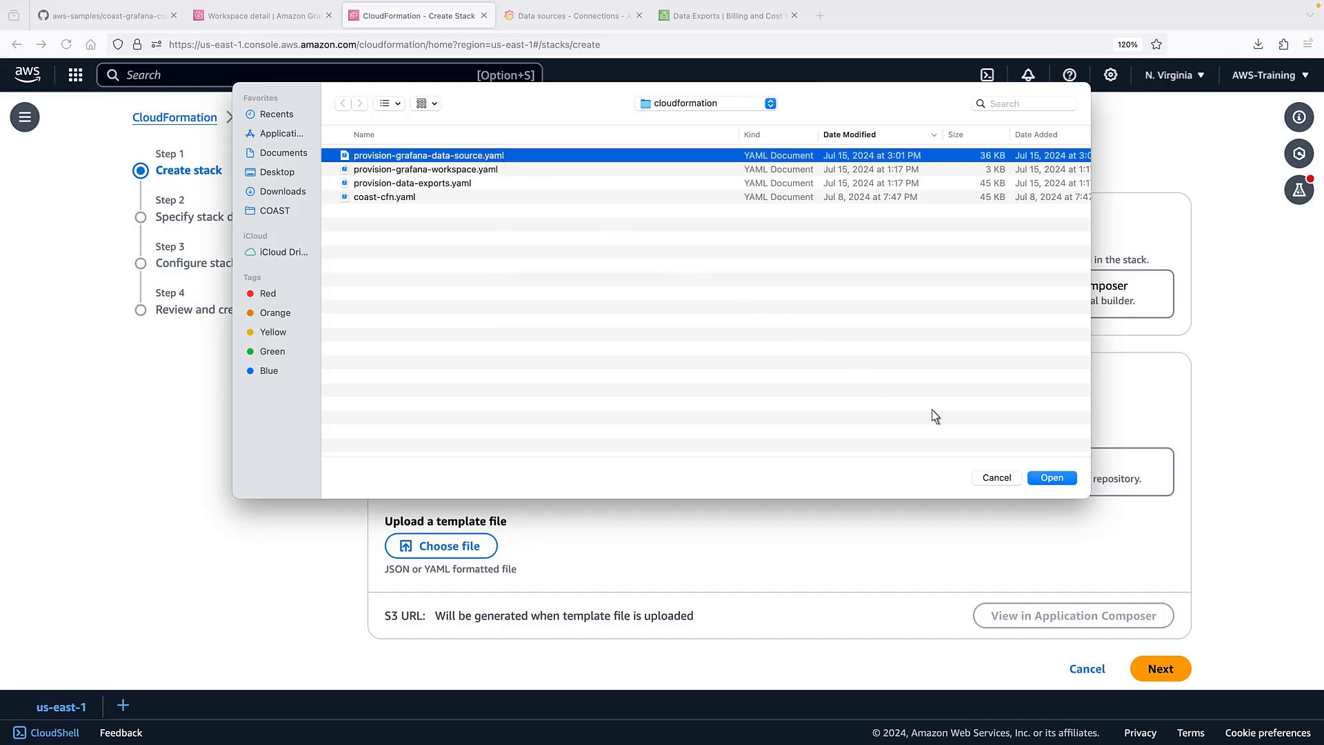
left_click(1052, 478)
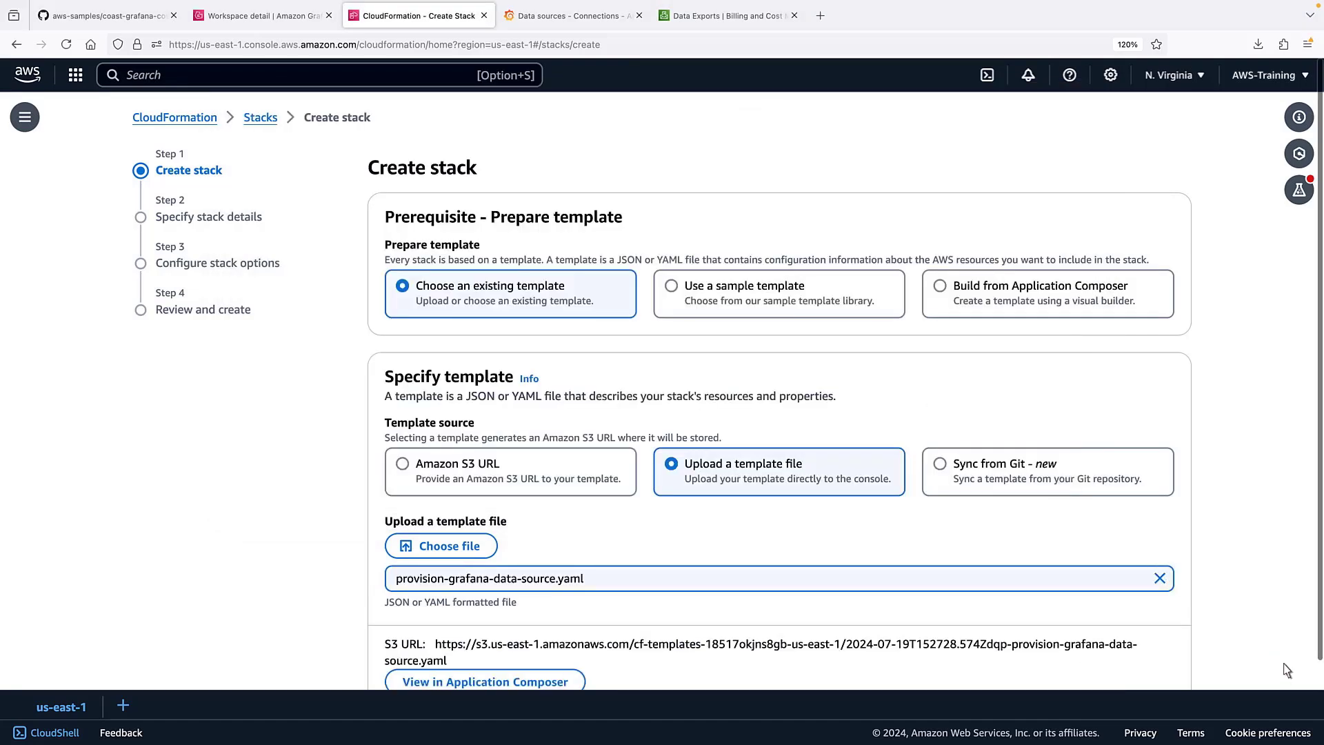
scroll(1315, 693, "down", 3)
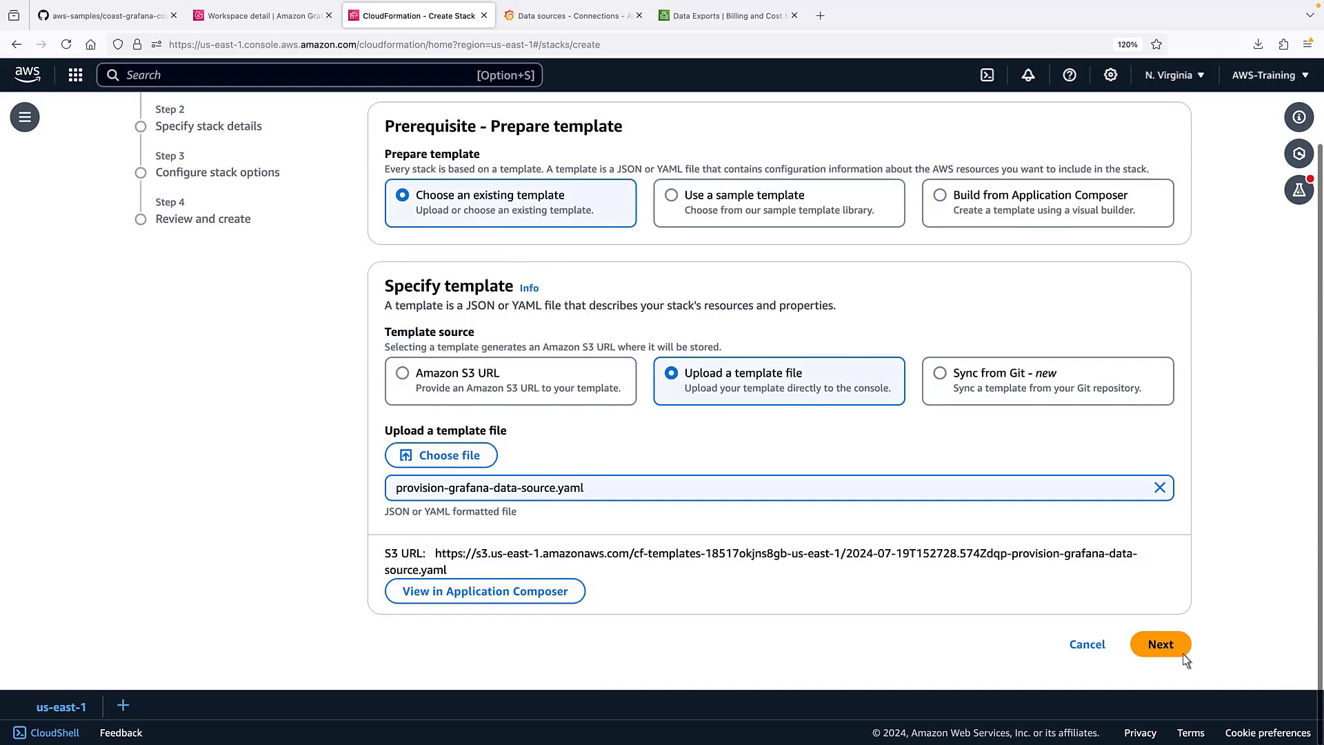
Name the new stack coast-demo-curlegacy on the stack details page
left_click(1160, 645)
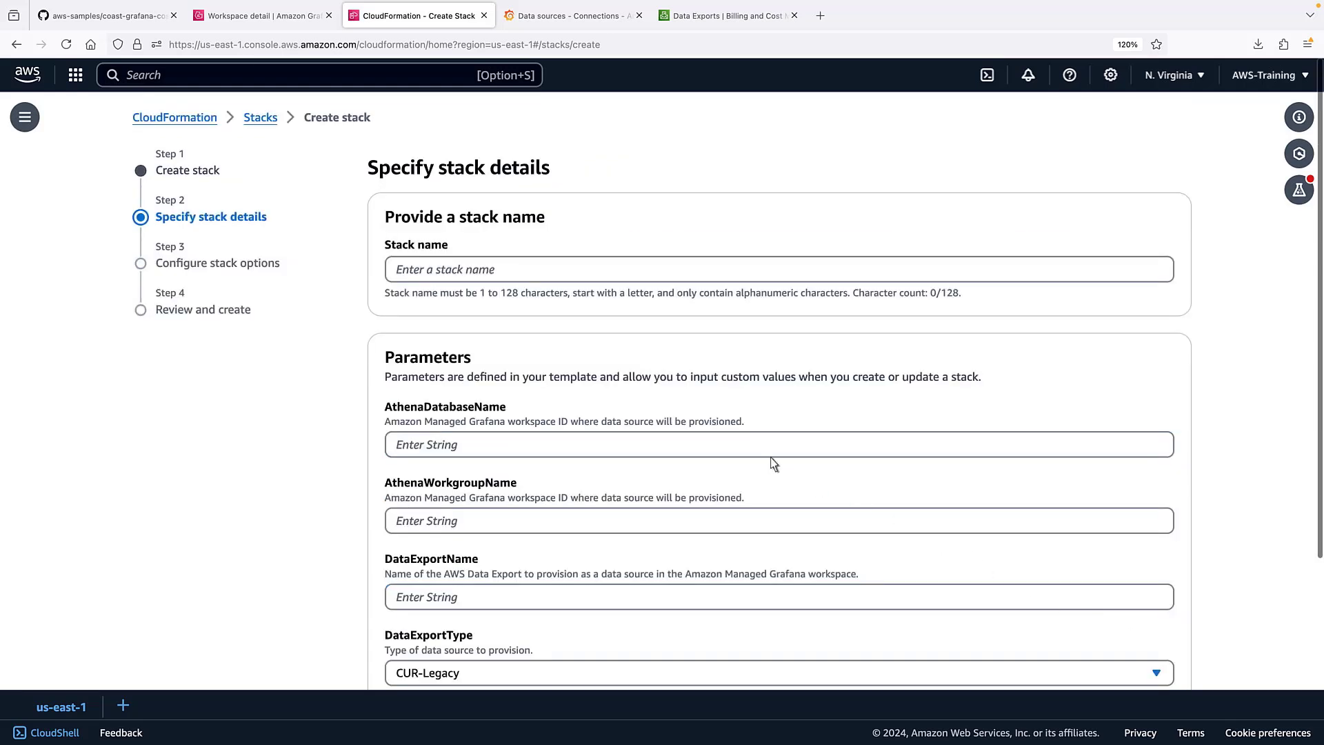
left_click(396, 277)
type("coast-demo-curlegacy")
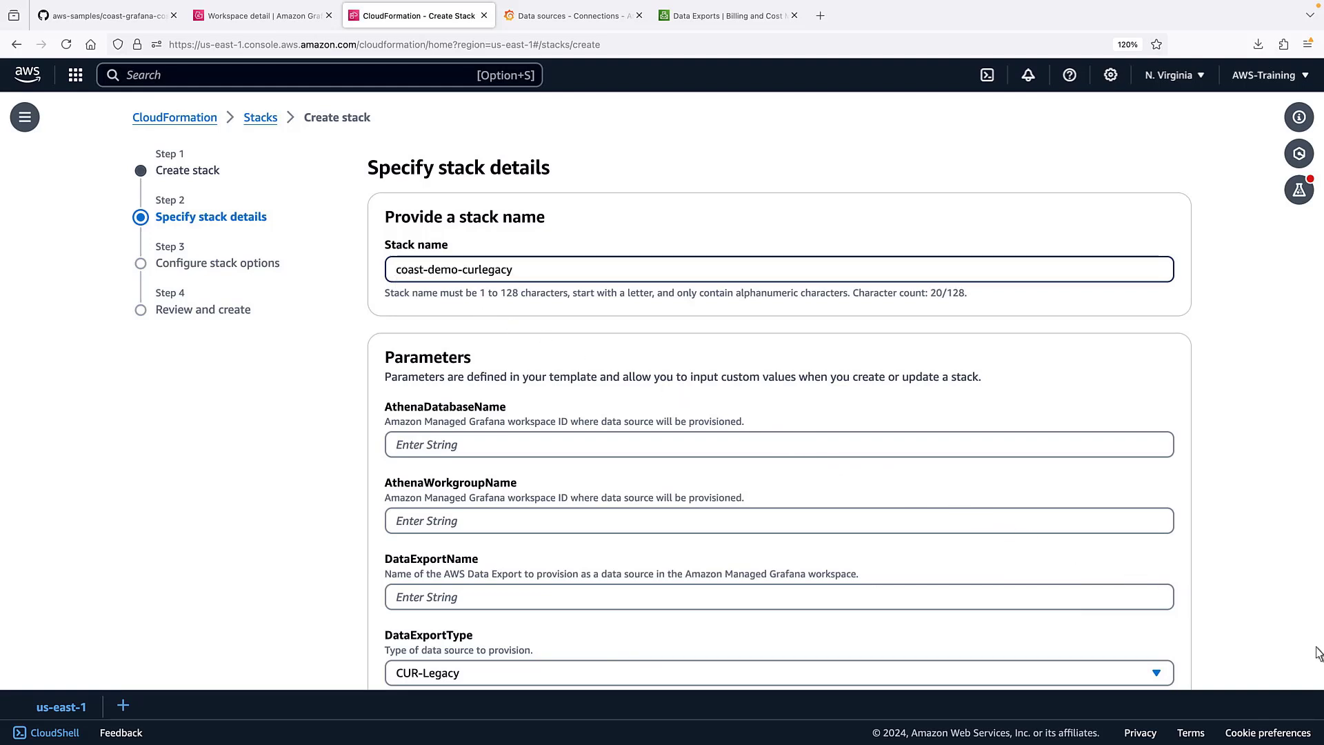
scroll(1318, 653, "down", 2)
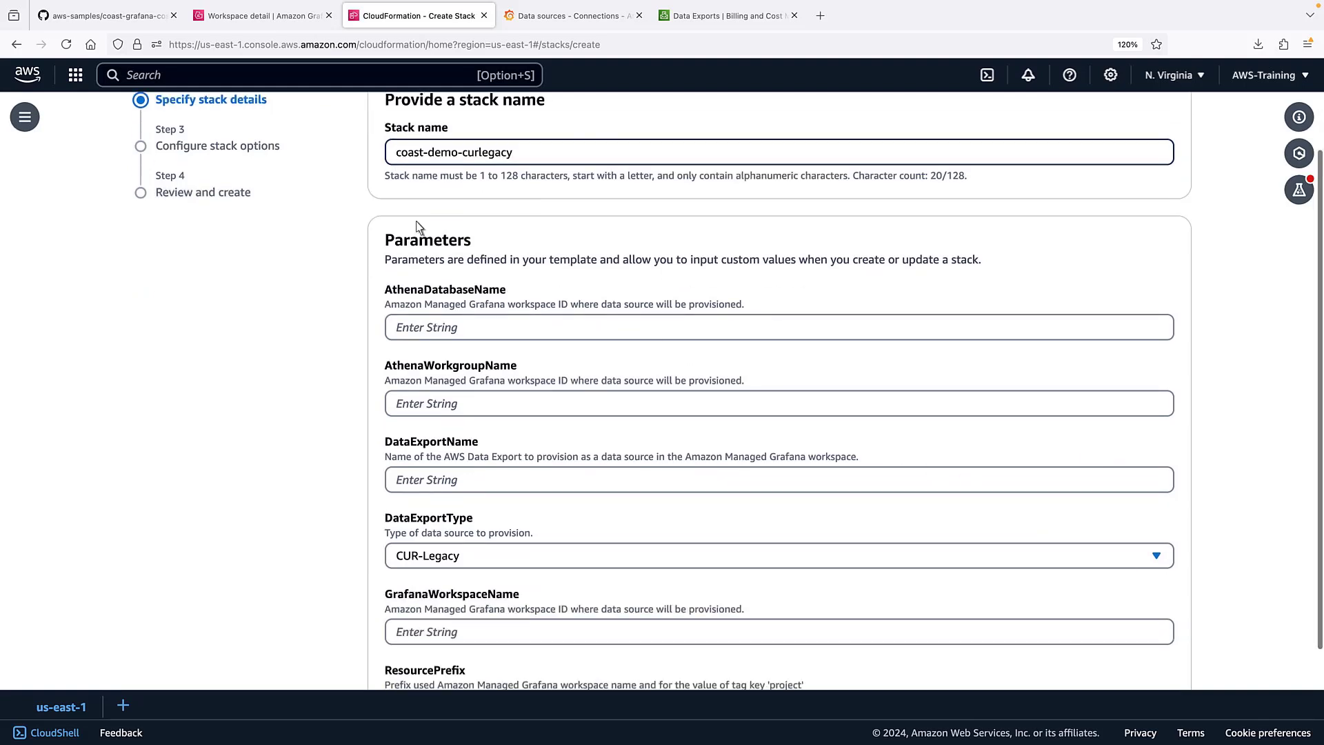
Copy the workspace name coast-workspace-f886d9c0 from the coast-demo-workspace stack Outputs
left_click(135, 75)
type("cloudformation")
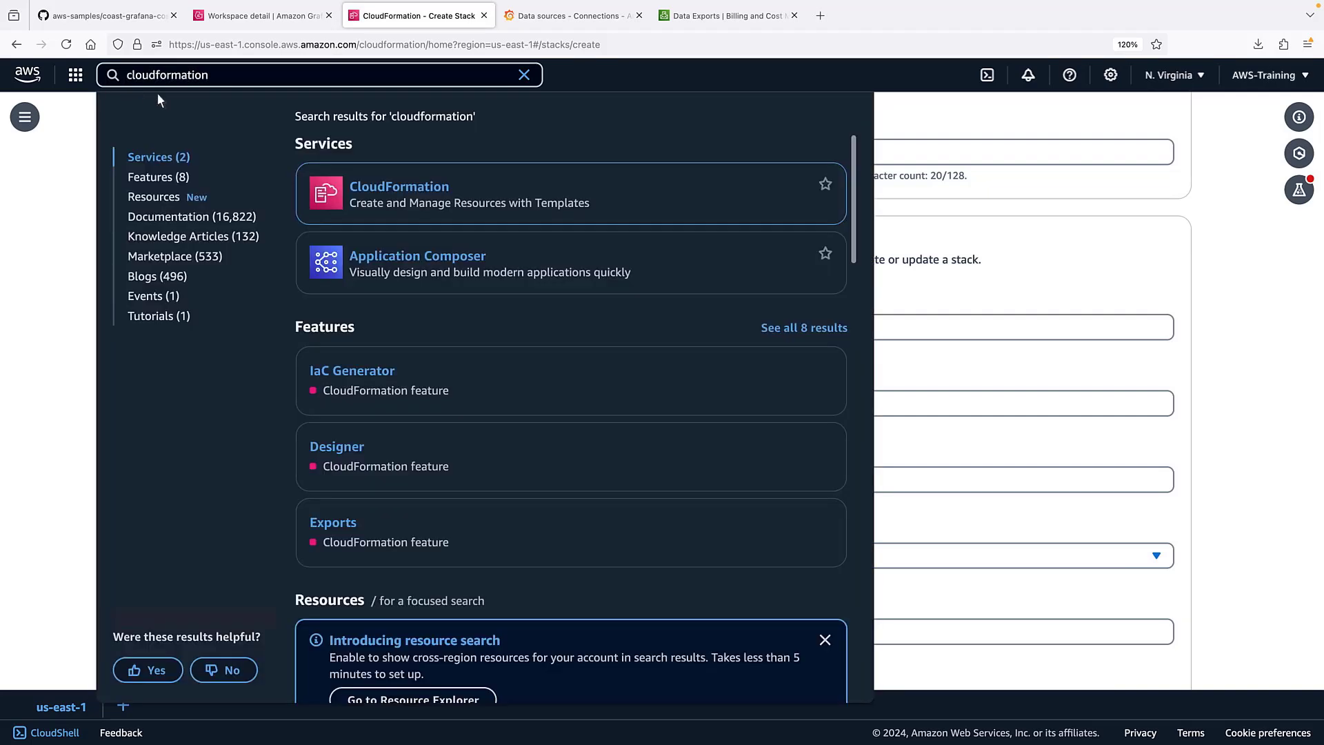
left_click(444, 191)
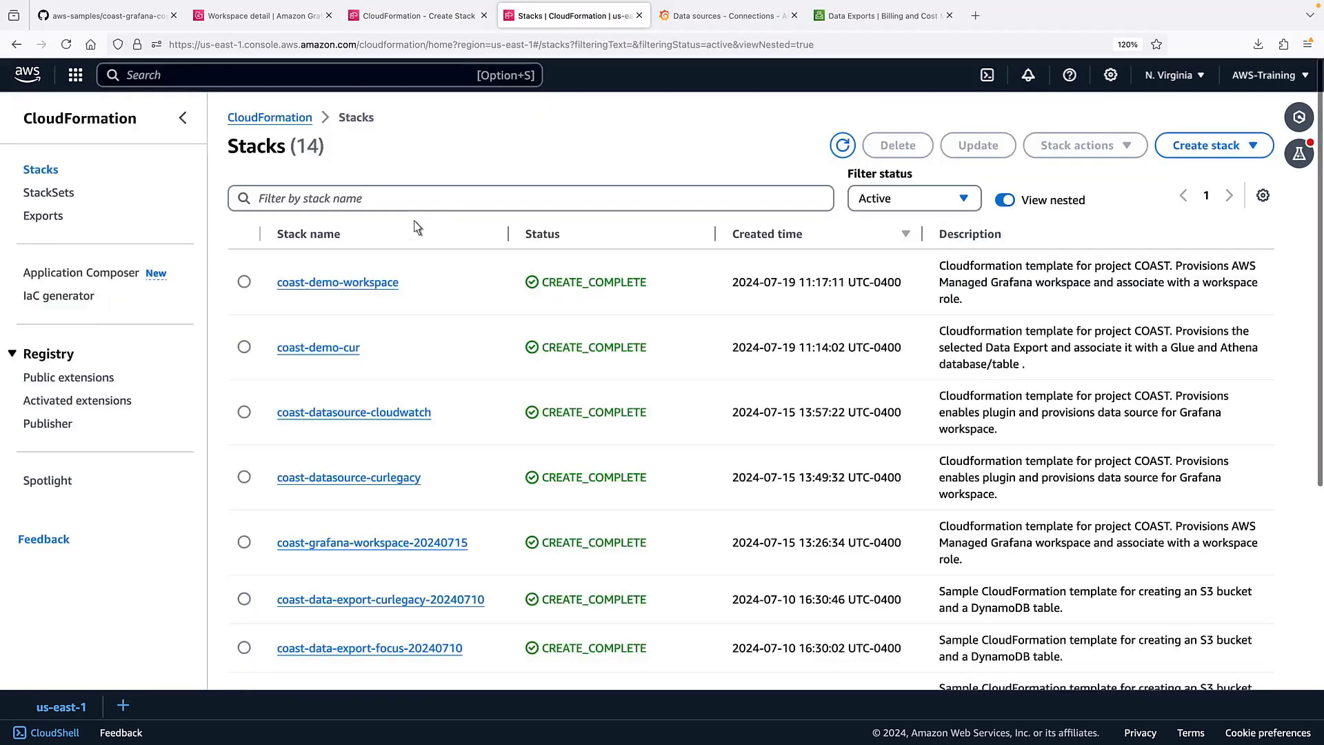
left_click(338, 291)
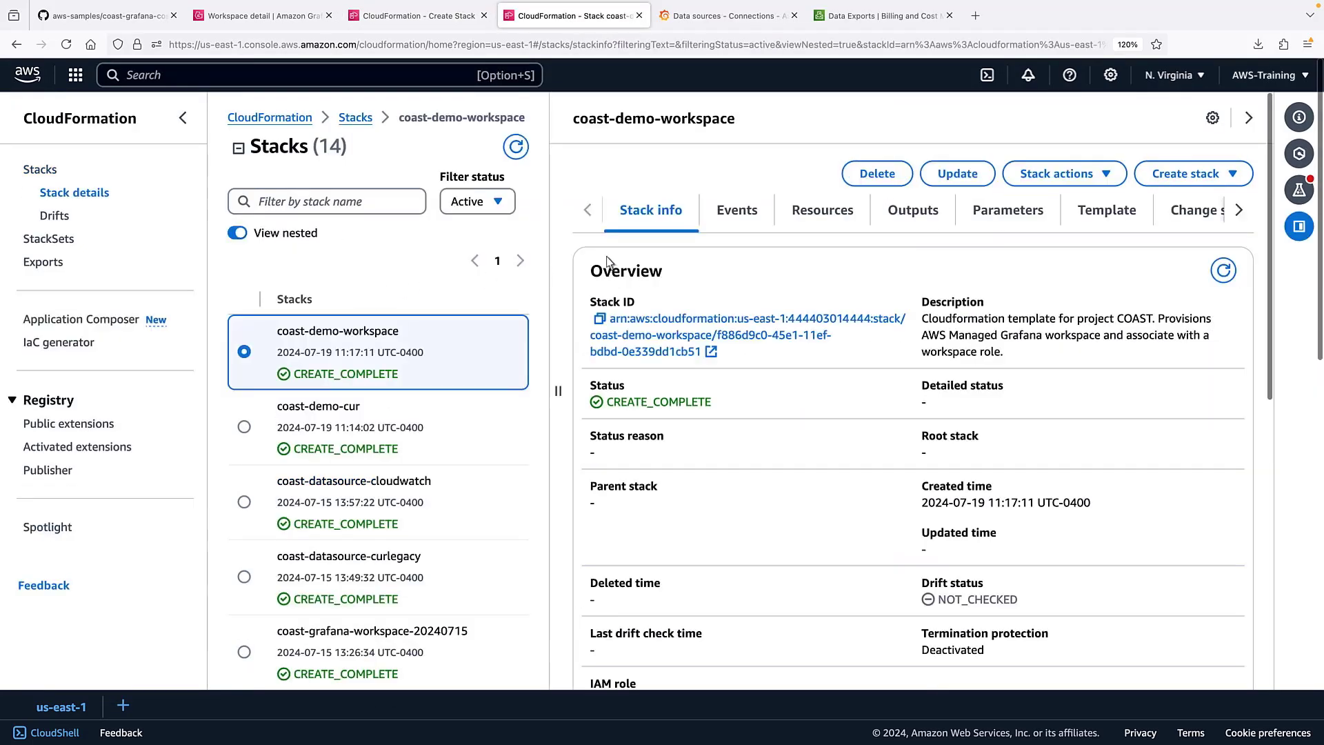
left_click(926, 223)
left_click_drag(822, 487, 784, 453)
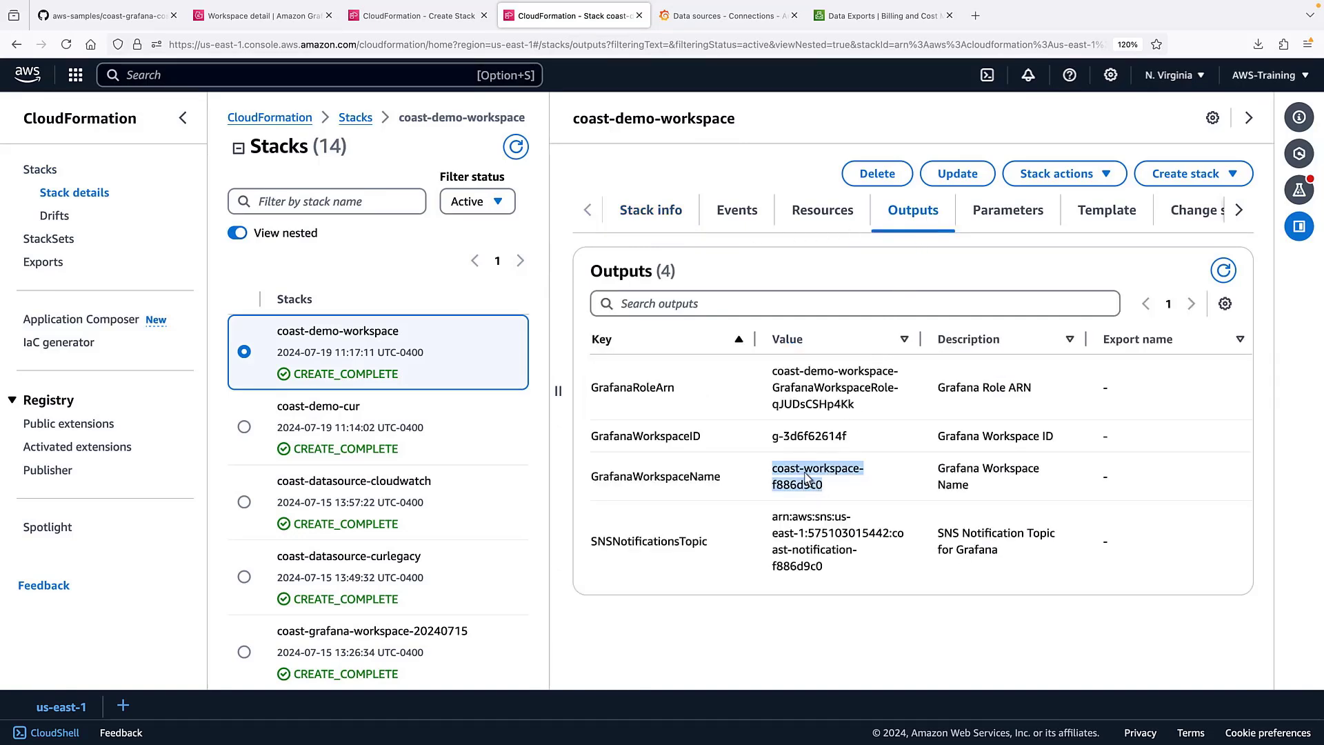
left_click(415, 19)
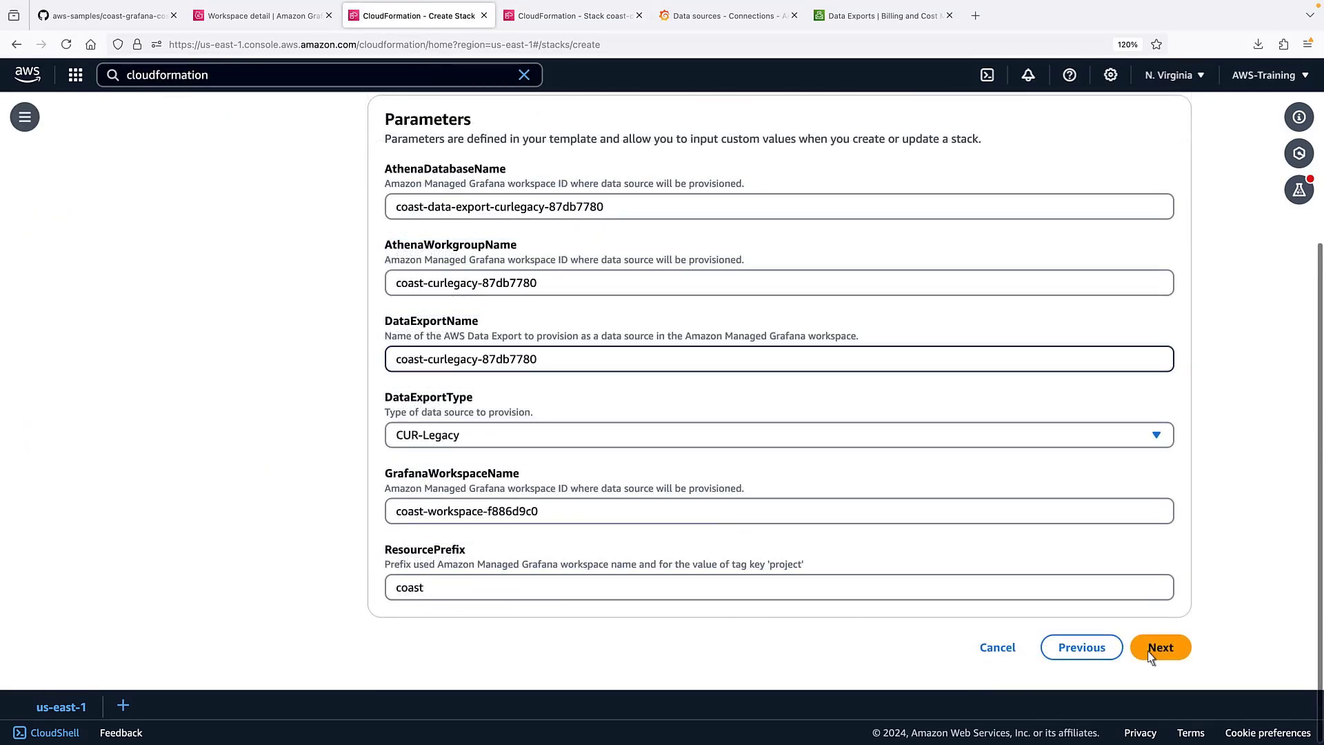
Go through stack options to review, acknowledge IAM resource creation, and submit the stack
left_click(1170, 655)
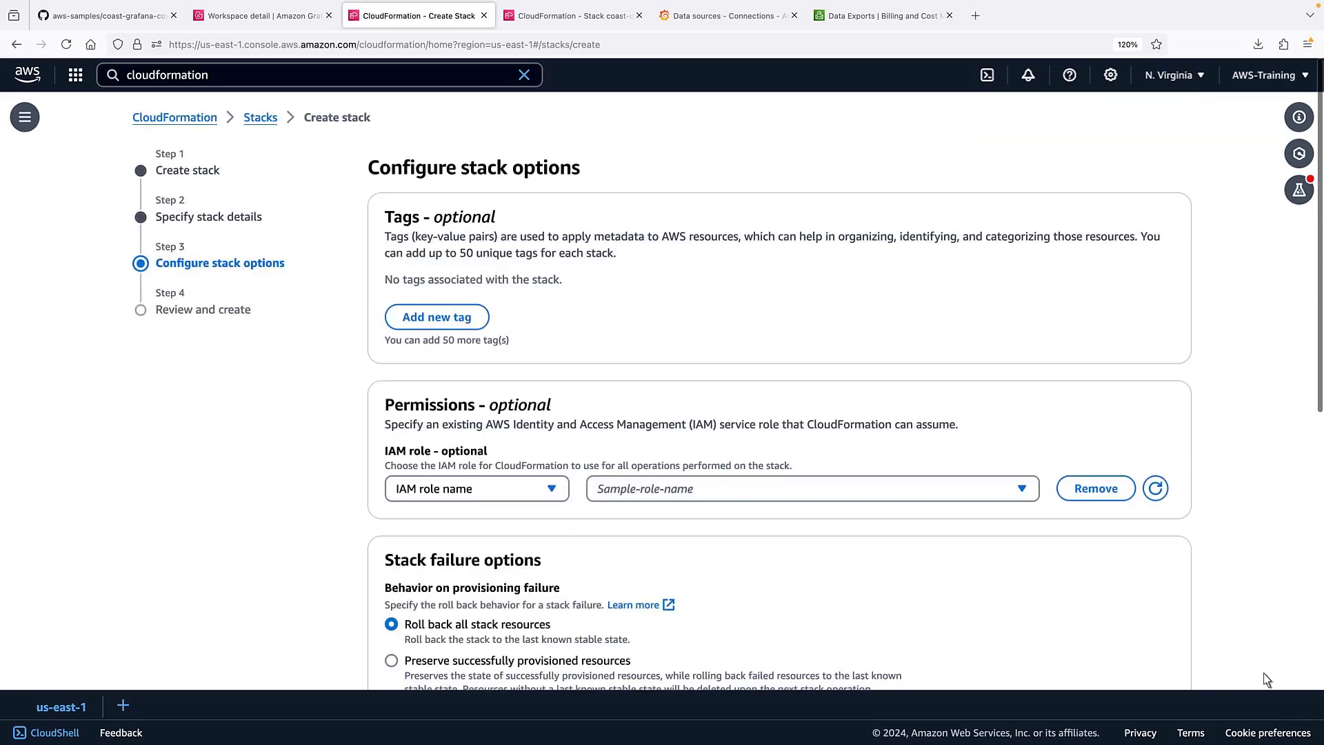
scroll(1280, 682, "down", 10)
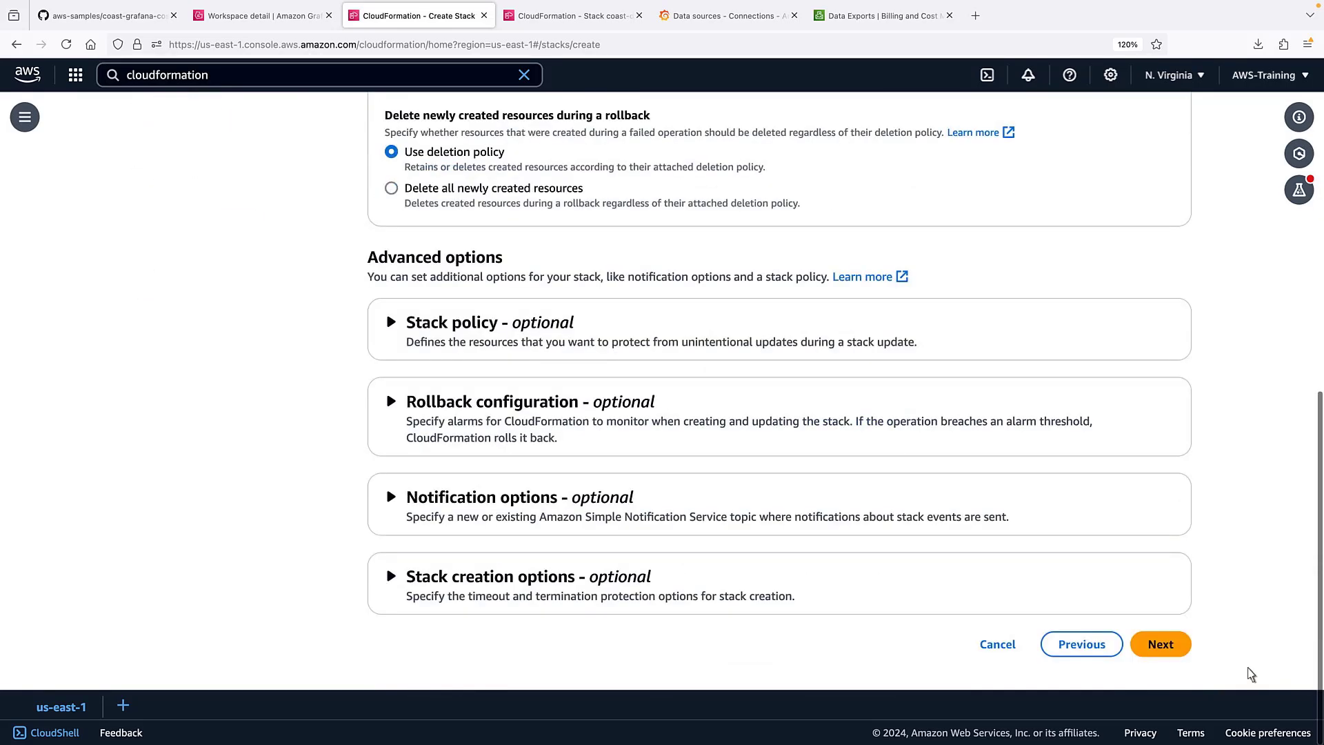
left_click(1160, 644)
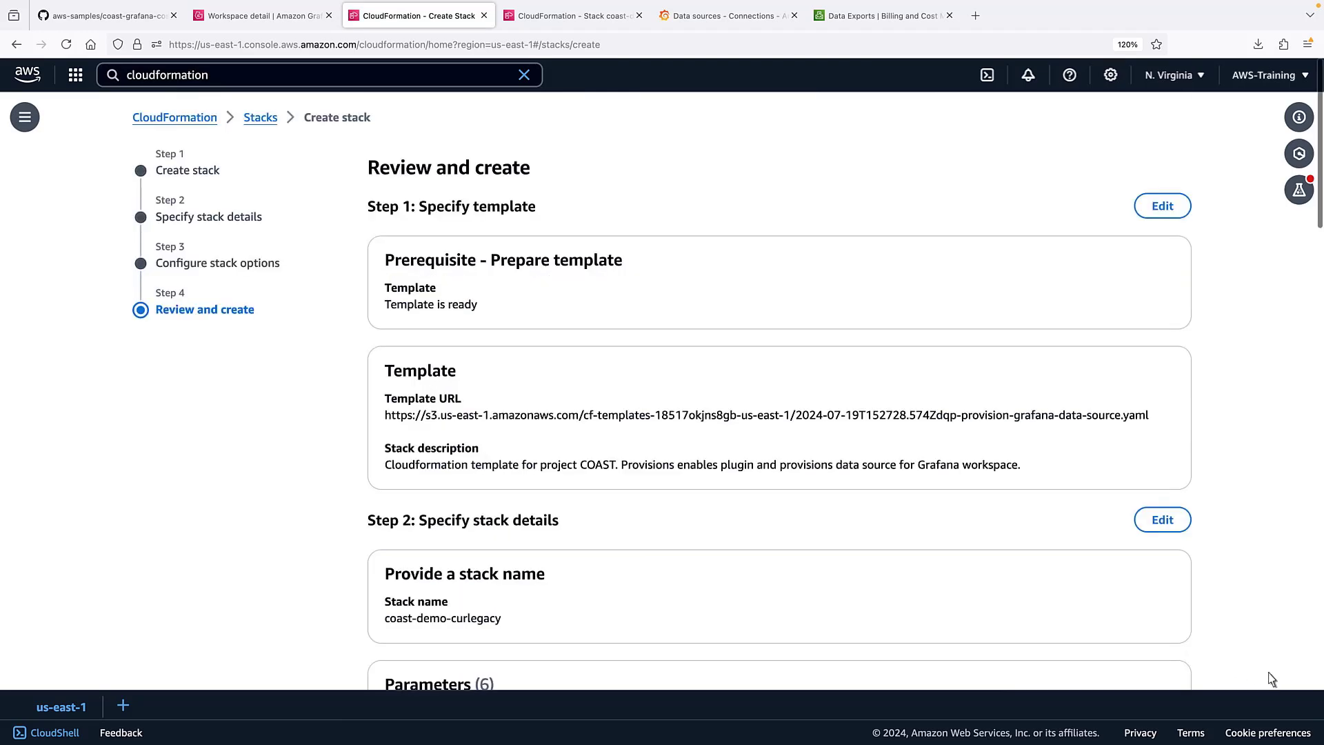
scroll(1313, 690, "down", 1)
scroll(1303, 689, "down", 20)
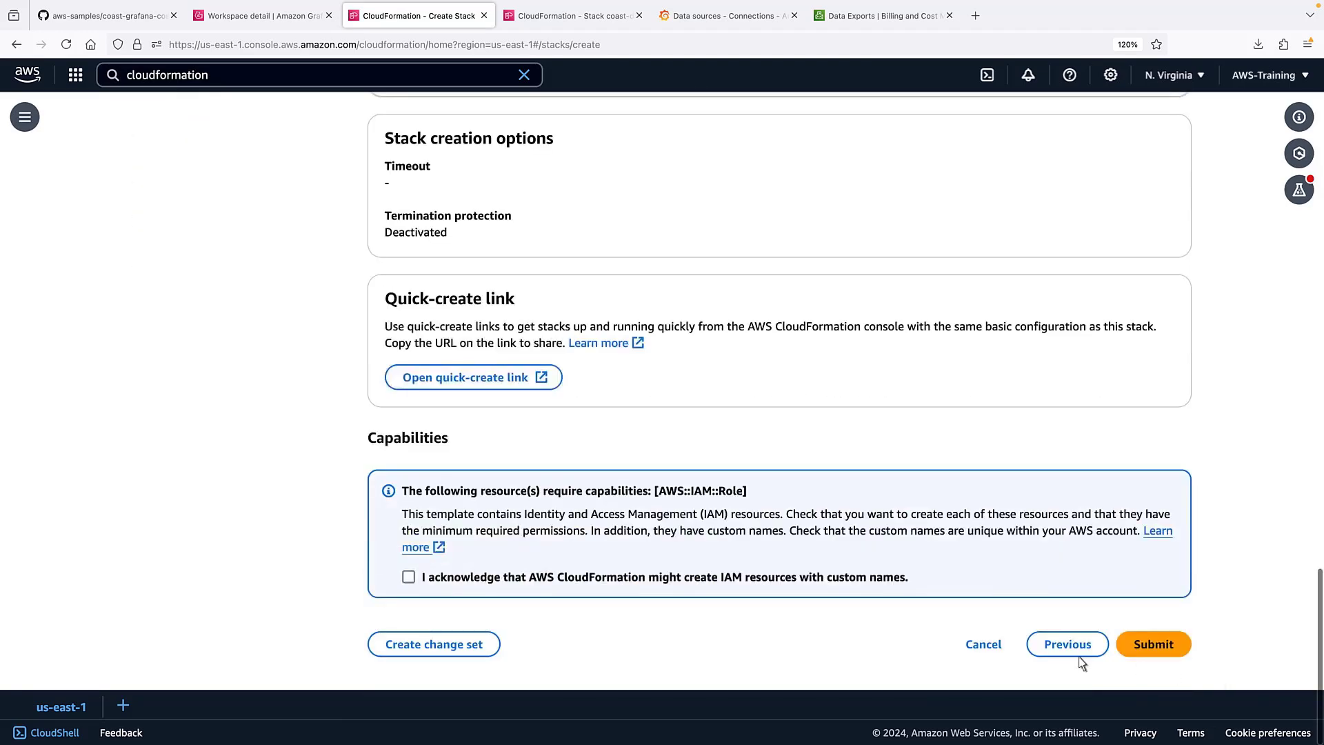
left_click(409, 579)
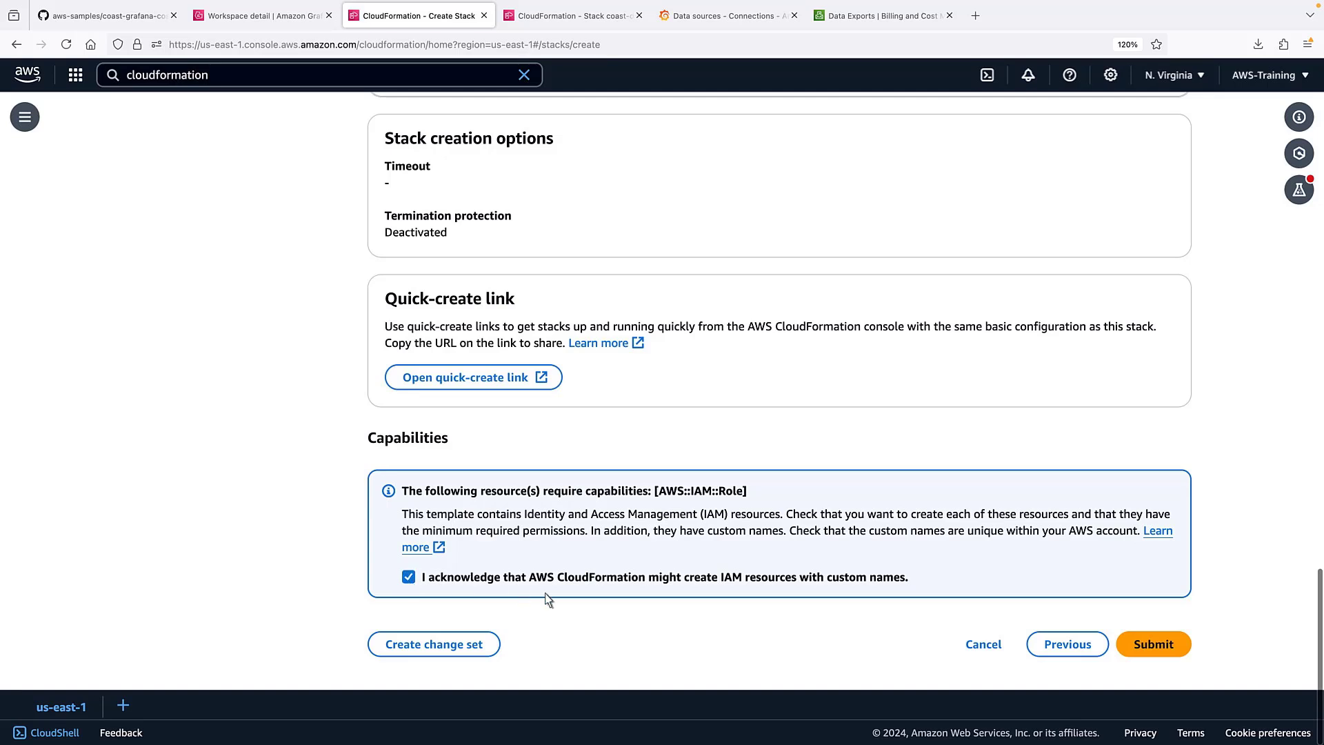
left_click(1174, 656)
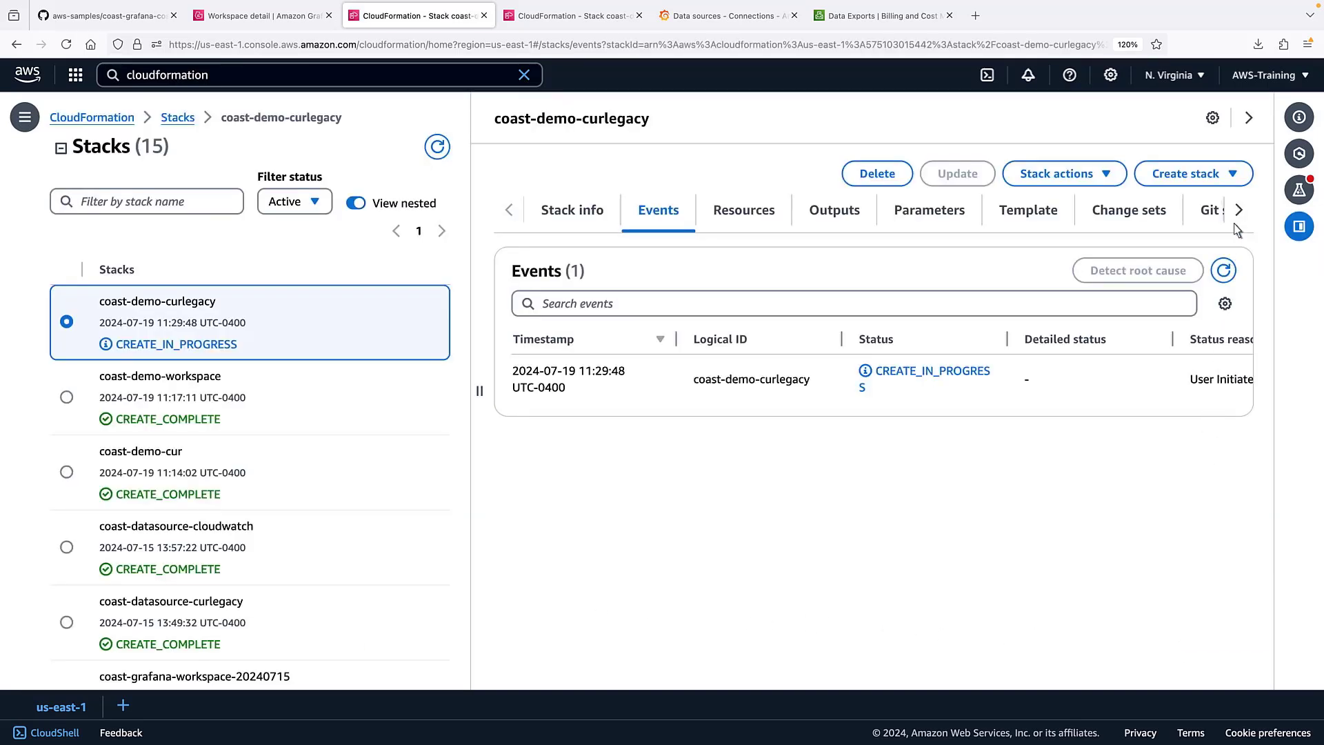
Create a stack with new resources from the uploaded template provision-grafana-data-source.yaml
left_click(1240, 182)
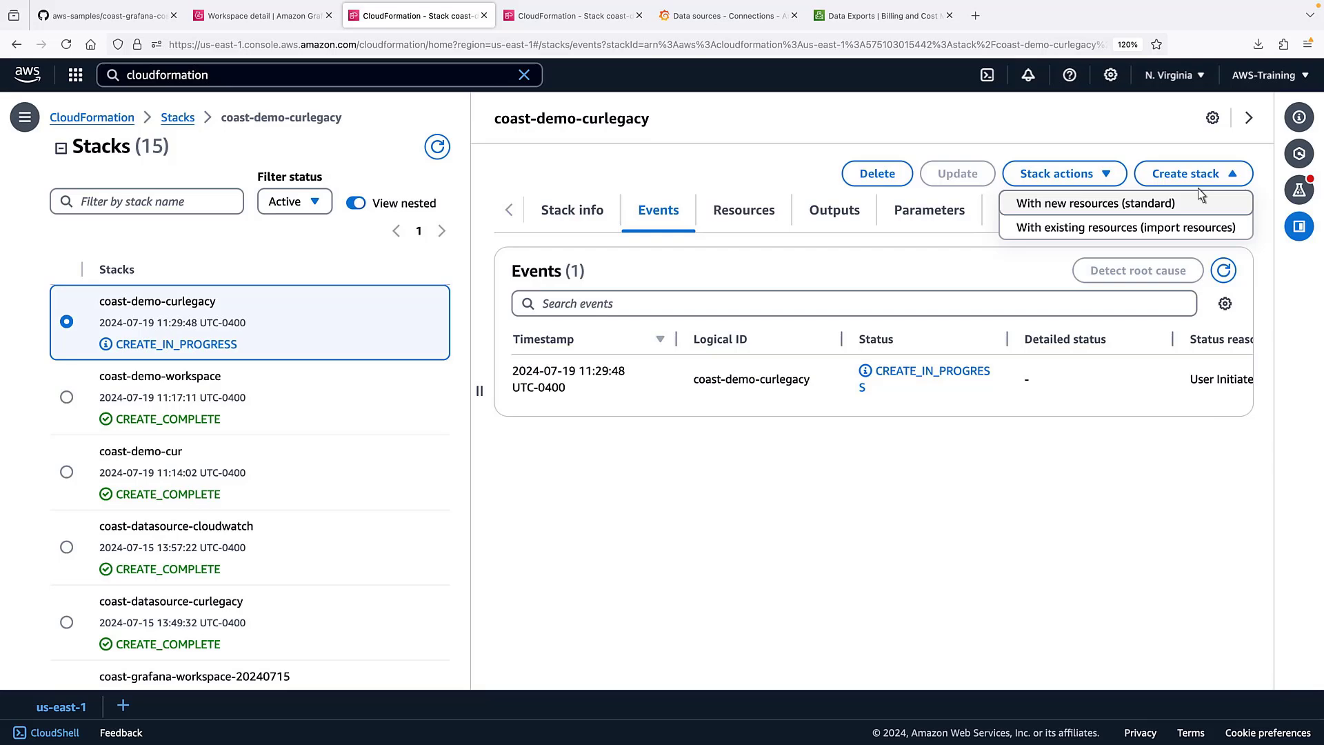
left_click(1115, 206)
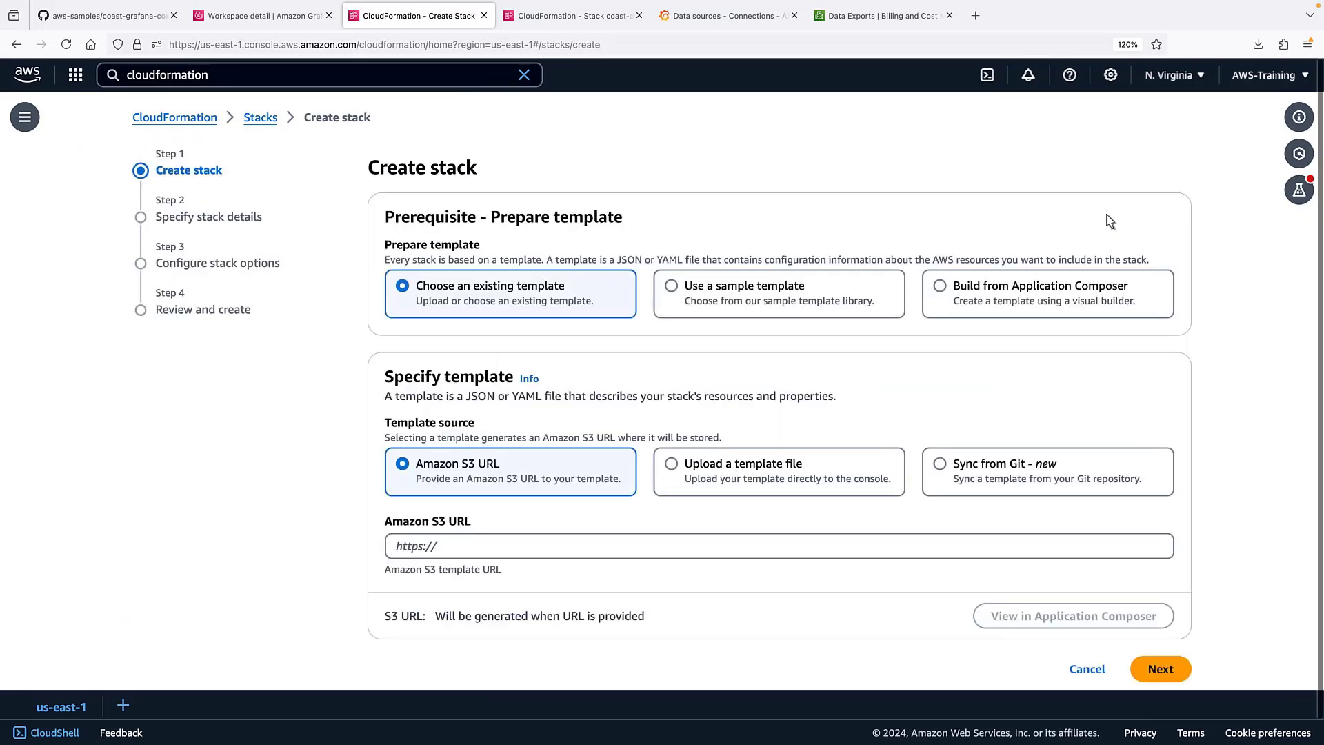
left_click(670, 466)
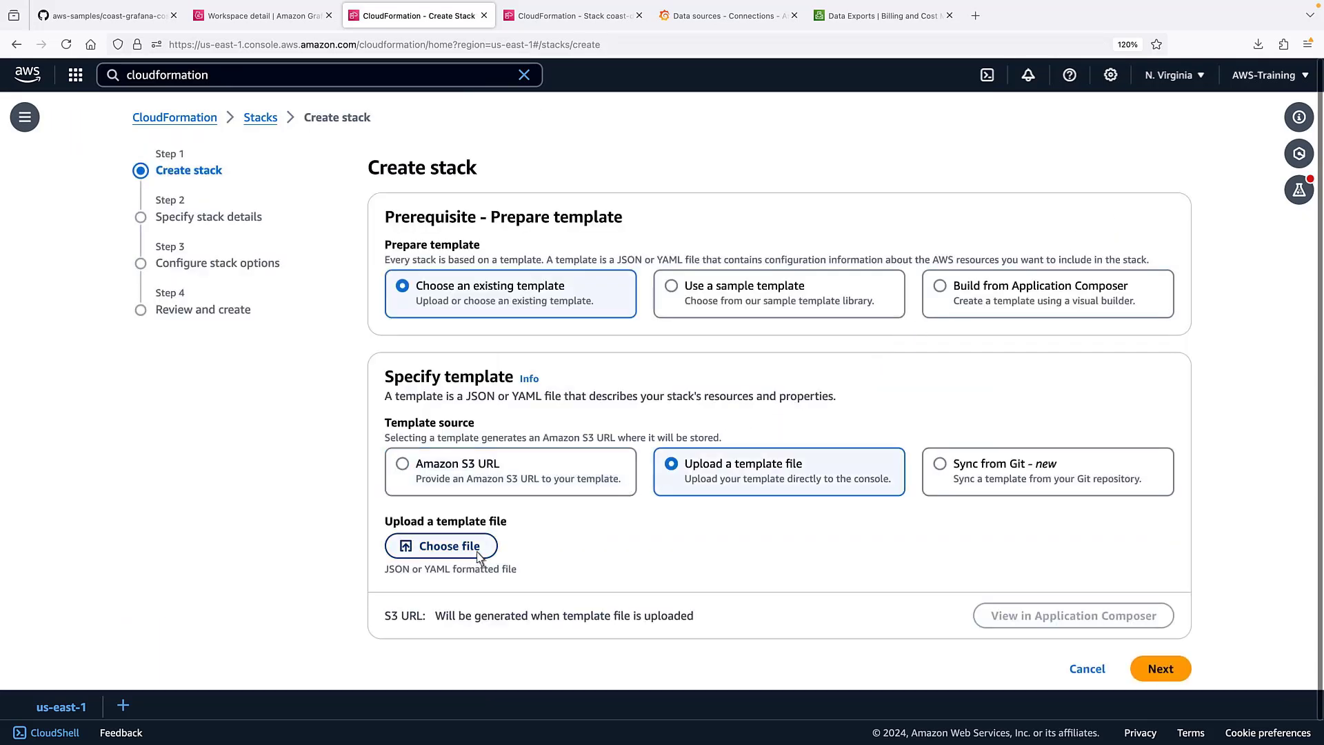
left_click(484, 549)
key("Down")
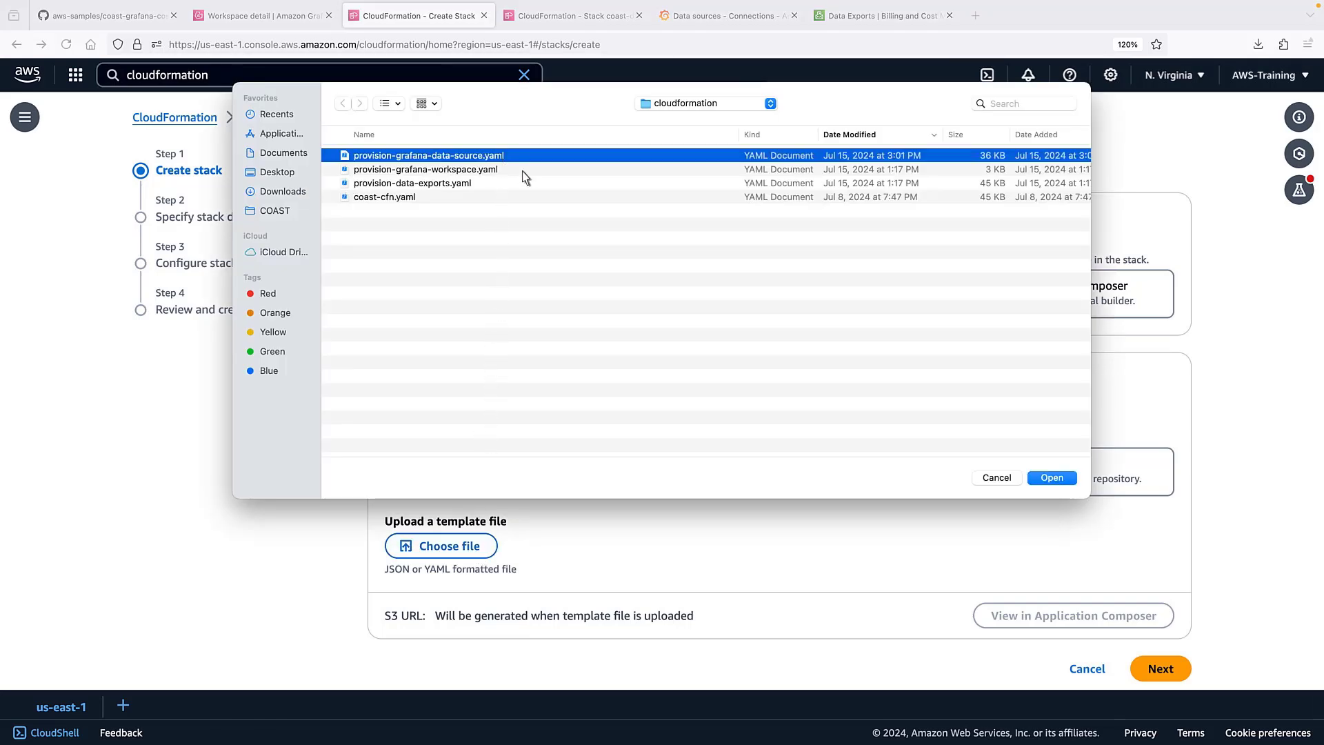
left_click(1052, 478)
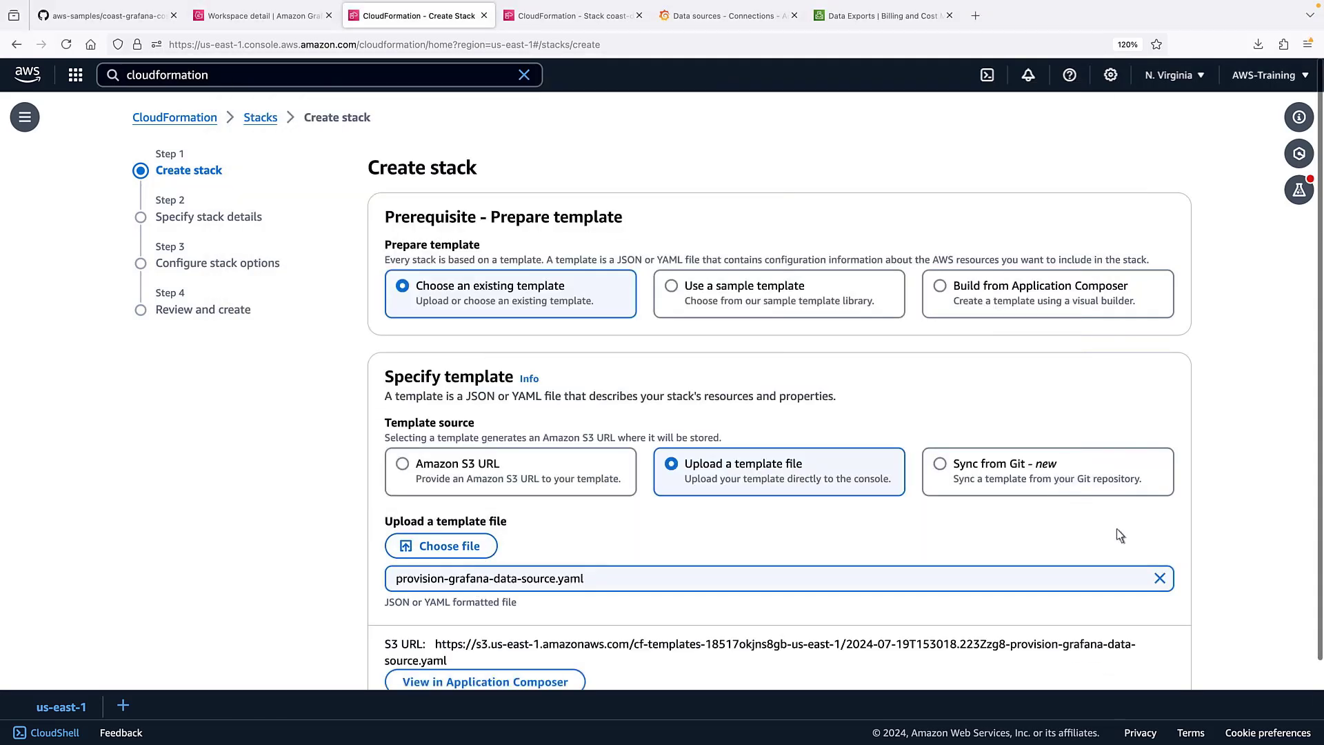
scroll(1310, 686, "down", 2)
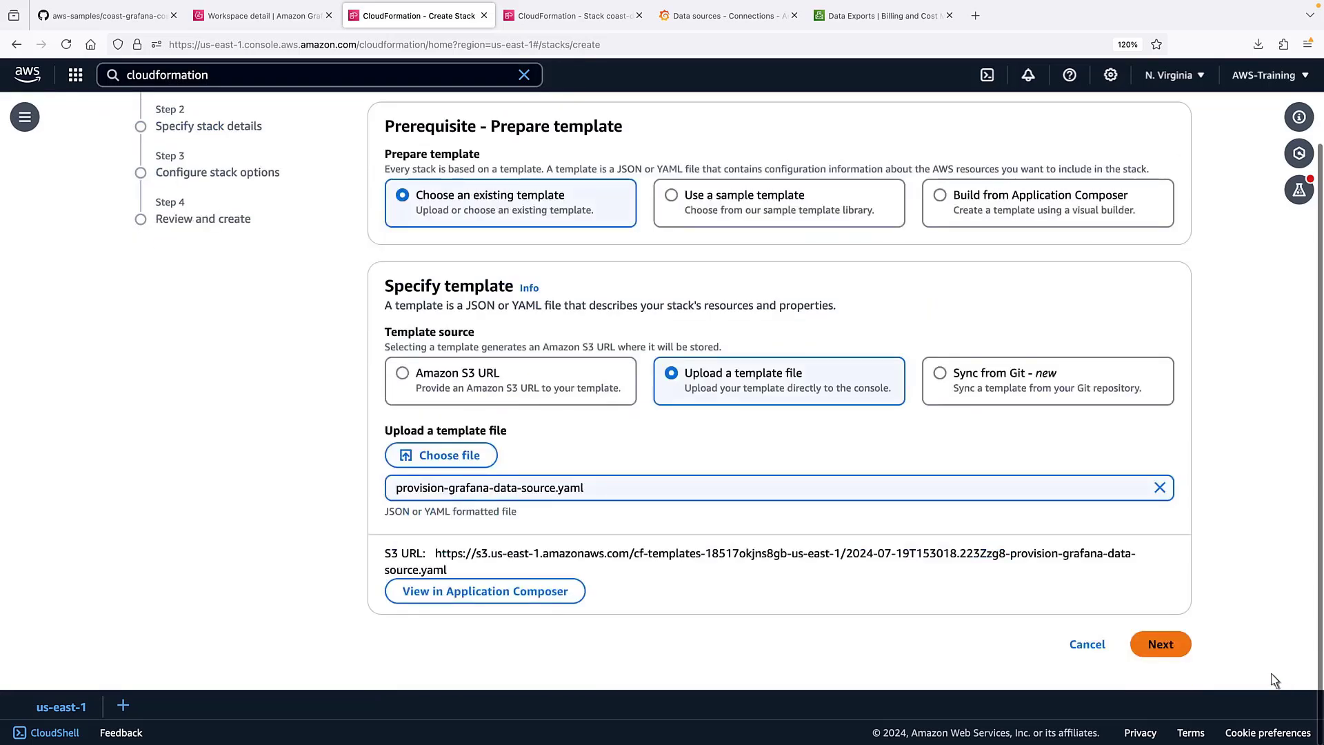
Name the new stack coast-demo-cloudwatch
left_click(1184, 659)
left_click(394, 277)
type("coast-demo-cloudwatch")
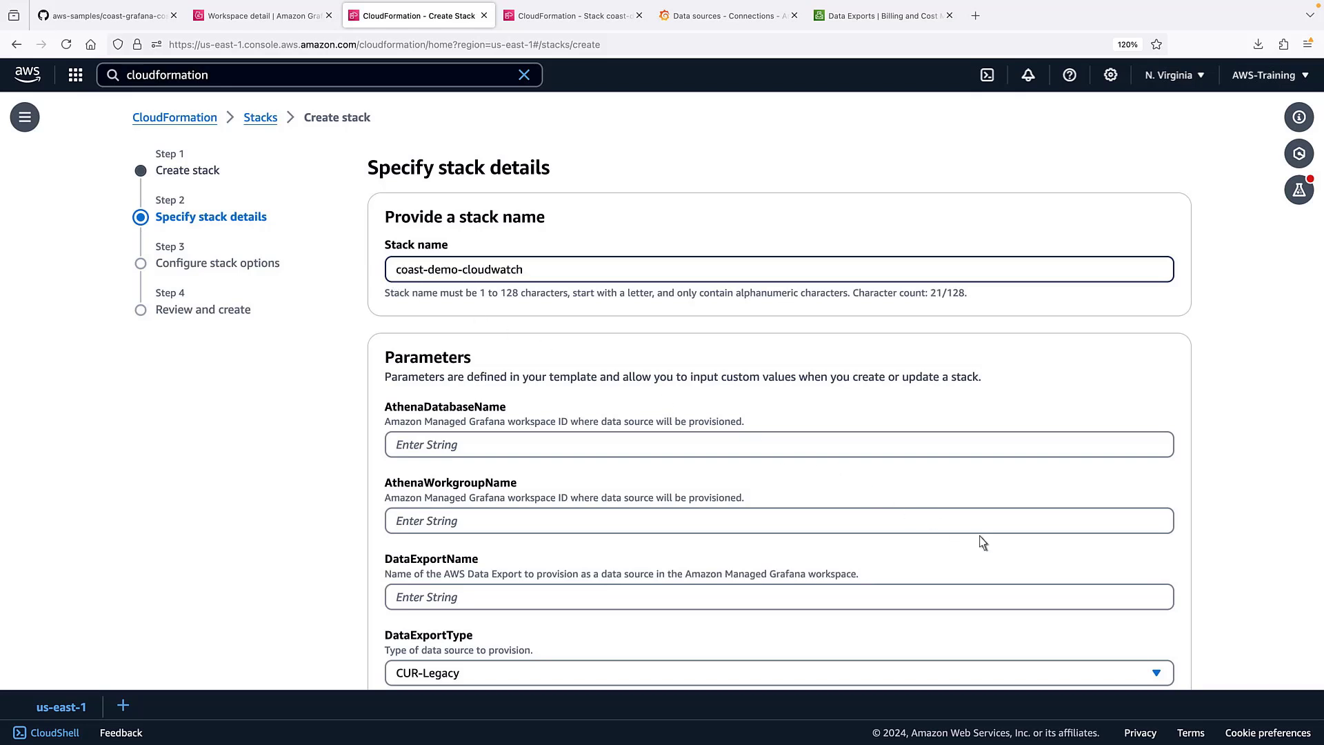
scroll(1176, 573, "down", 3)
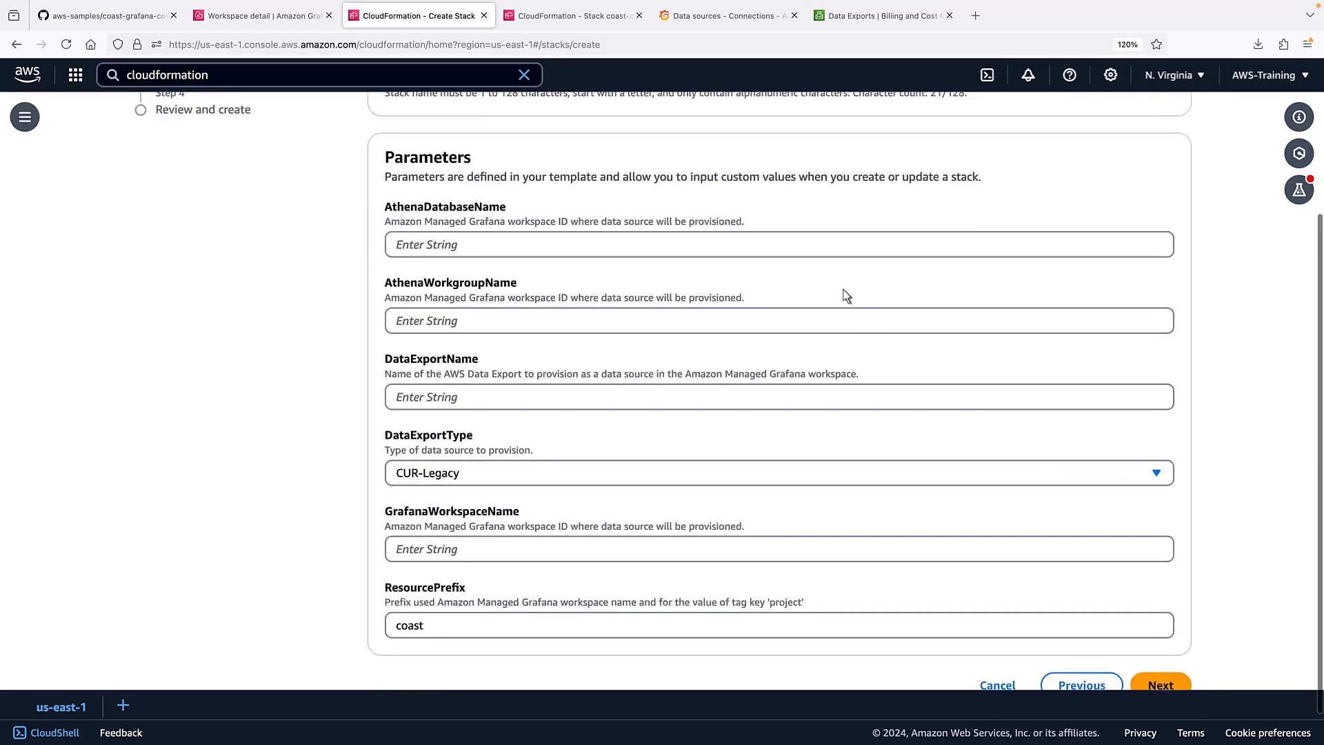
Copy the AthenaDatabase value from the existing stack outputs and set DataExportType to CloudWatch
left_click(572, 15)
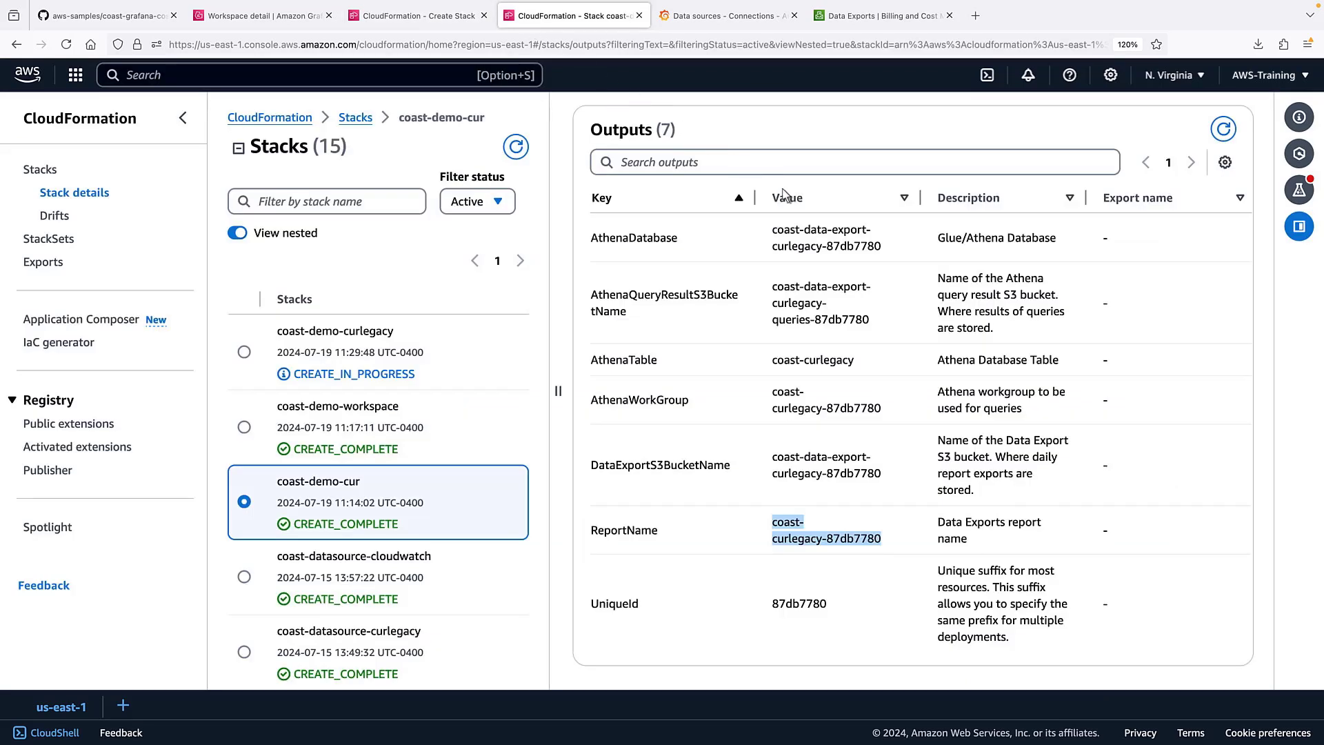
triple_click(874, 249)
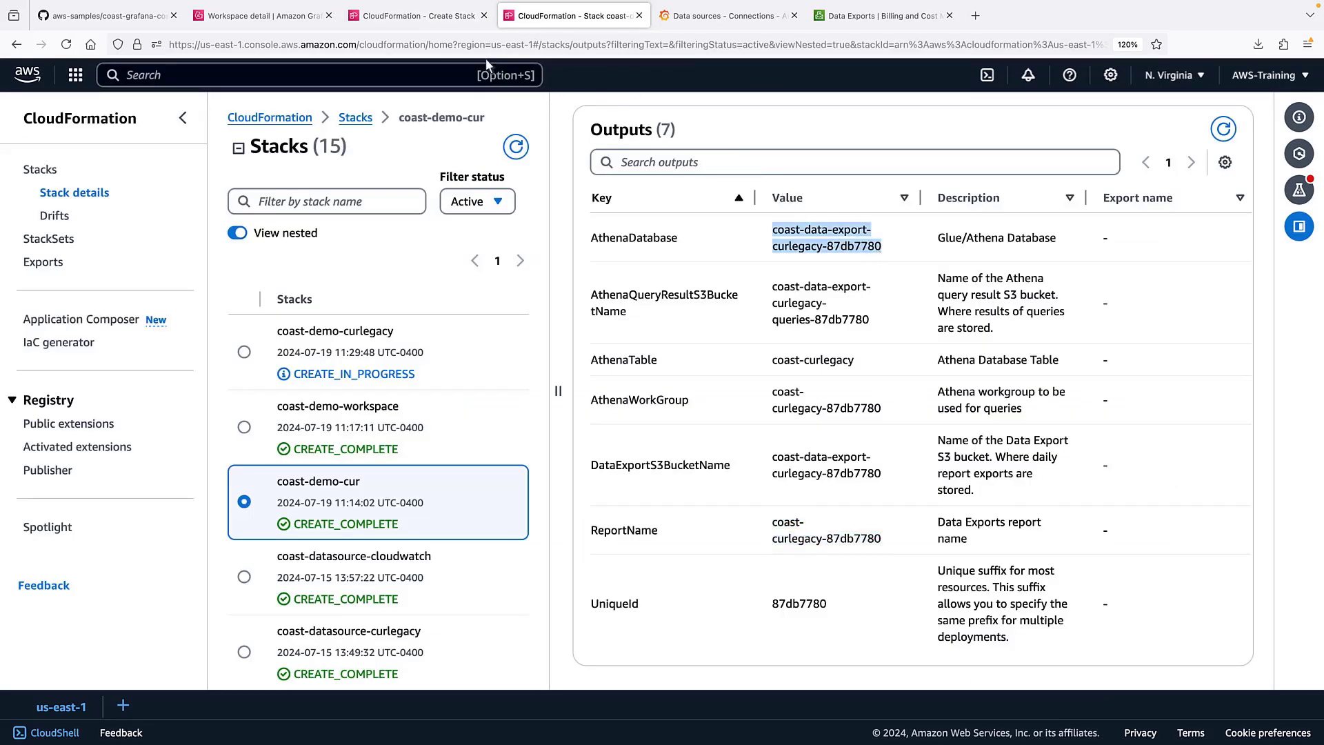
left_click(415, 22)
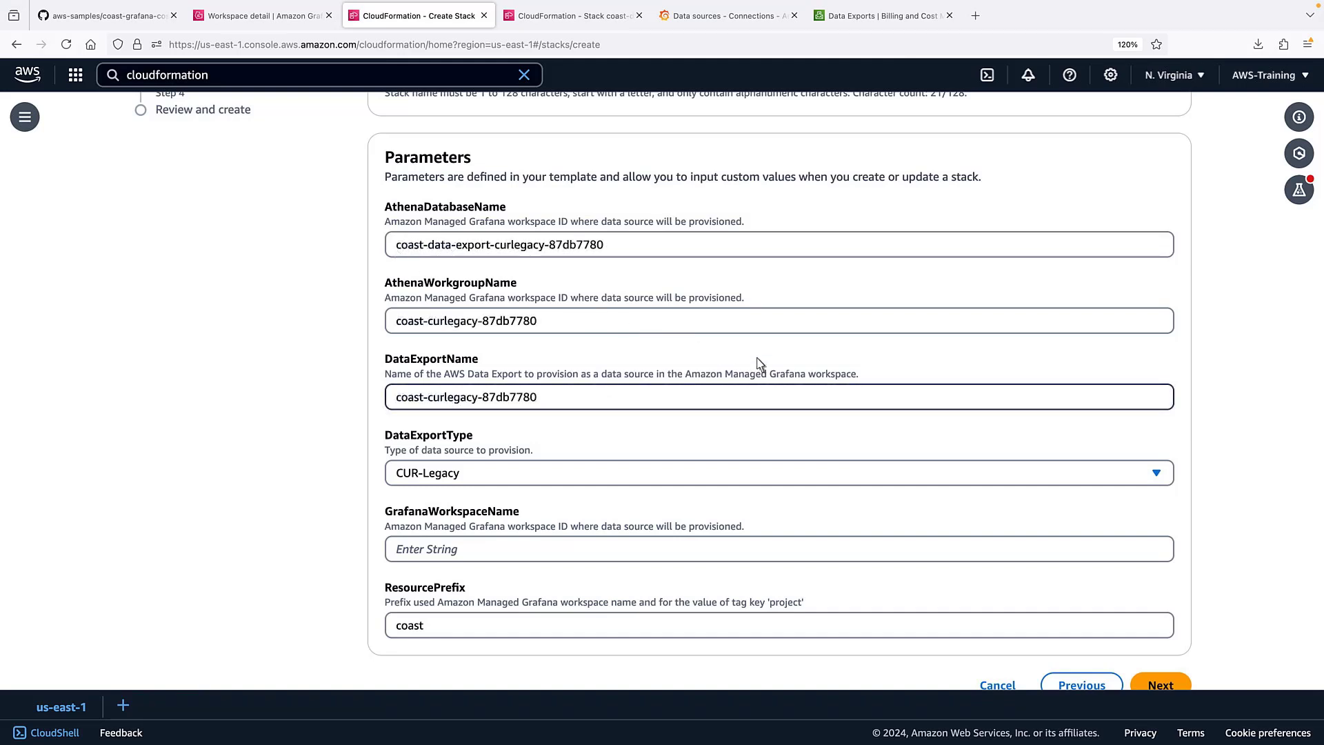
left_click(1157, 474)
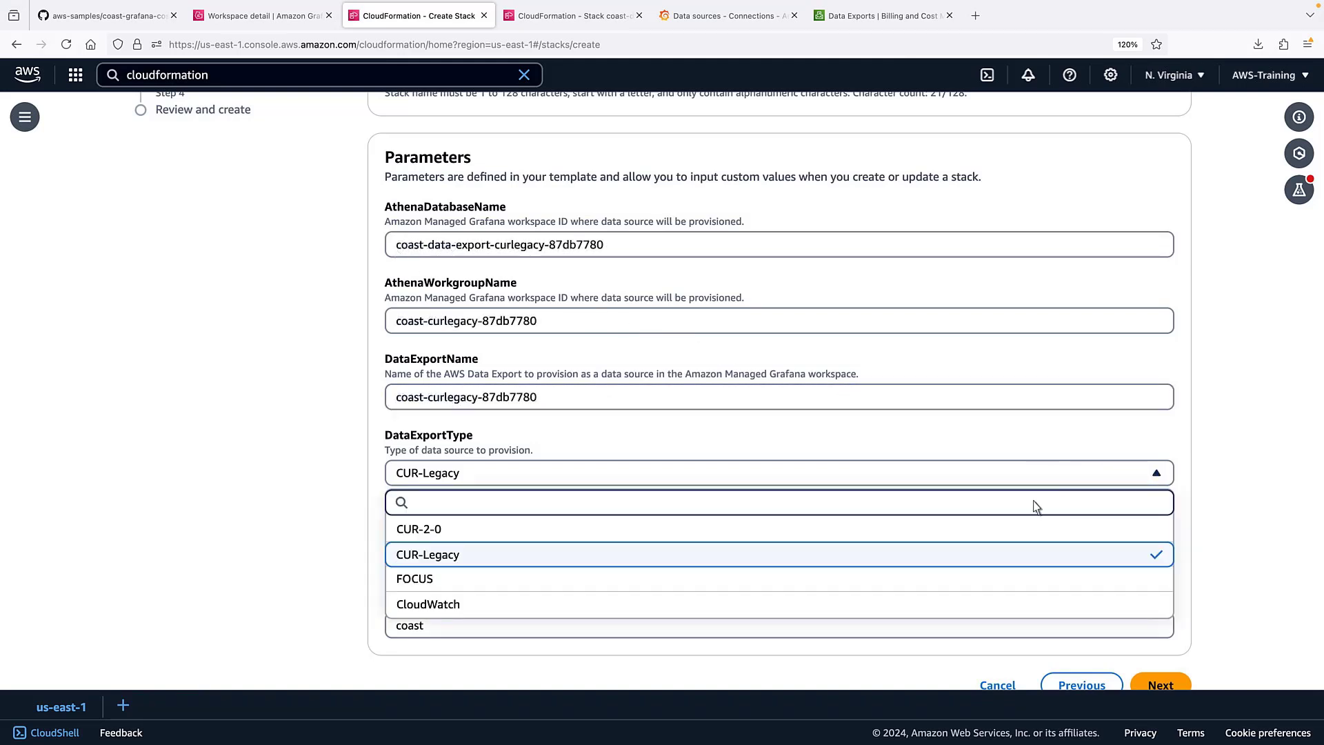
left_click(457, 605)
Copy coast-workspace-f886d9c0 from coast-demo-workspace Outputs and paste it into GrafanaWorkspaceName
left_click(455, 552)
left_click(580, 24)
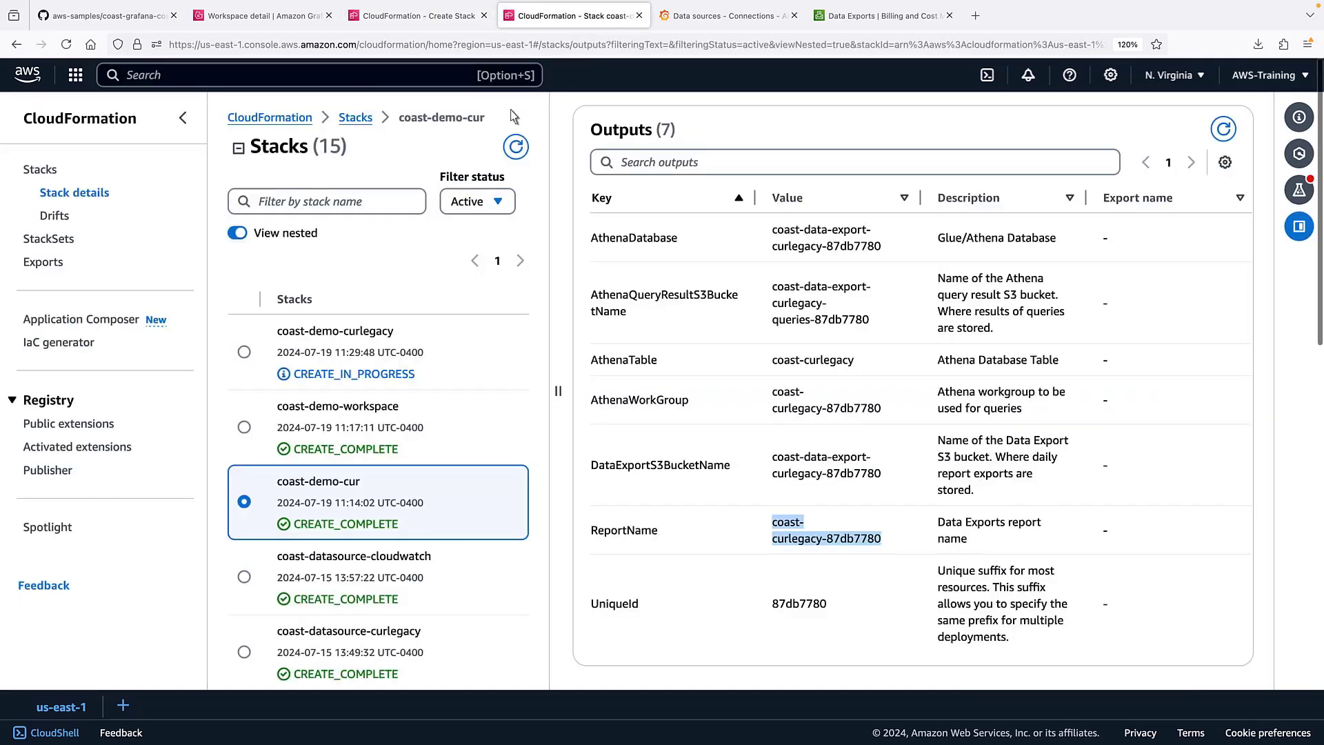
left_click(247, 428)
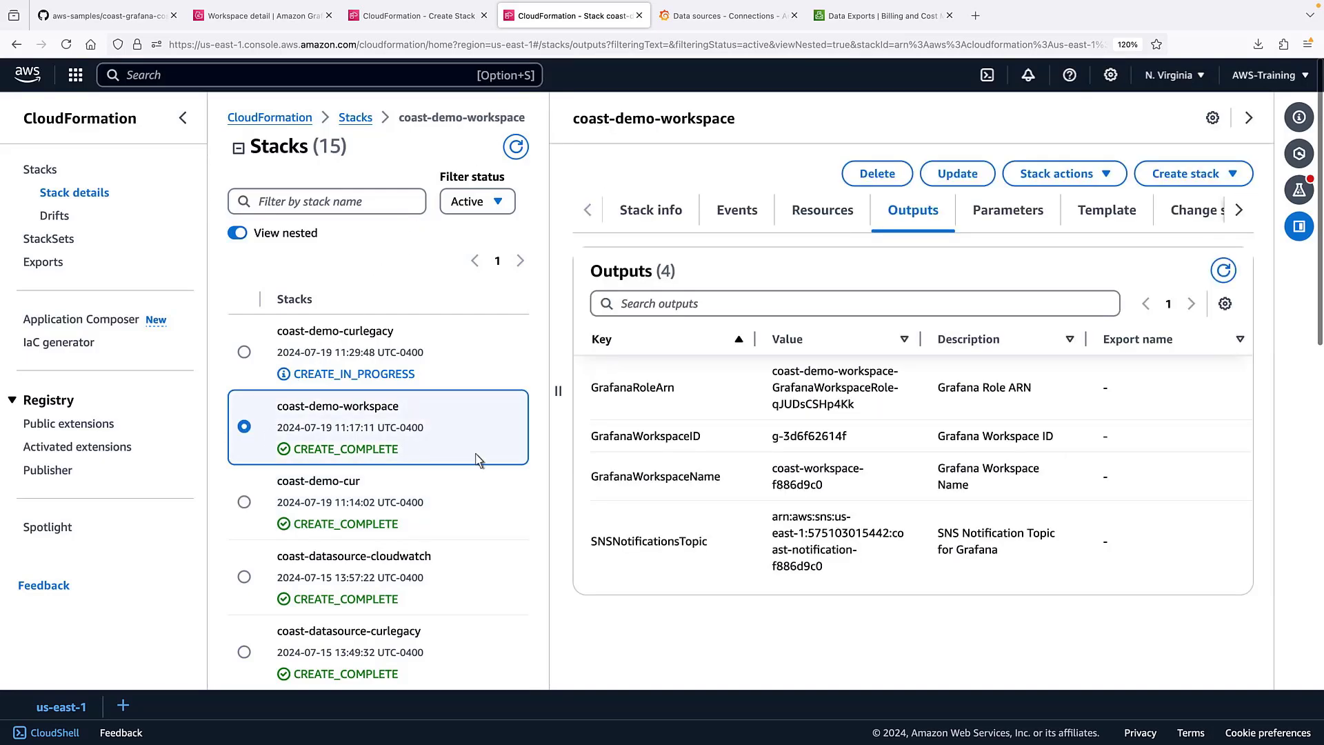
triple_click(818, 491)
key("super+c")
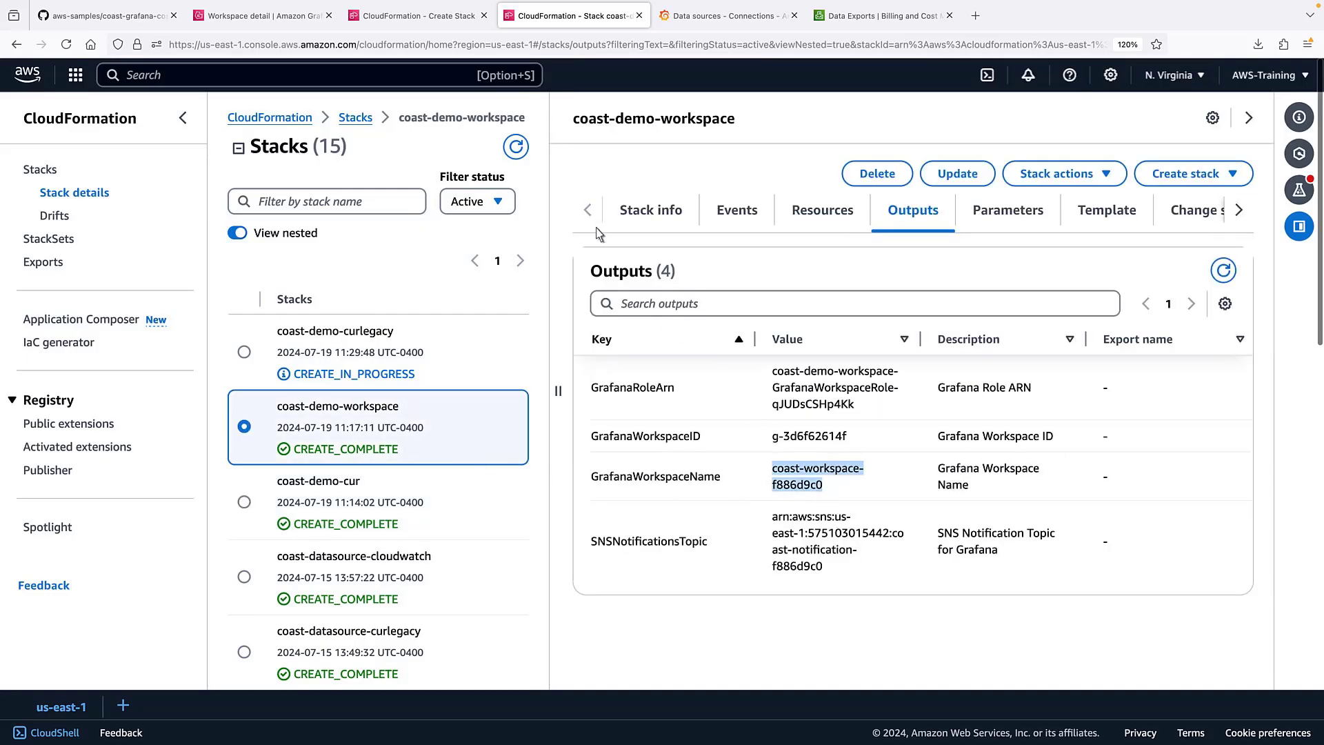
left_click(422, 21)
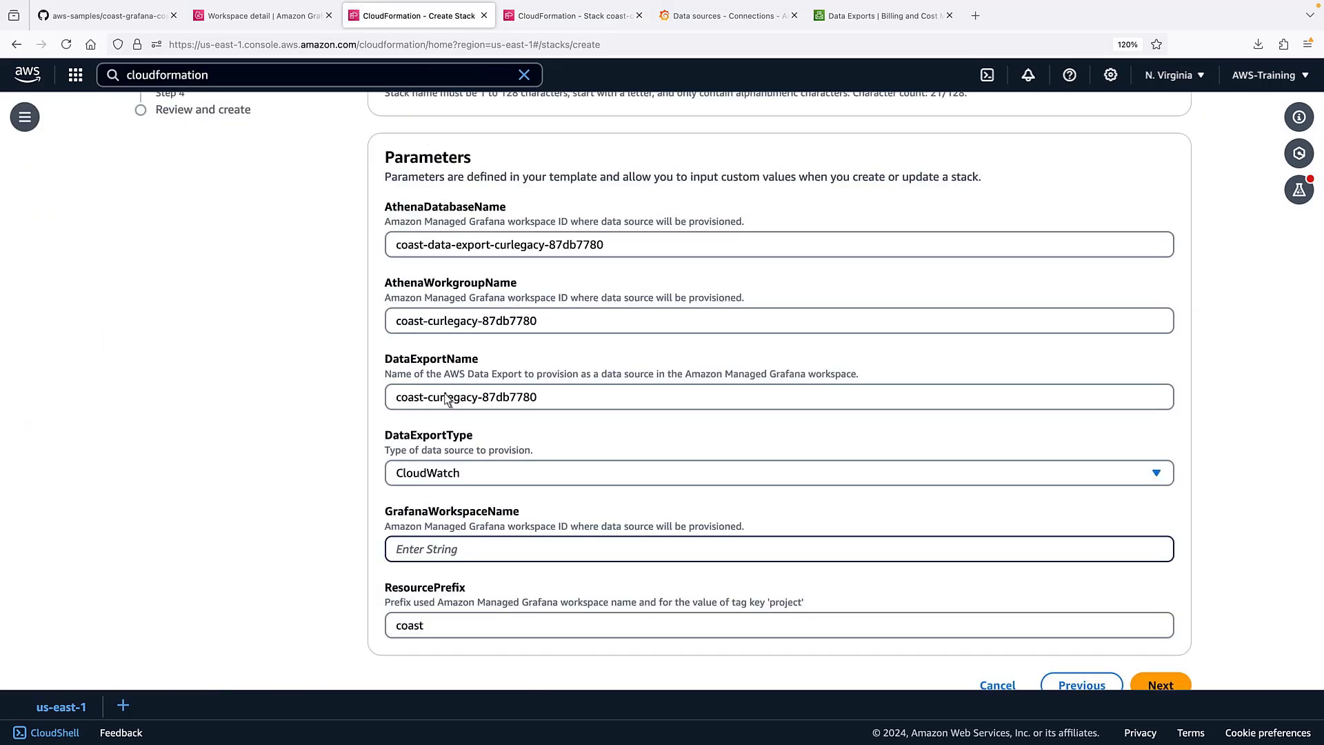
left_click(458, 555)
key("super+v")
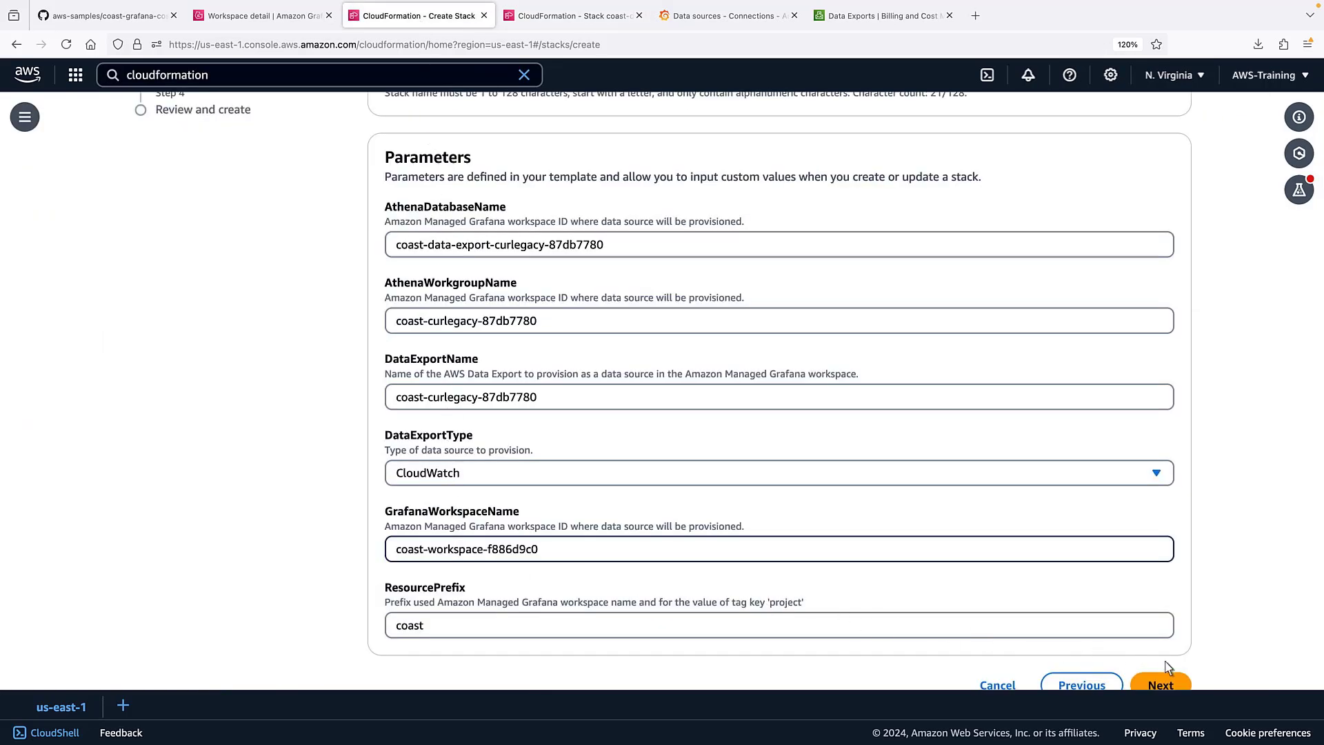
scroll(1302, 686, "down", 1)
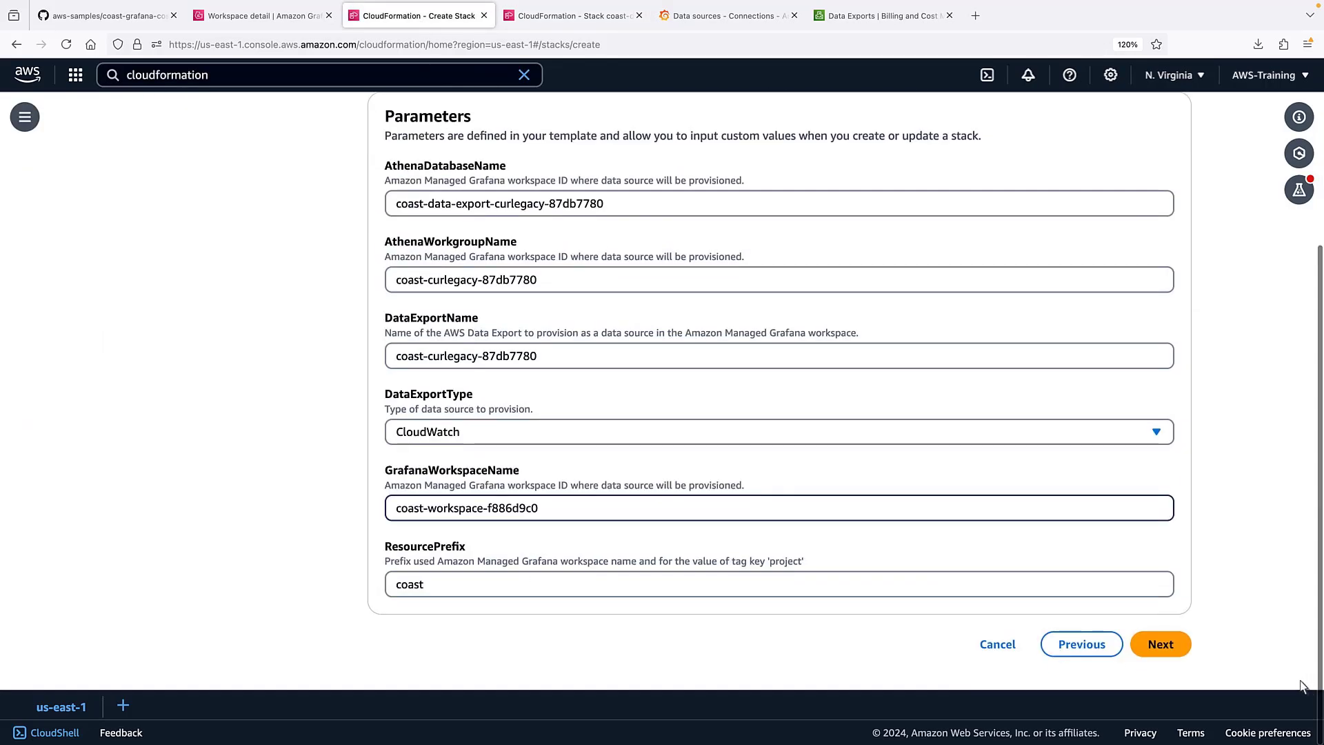
Skip through options to review, acknowledge IAM resource creation, and submit coast-demo-cloudwatch
left_click(1179, 652)
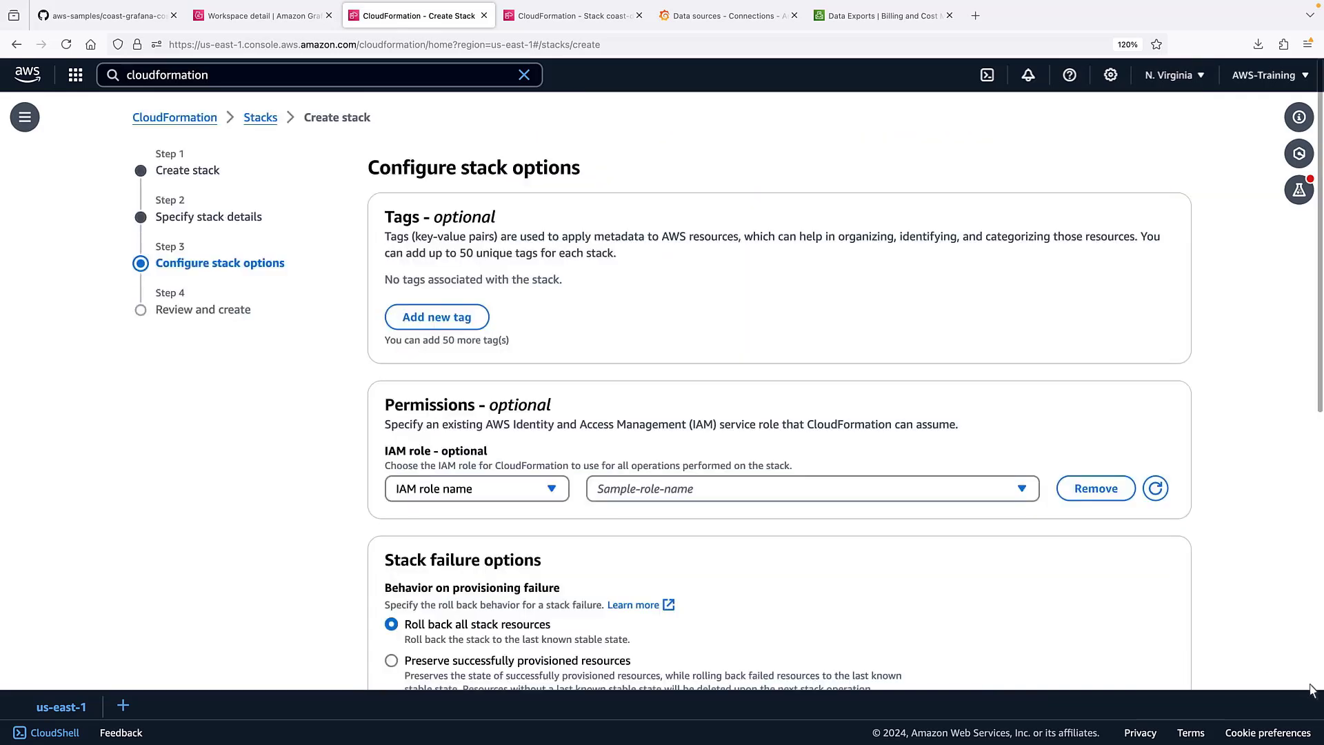
scroll(1313, 684, "down", 10)
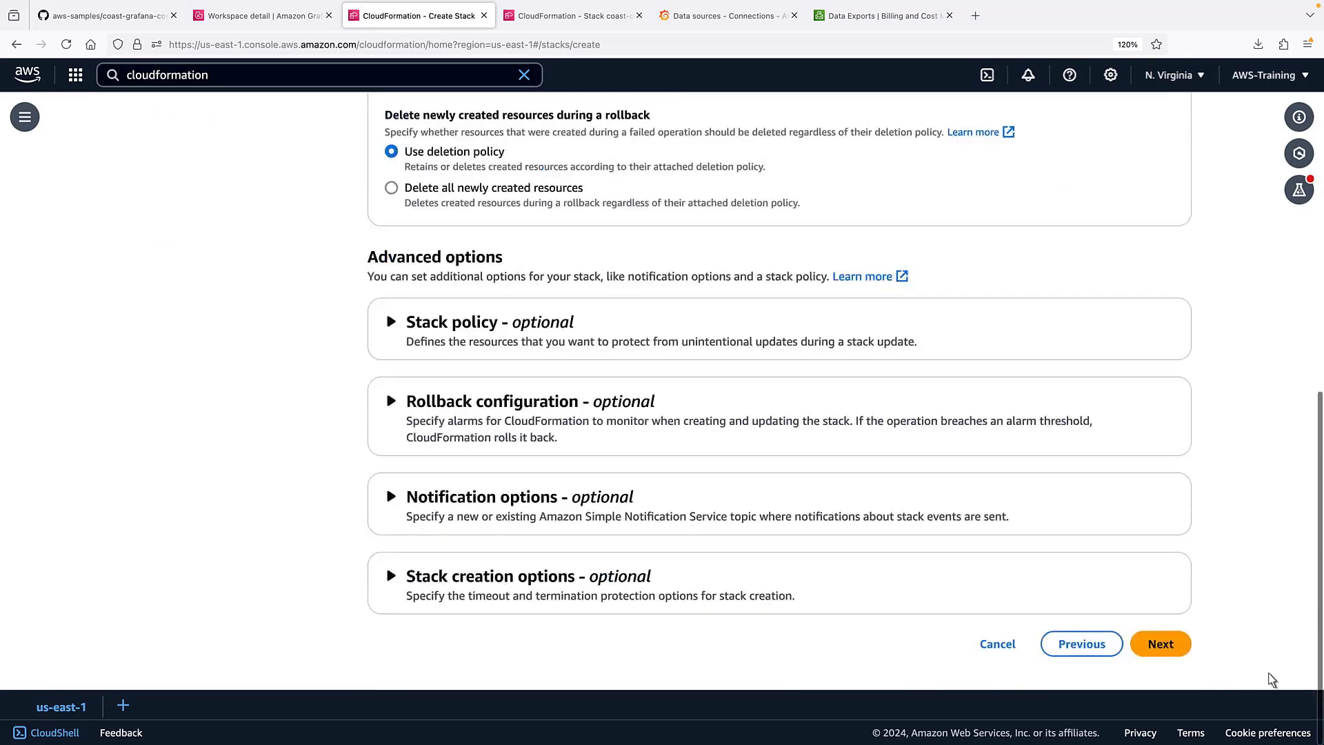
left_click(1185, 652)
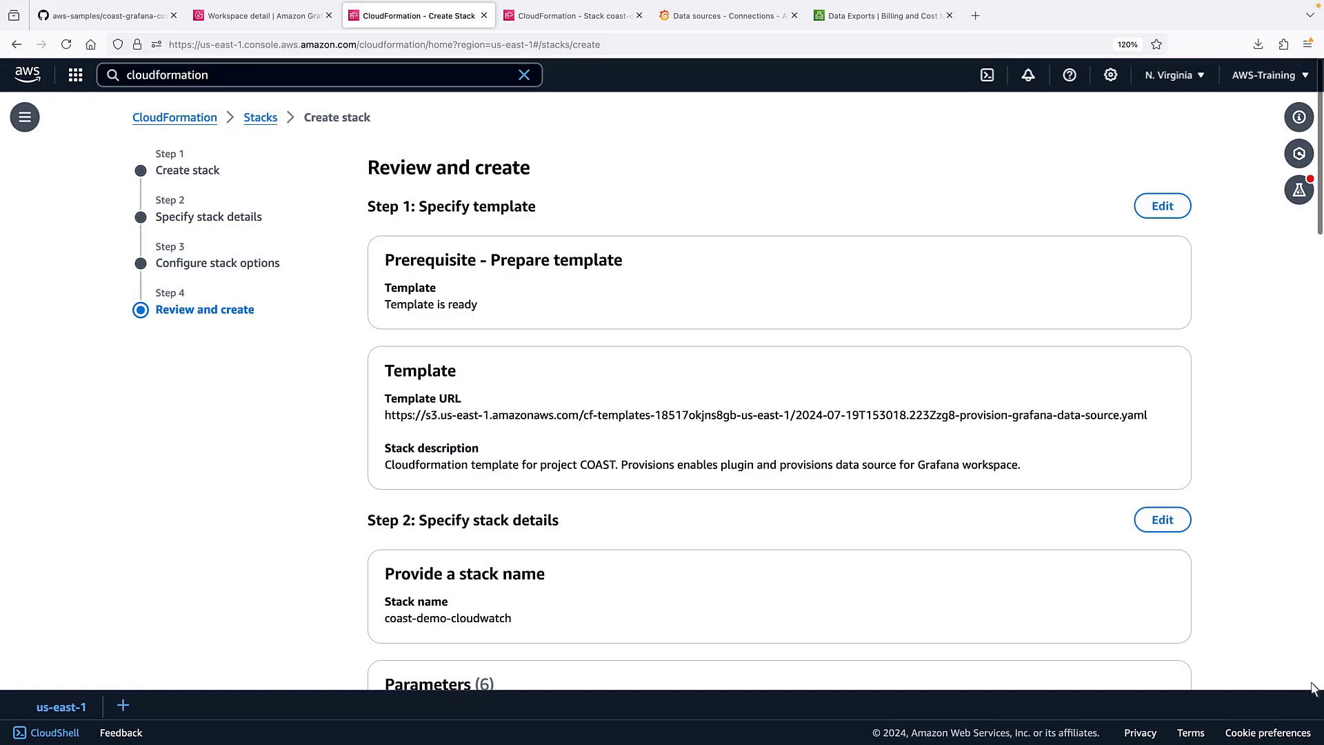
scroll(1314, 689, "down", 20)
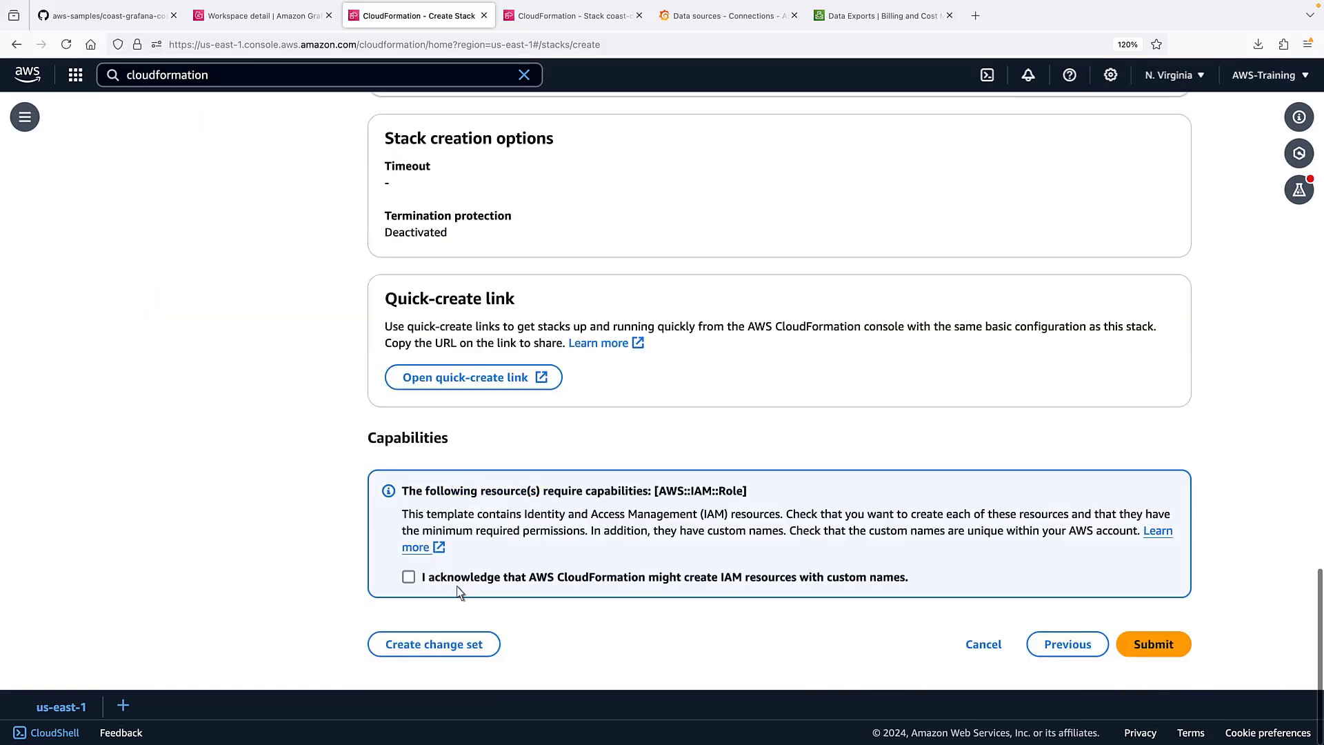
left_click(409, 578)
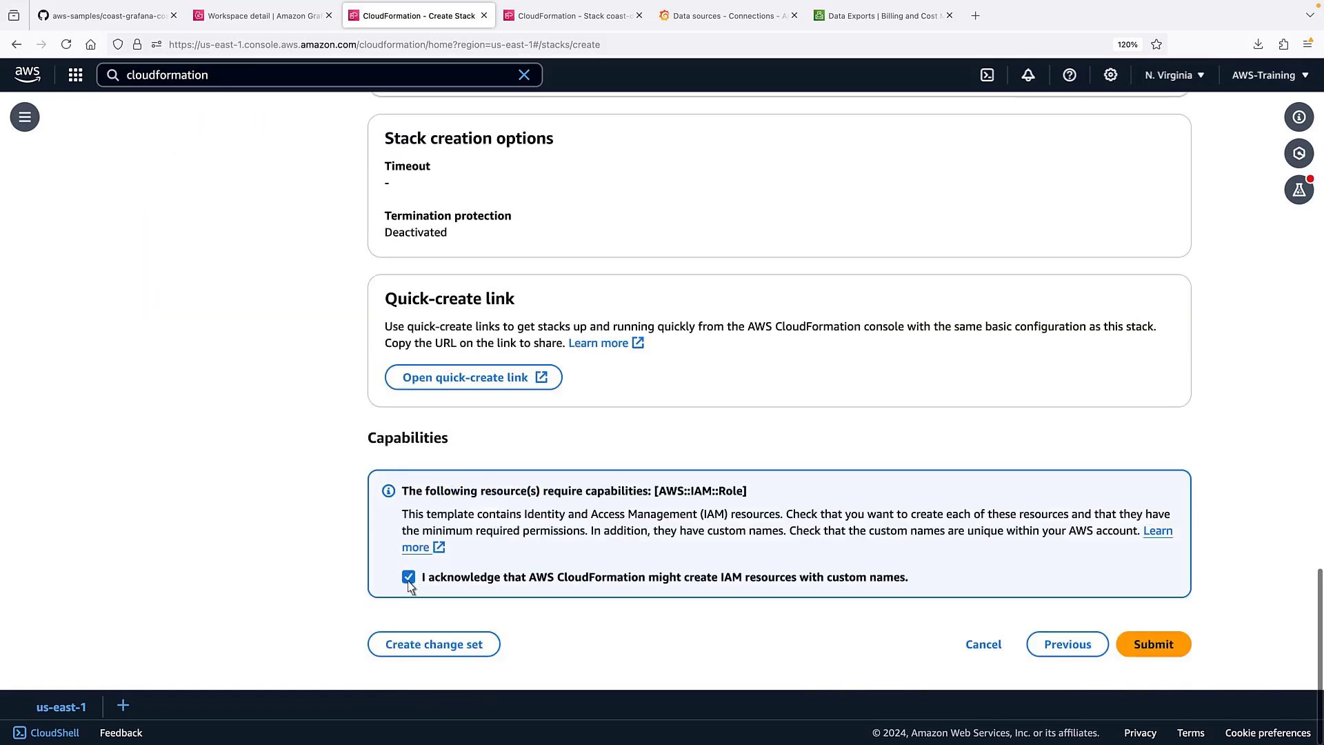
left_click(1168, 648)
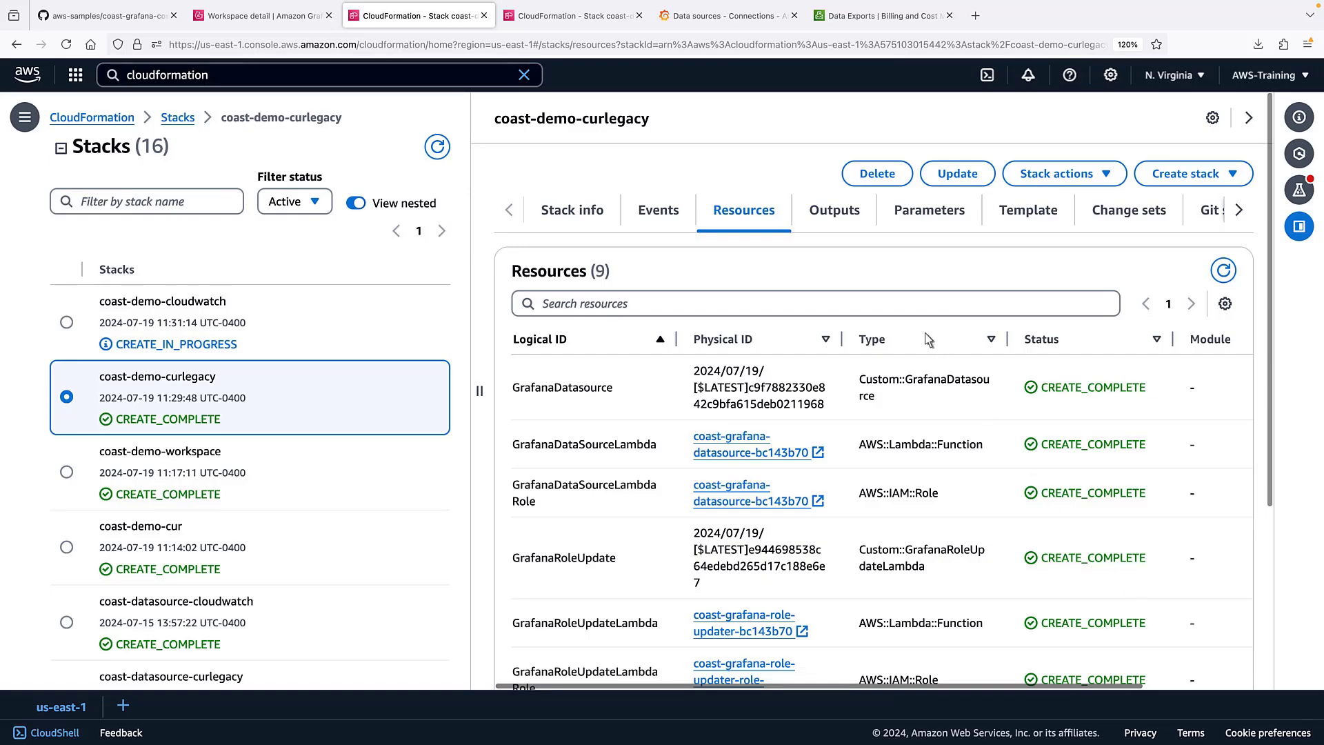
Check the curlegacy outputs and refresh coast-demo-cloudwatch until it reaches CREATE_COMPLETE
left_click(836, 215)
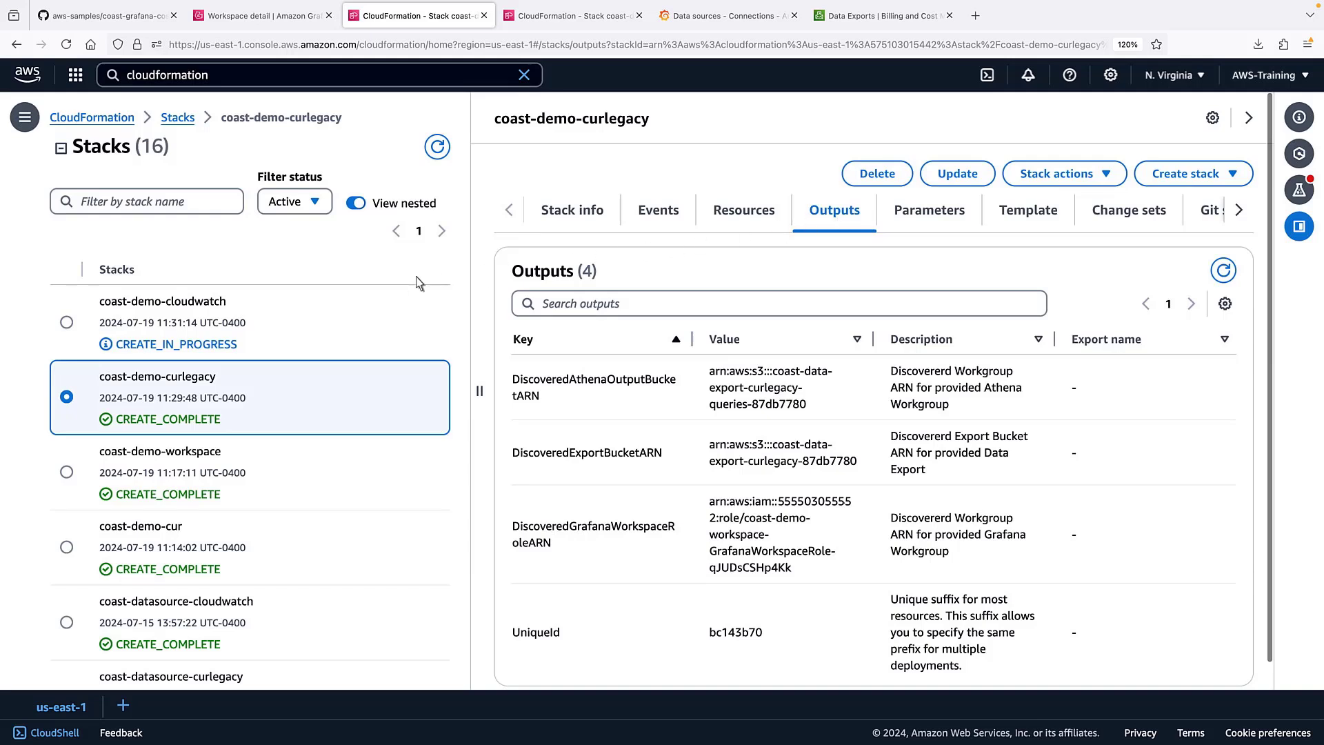
left_click(66, 324)
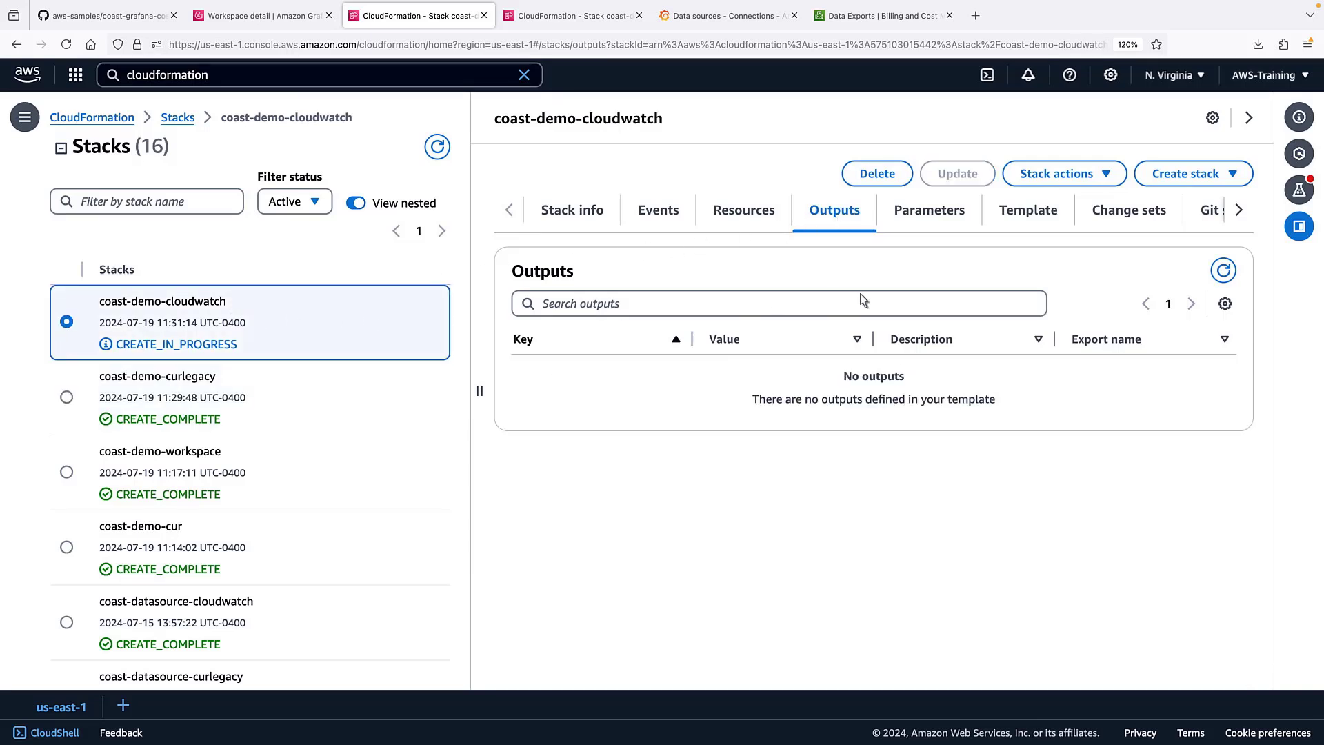
left_click(1224, 275)
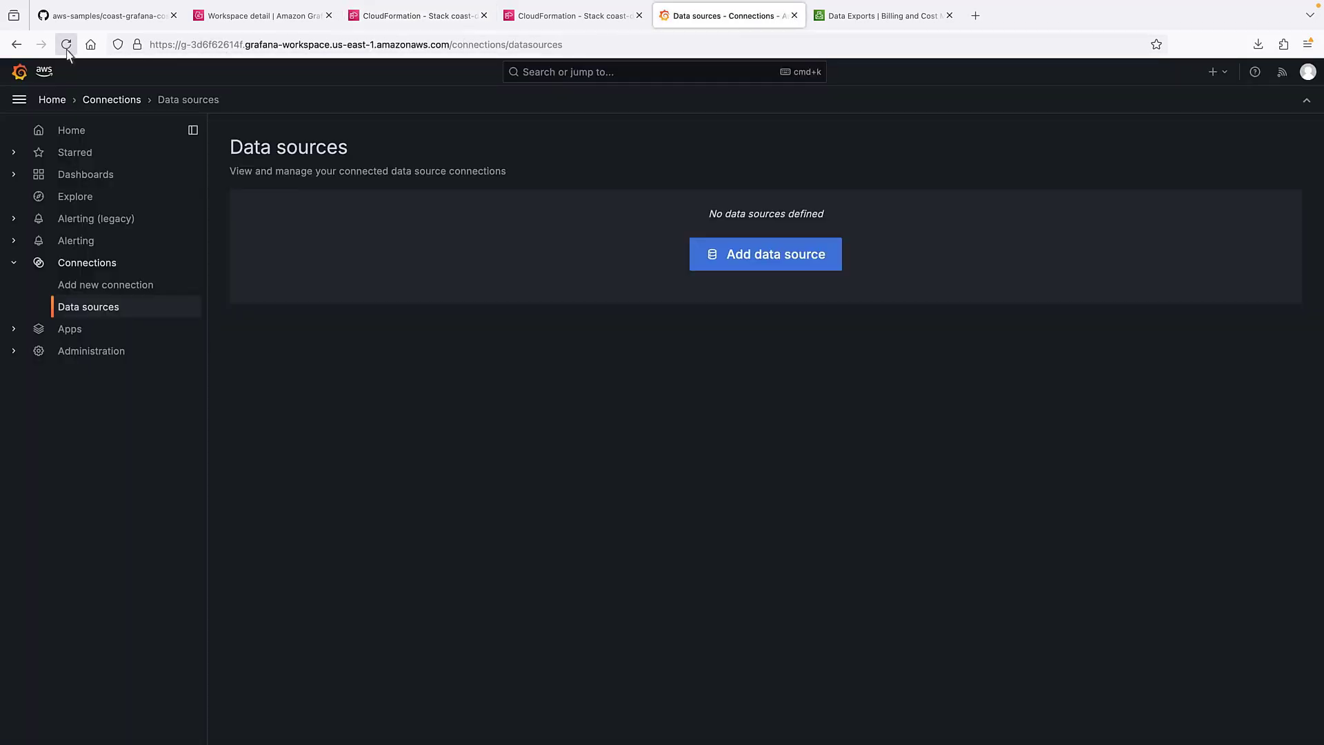
Reload Grafana and upload executive_dashboard.json into the dashboard import form, listing Athena sources
left_click(67, 49)
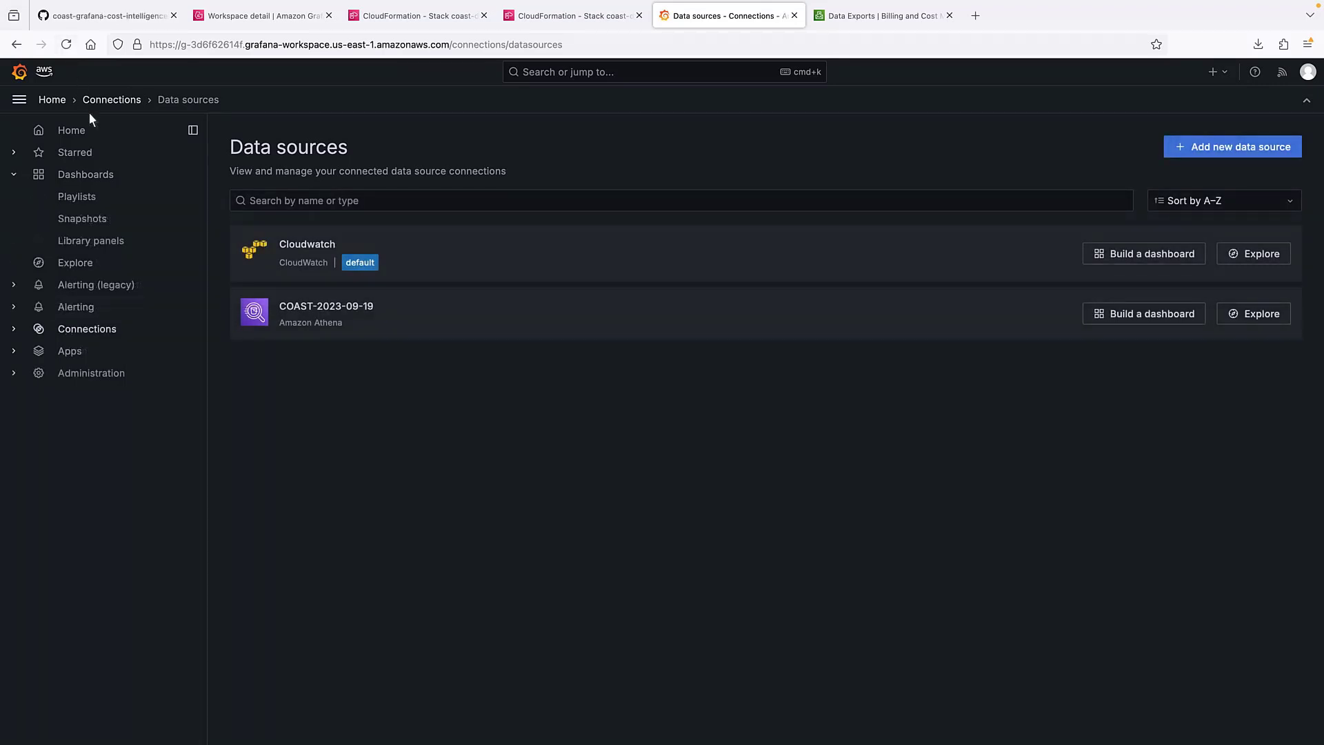
left_click(111, 178)
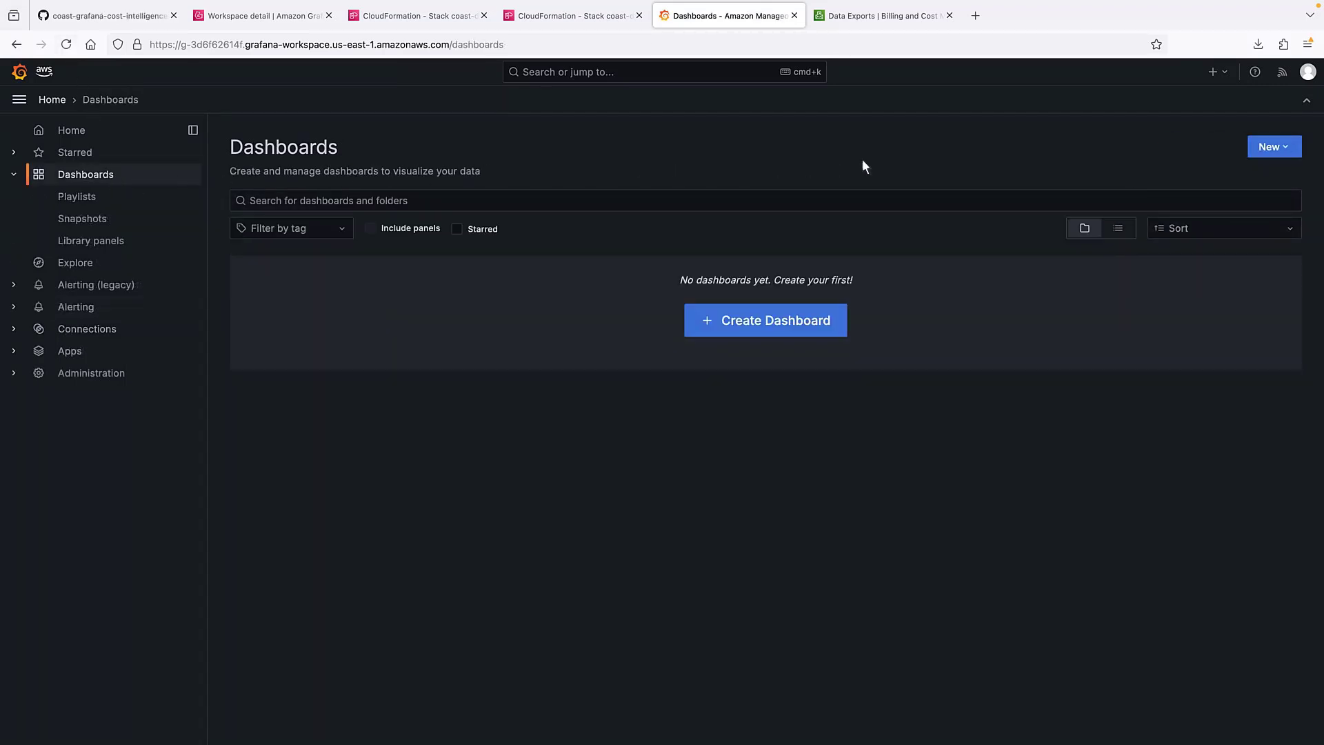
left_click(1290, 148)
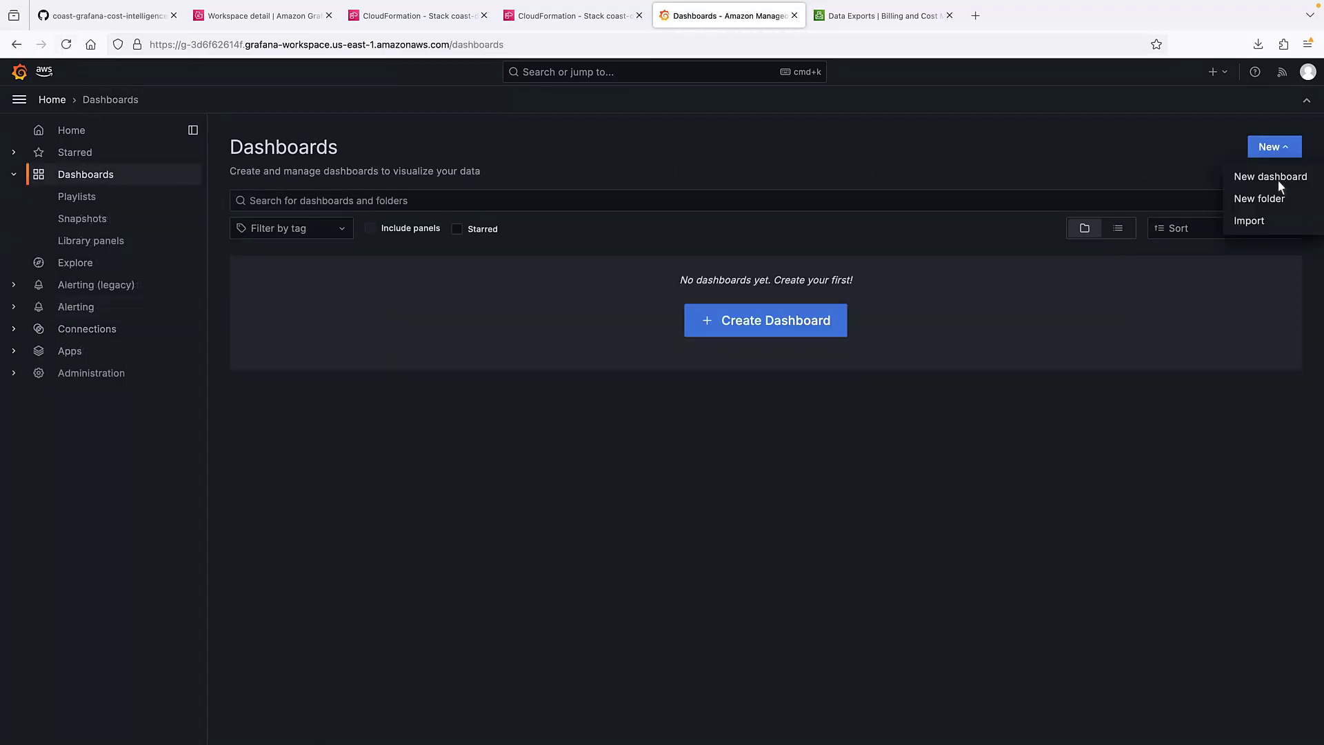
left_click(1249, 221)
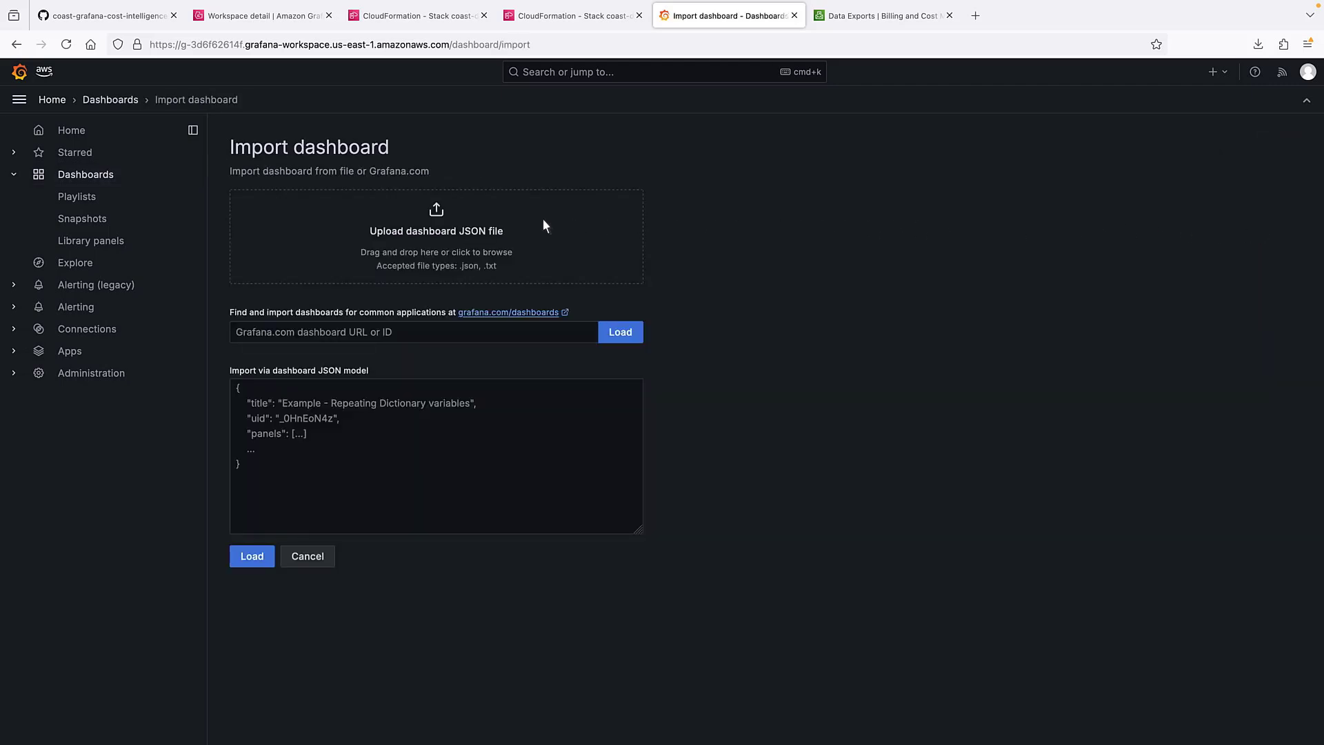
left_click(438, 224)
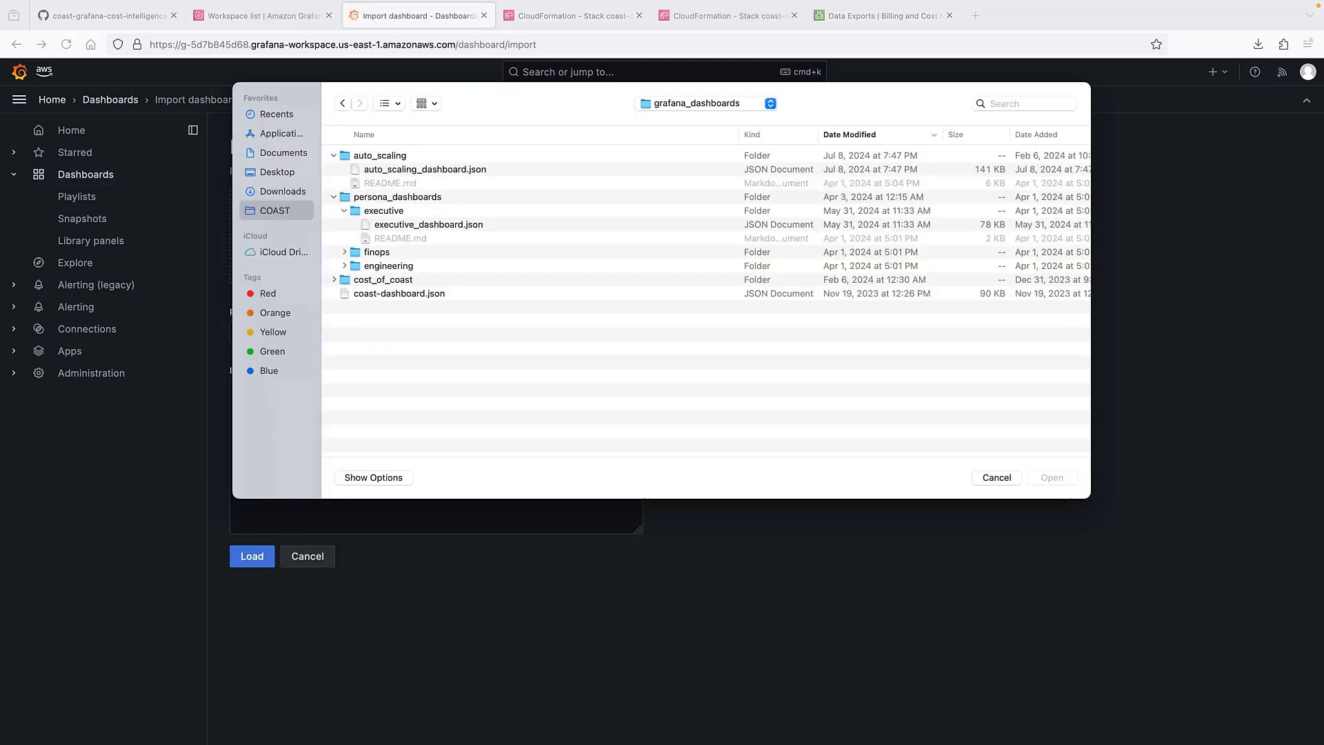
left_click(484, 234)
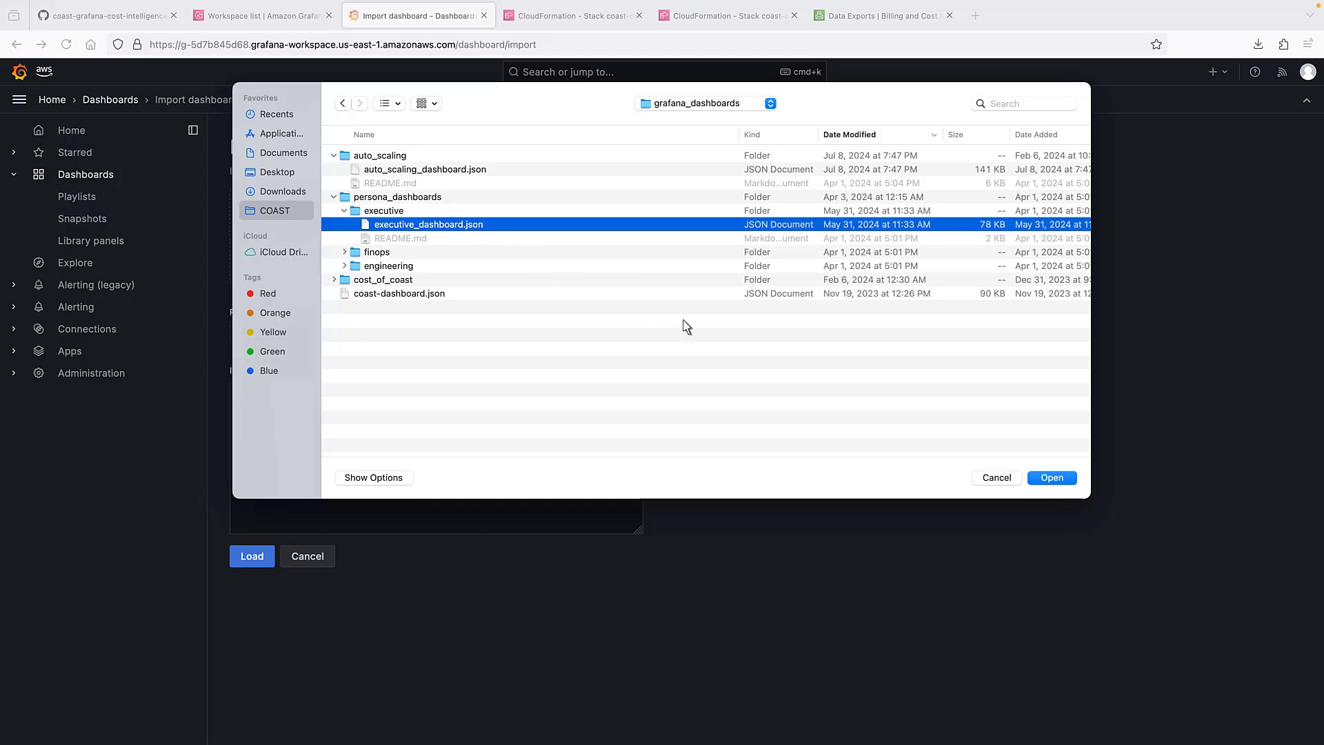
left_click(1052, 479)
left_click(632, 432)
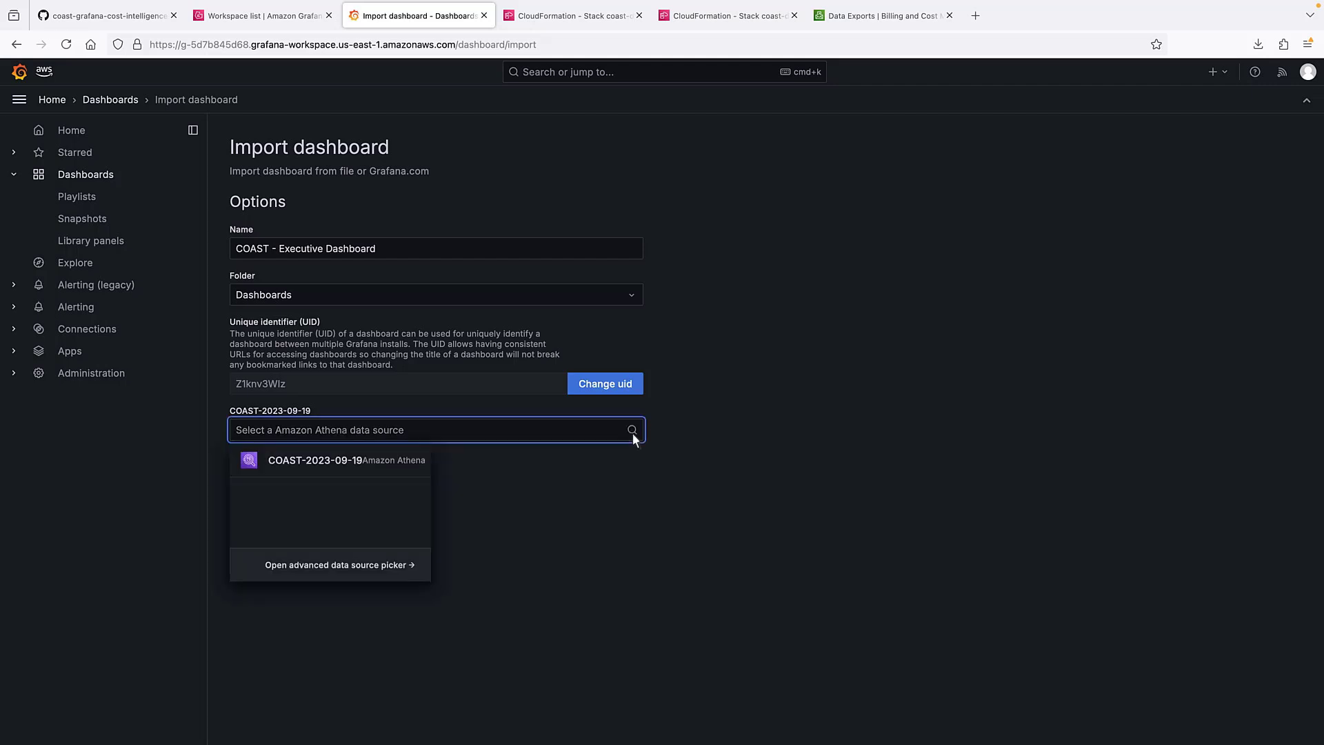
Import with COAST-2023-09-19 as data source, then check the Linked Accounts, Regions and Services lists
left_click(251, 469)
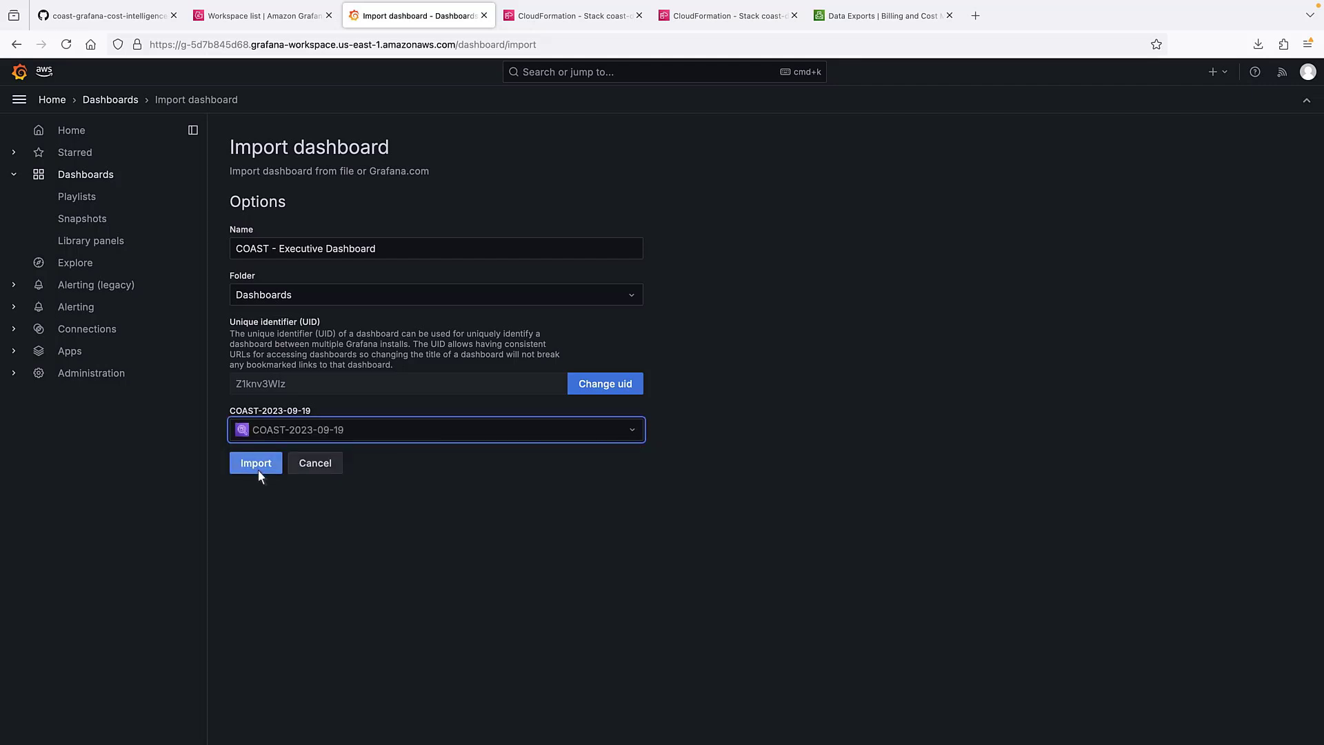
left_click(257, 465)
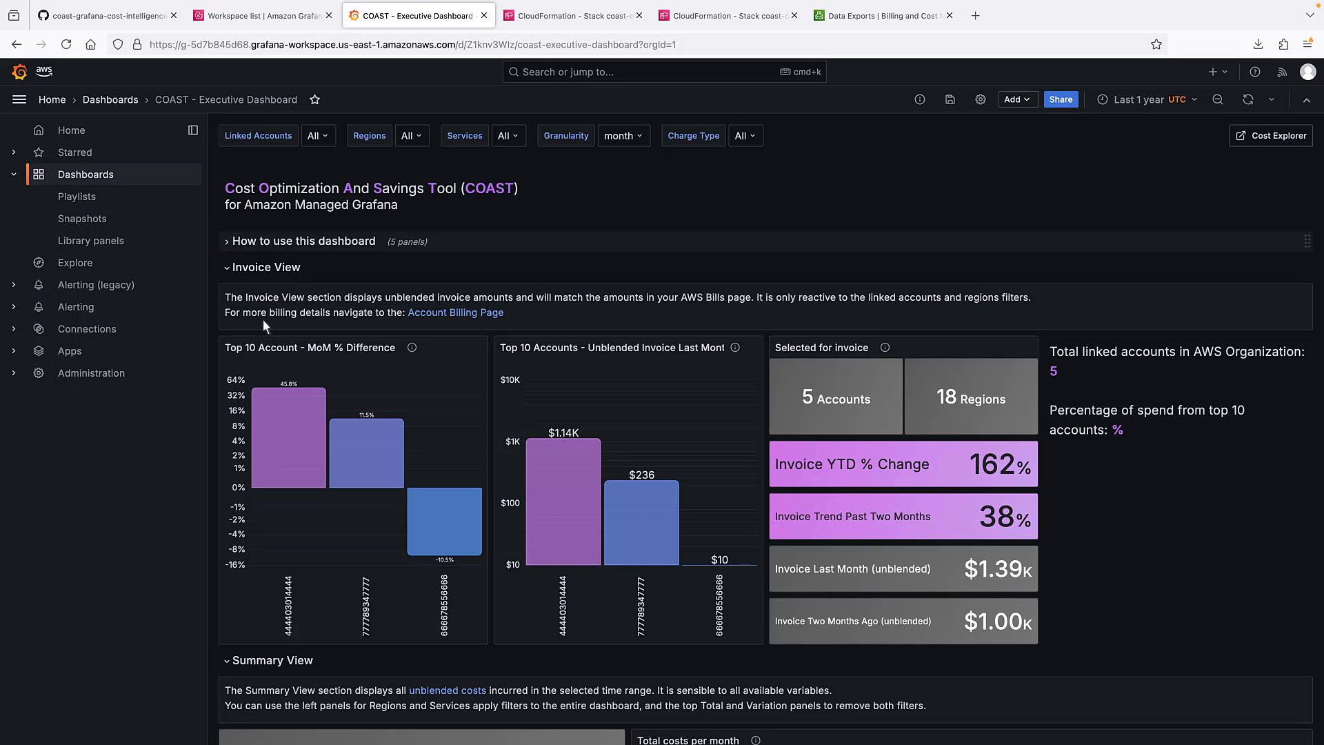
left_click(314, 136)
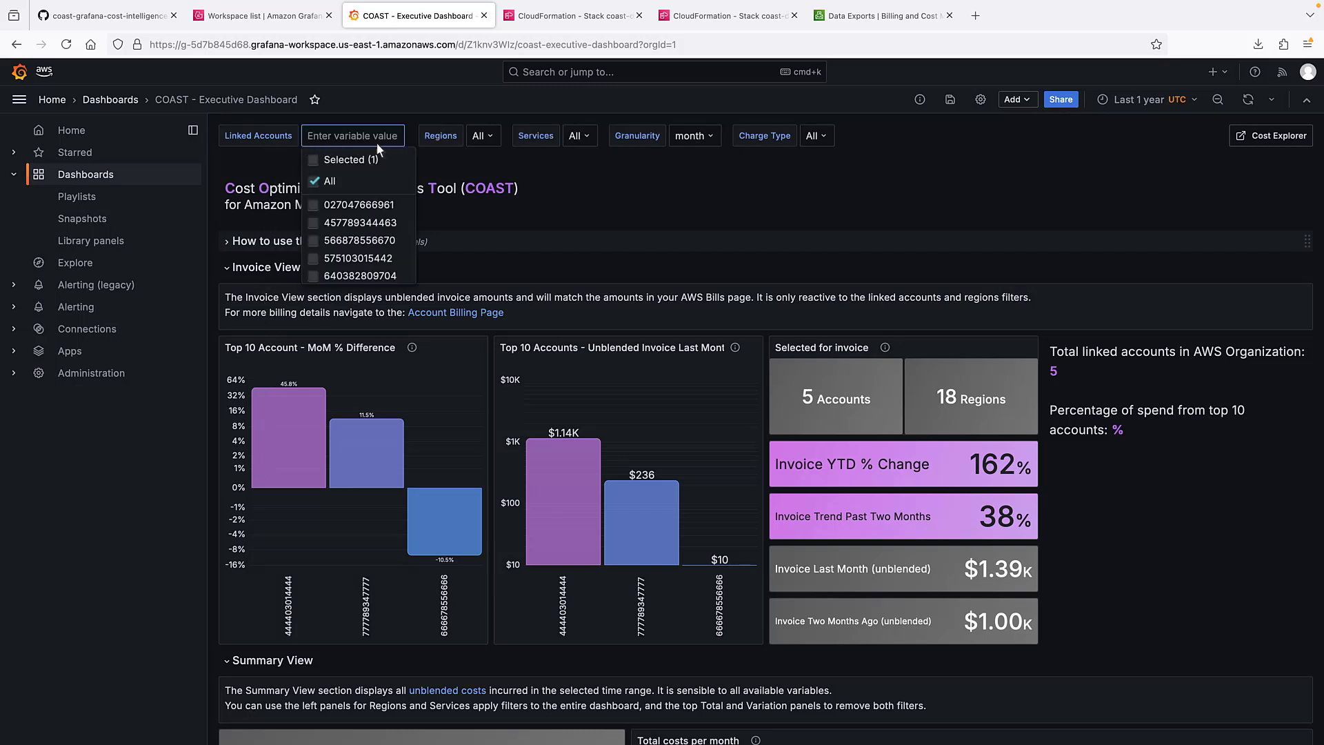
left_click(482, 138)
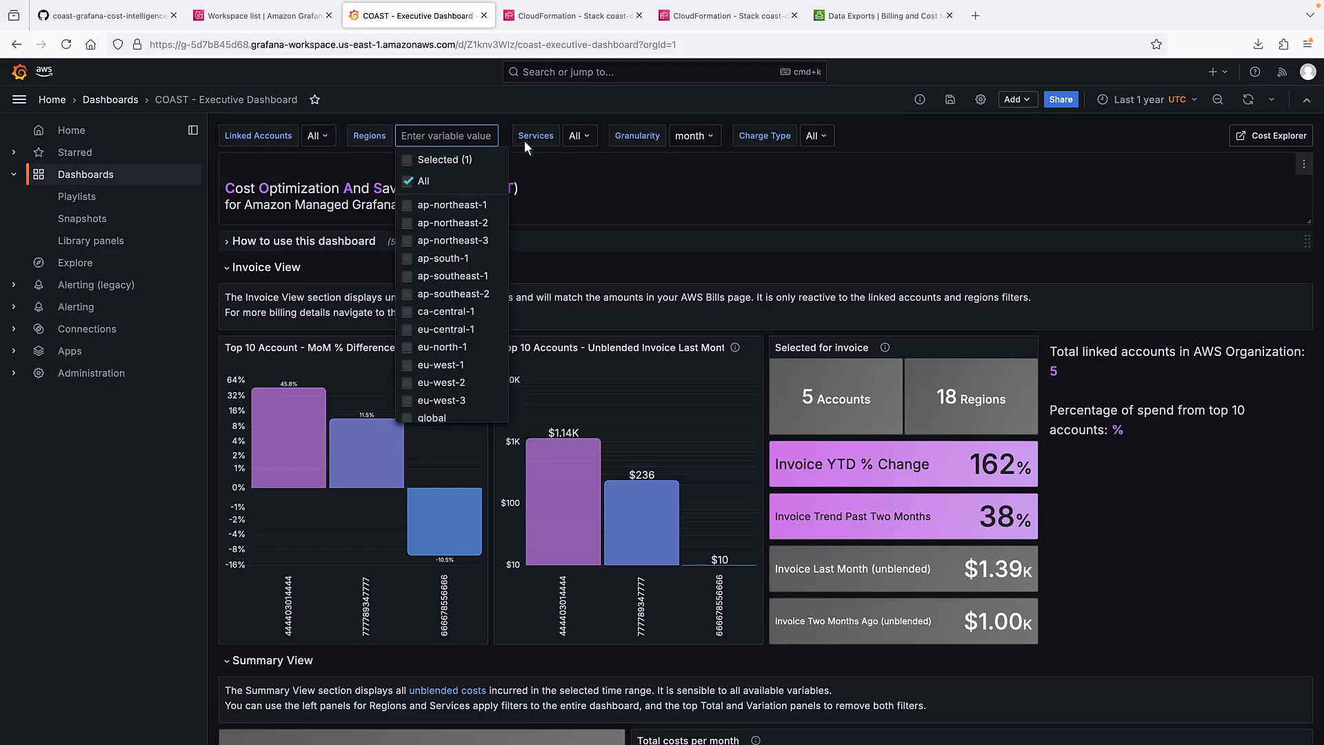
left_click(575, 136)
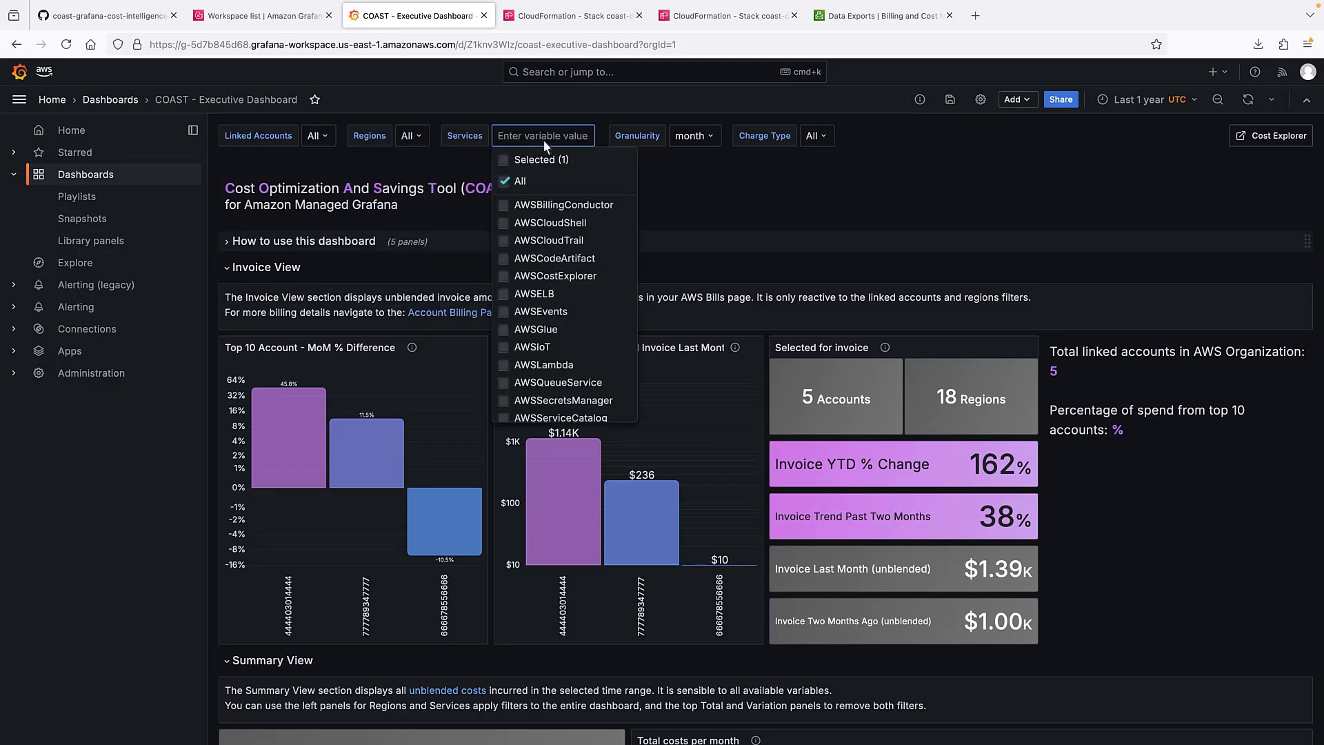
left_click(479, 141)
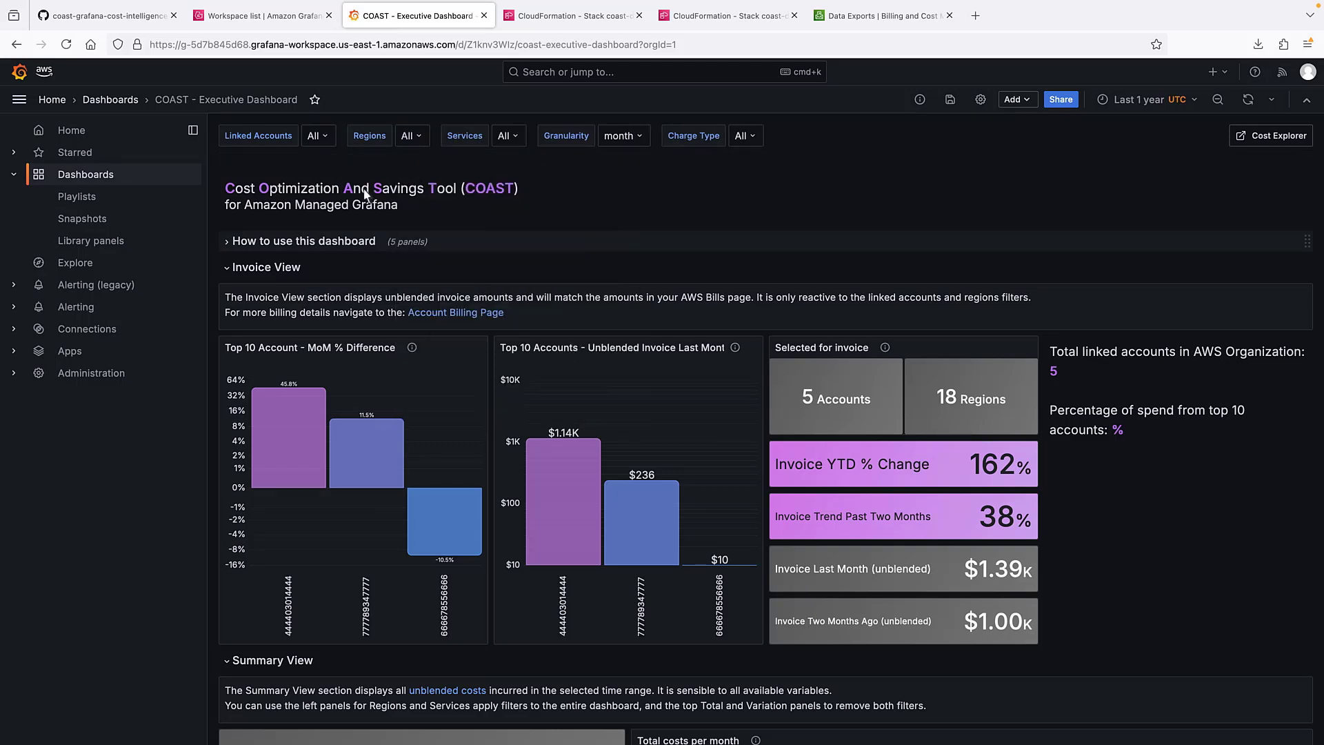
left_click(226, 245)
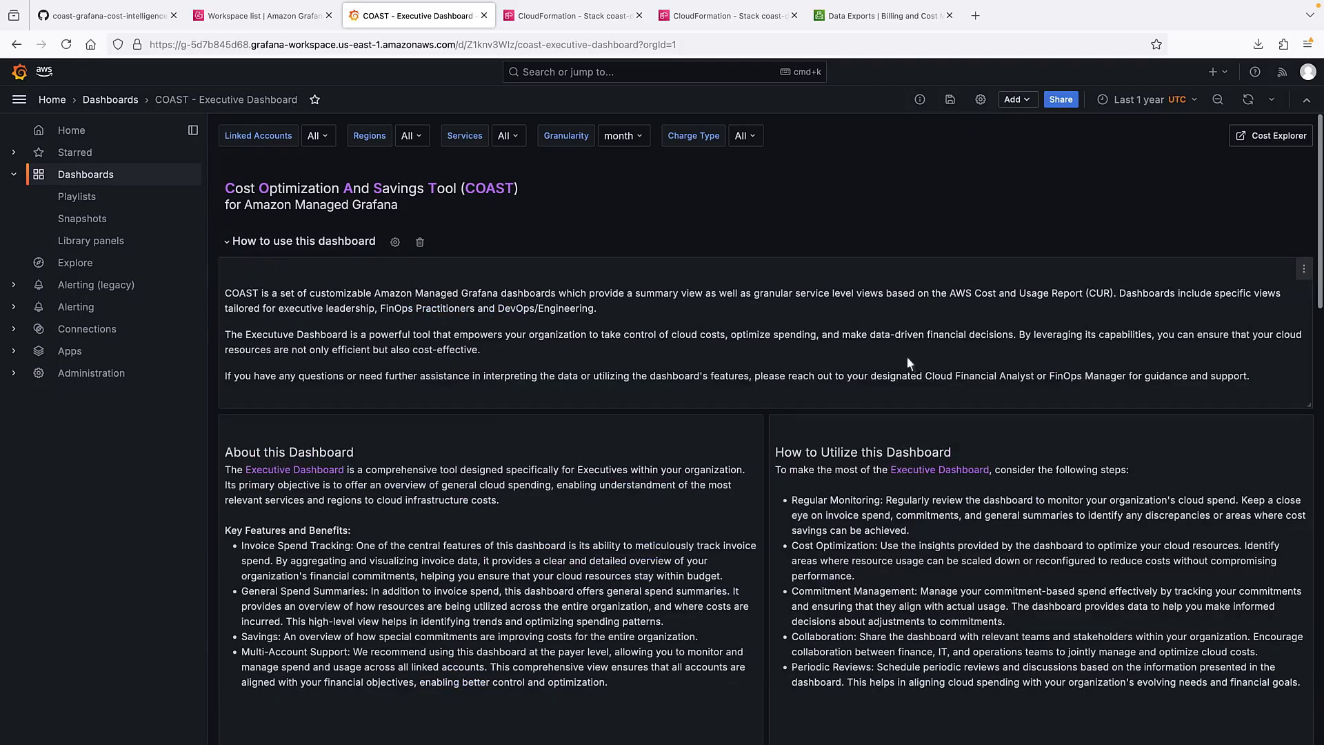
scroll(766, 427, "down", 5)
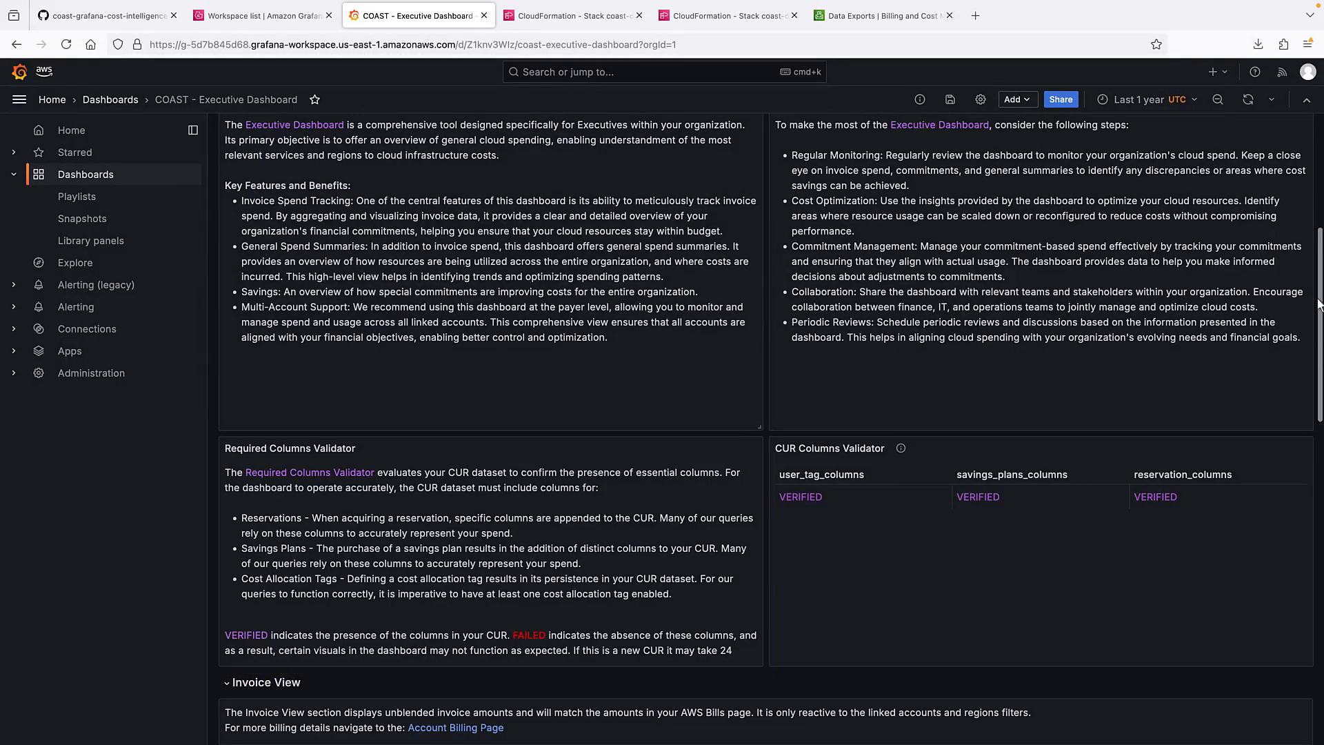
scroll(1317, 127, "up", 5)
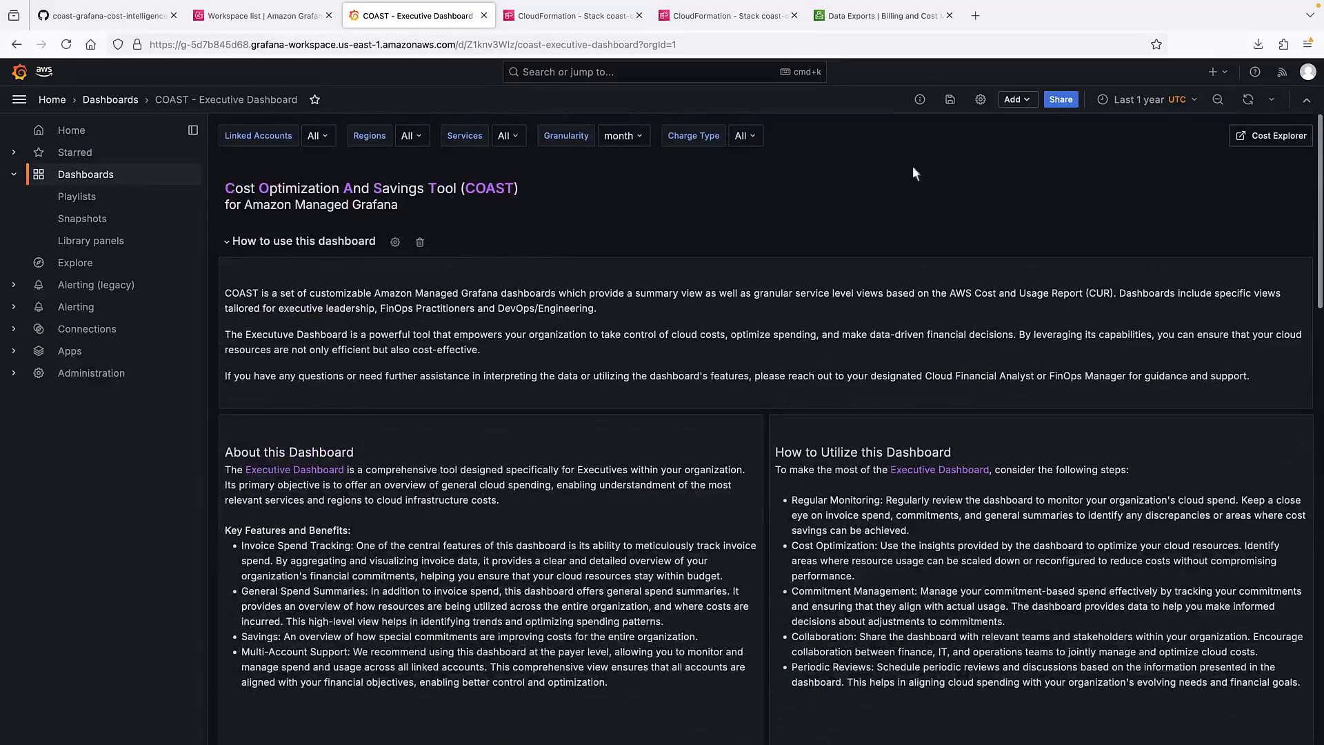
left_click(226, 242)
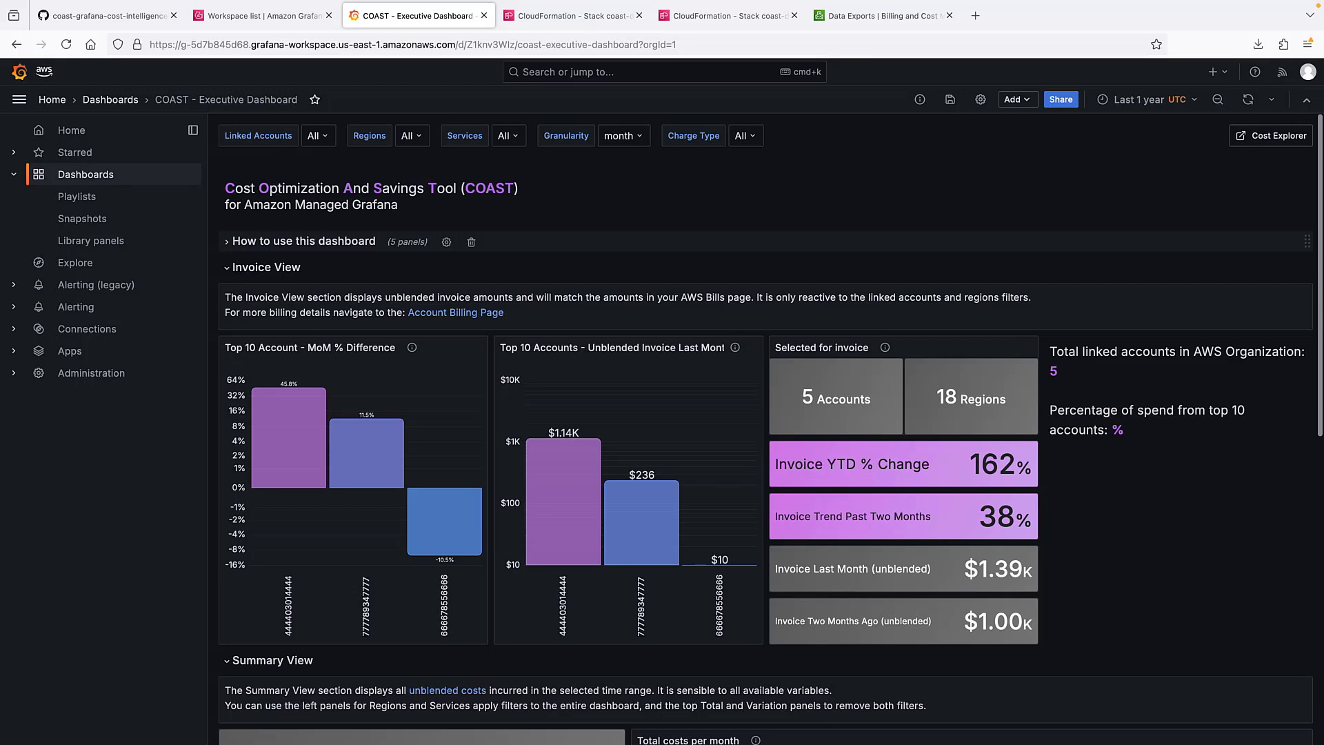
scroll(1320, 738, "down", 2)
scroll(1321, 739, "down", 10)
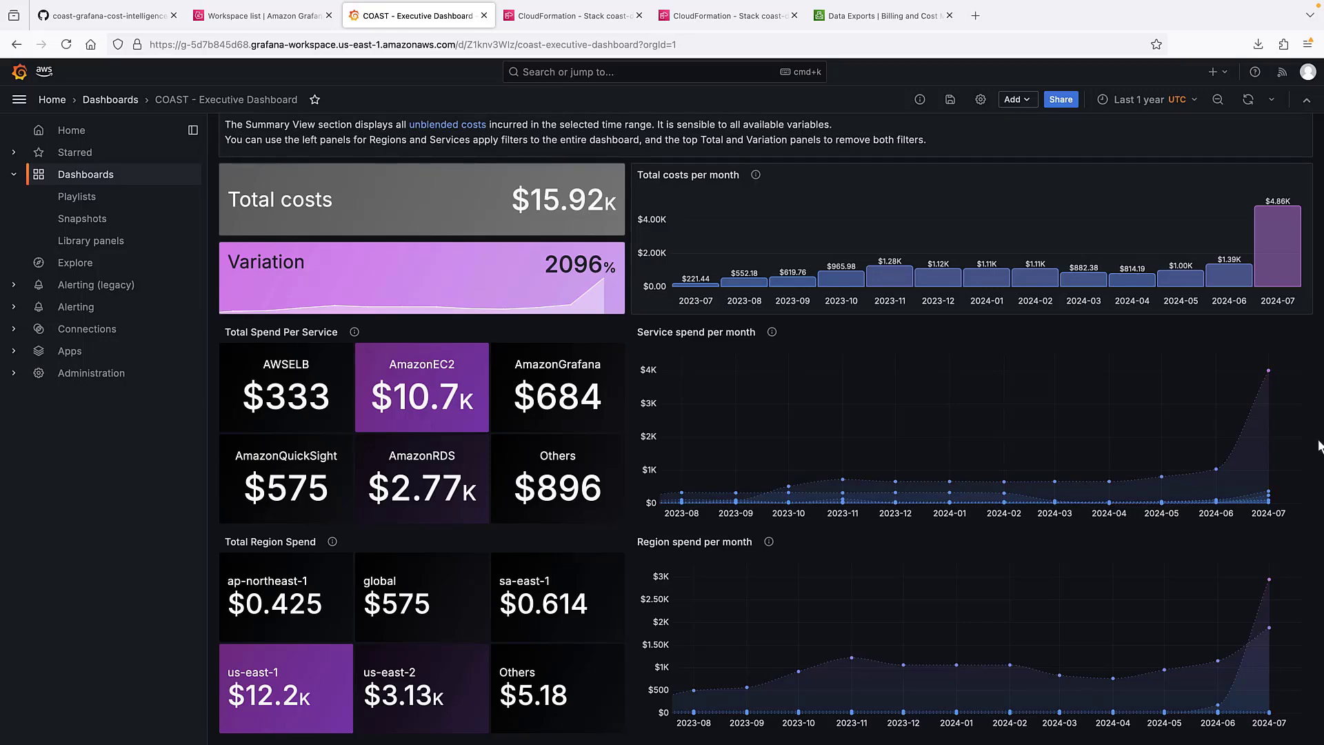
scroll(1318, 172, "up", 6)
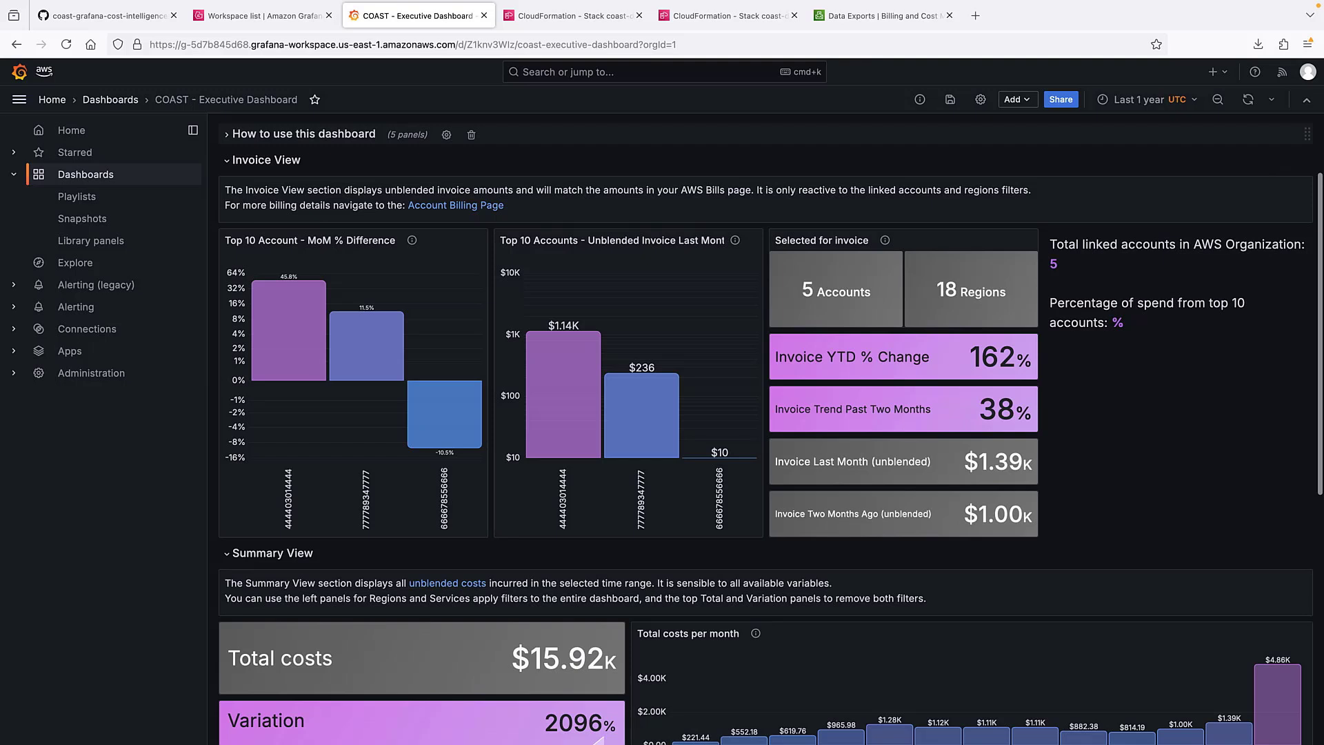
left_click(1194, 102)
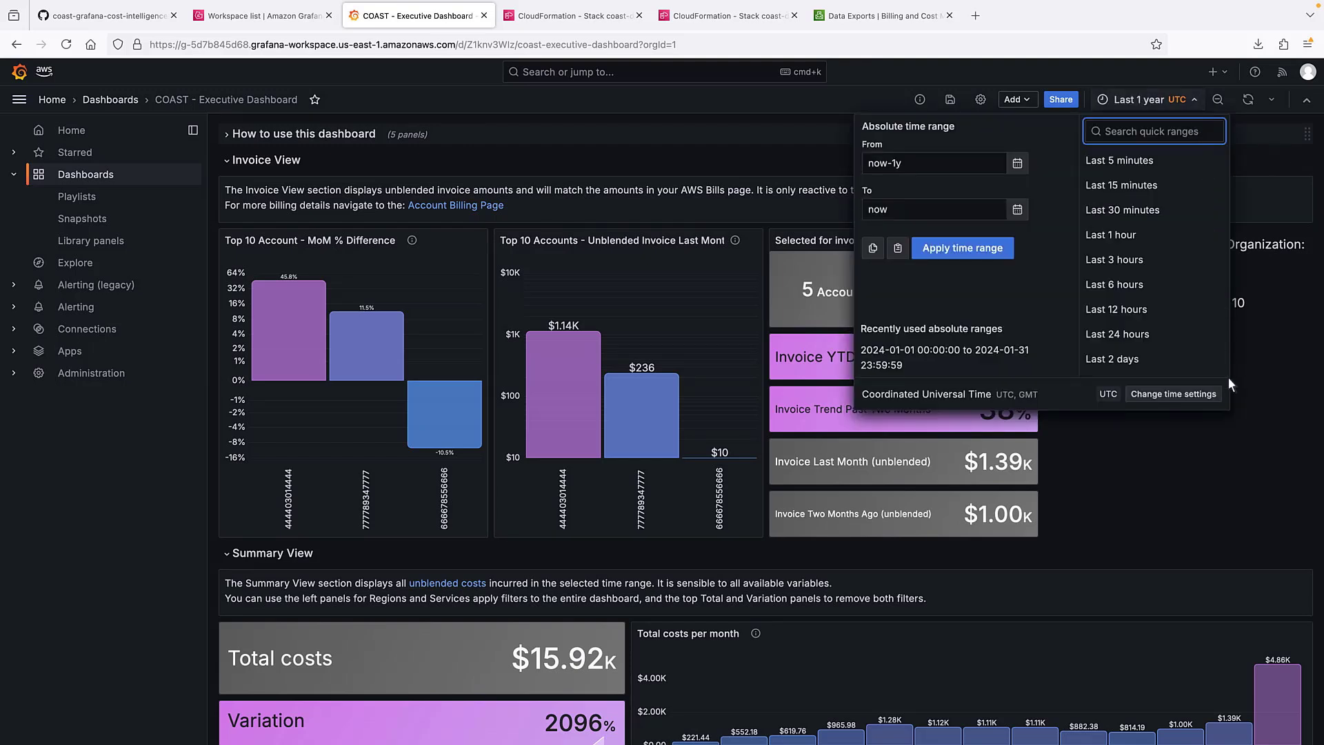
scroll(1220, 358, "down", 2)
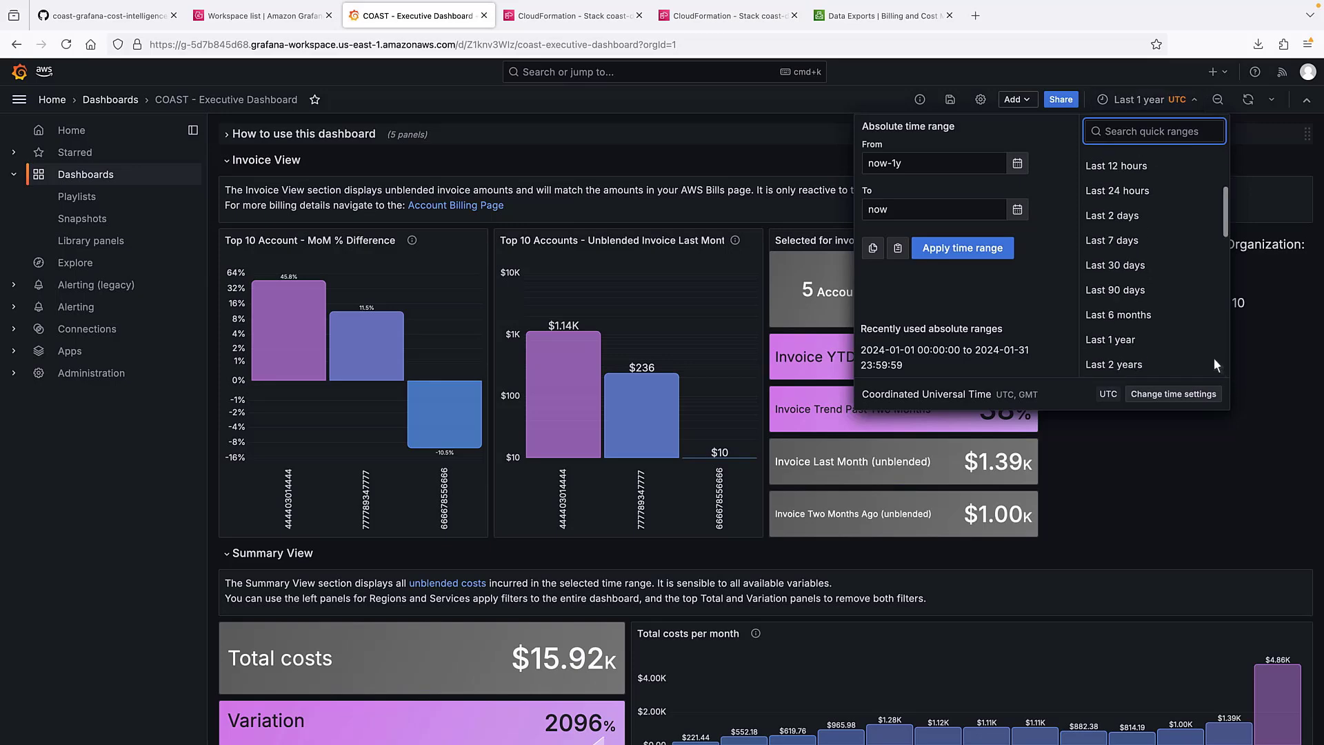
left_click(1140, 267)
scroll(1276, 627, "down", 6)
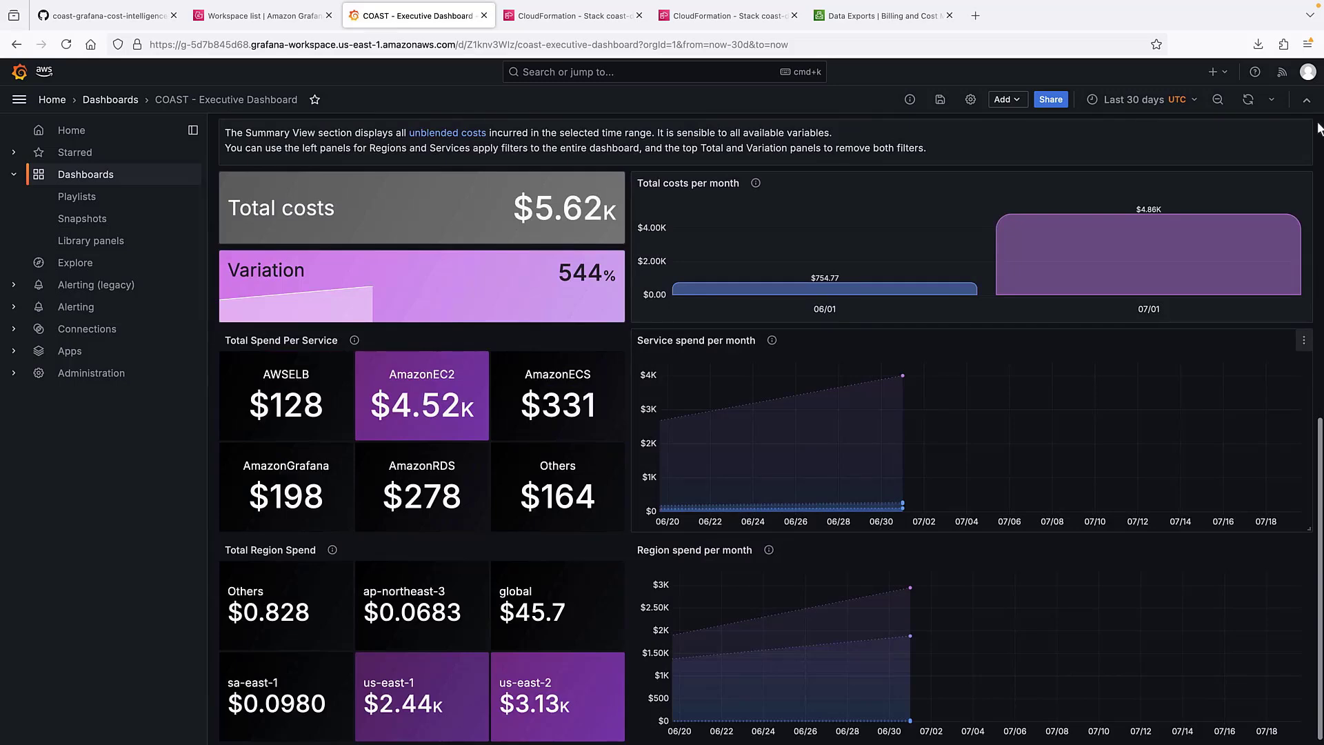
scroll(1319, 131, "up", 5)
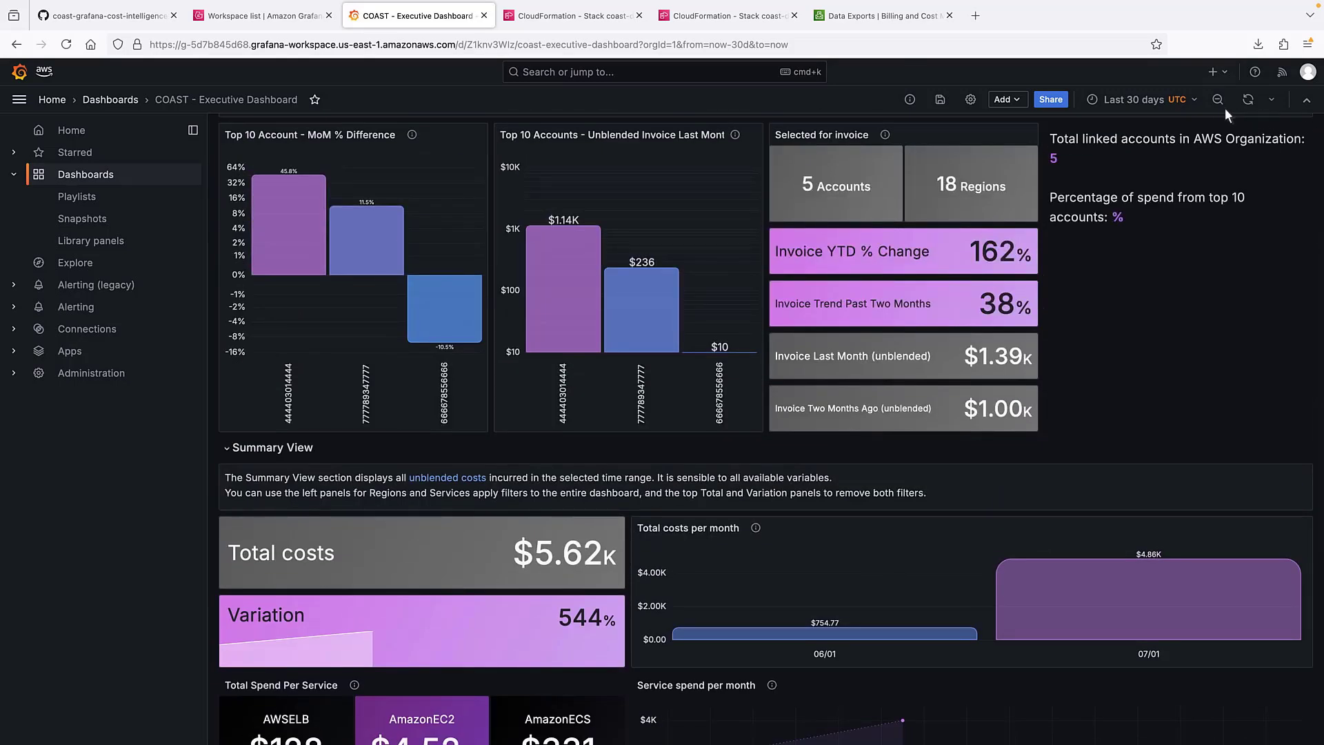
left_click(1193, 102)
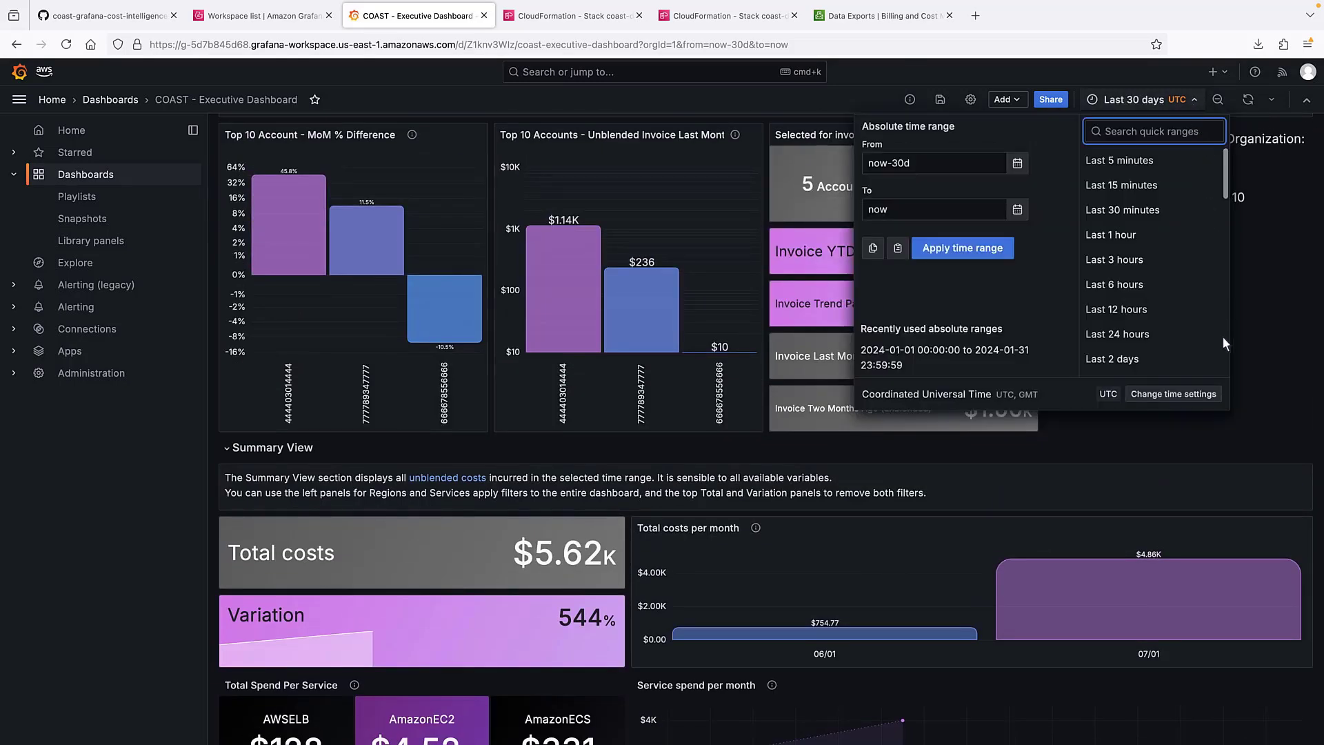
scroll(1152, 276, "down", 3)
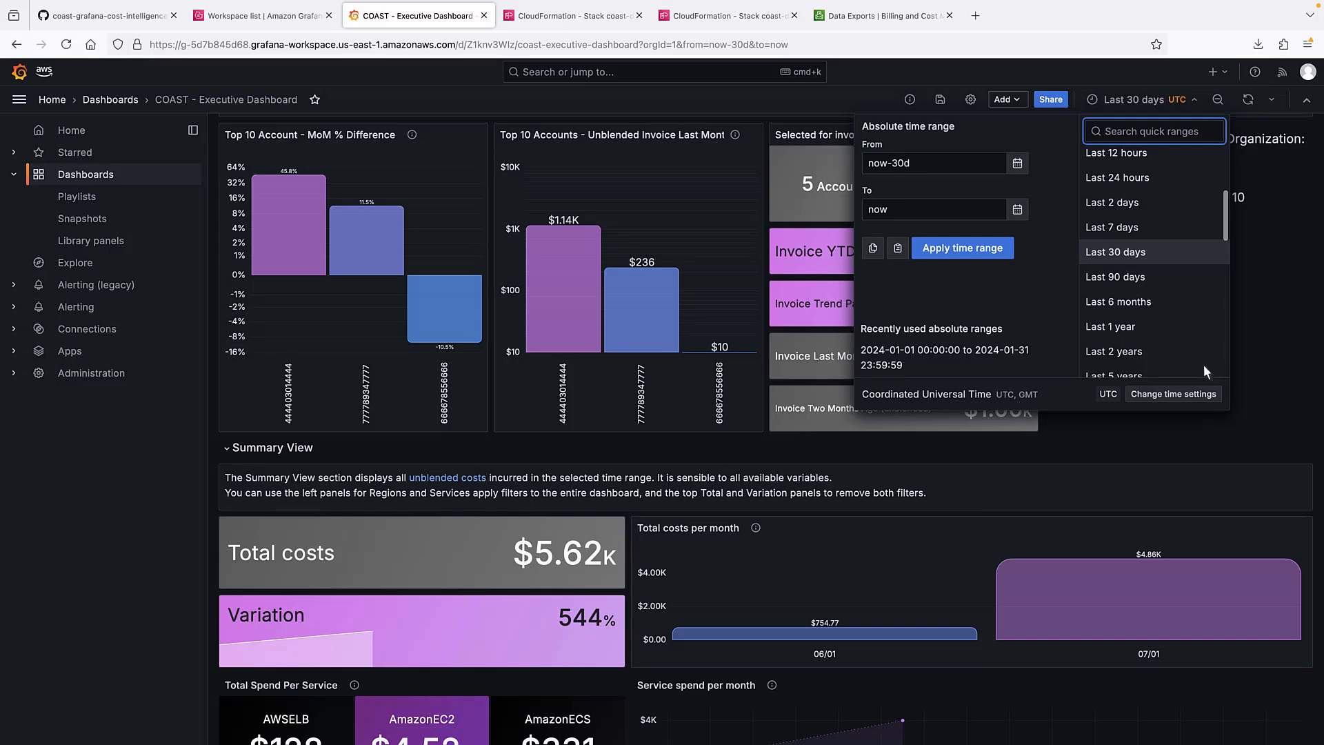
Restore the last 1 year time range and tick all four listed linked accounts
left_click(1134, 331)
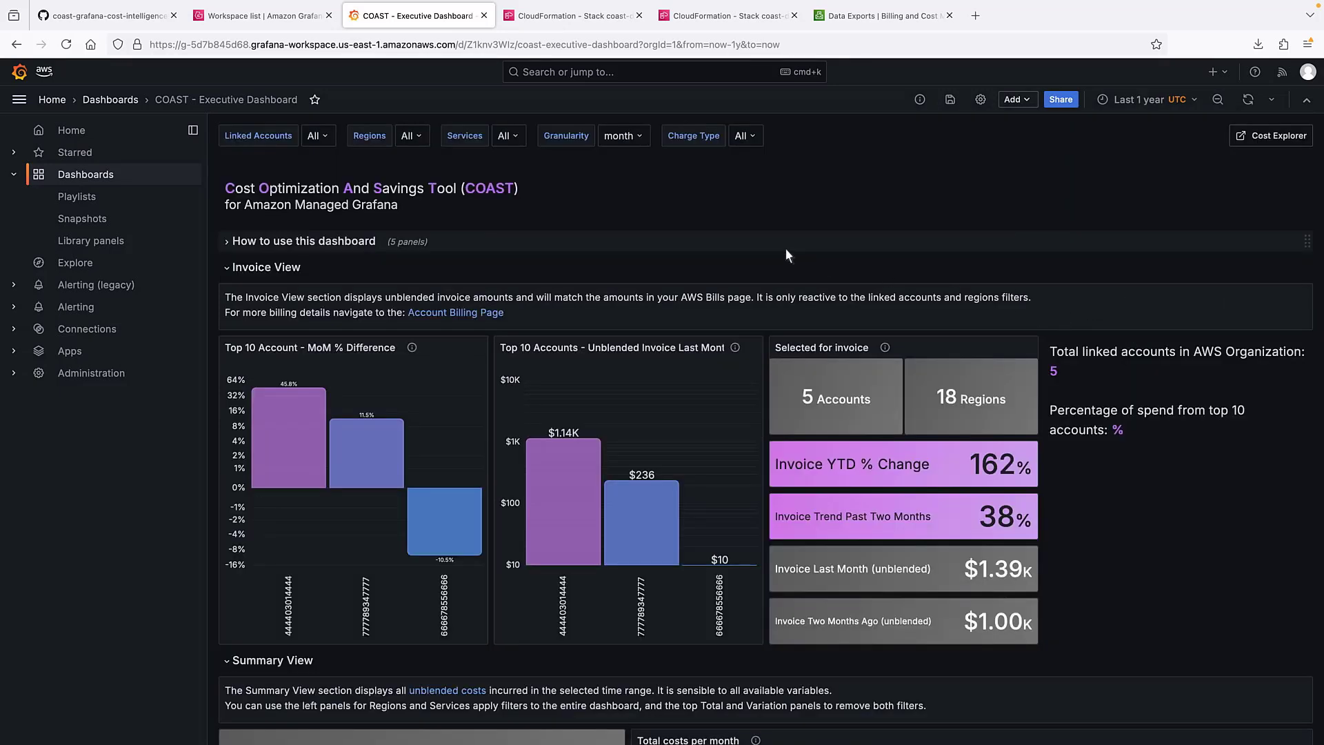
left_click(326, 137)
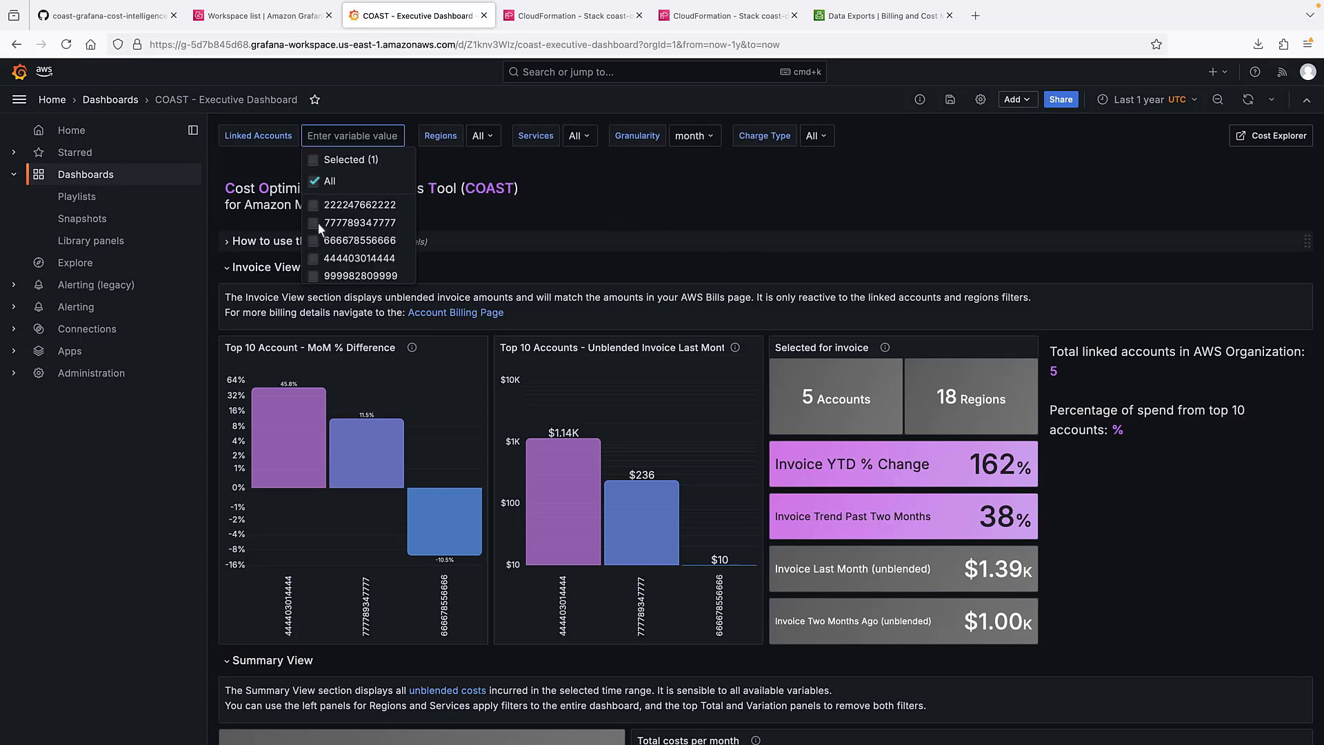
left_click(312, 274)
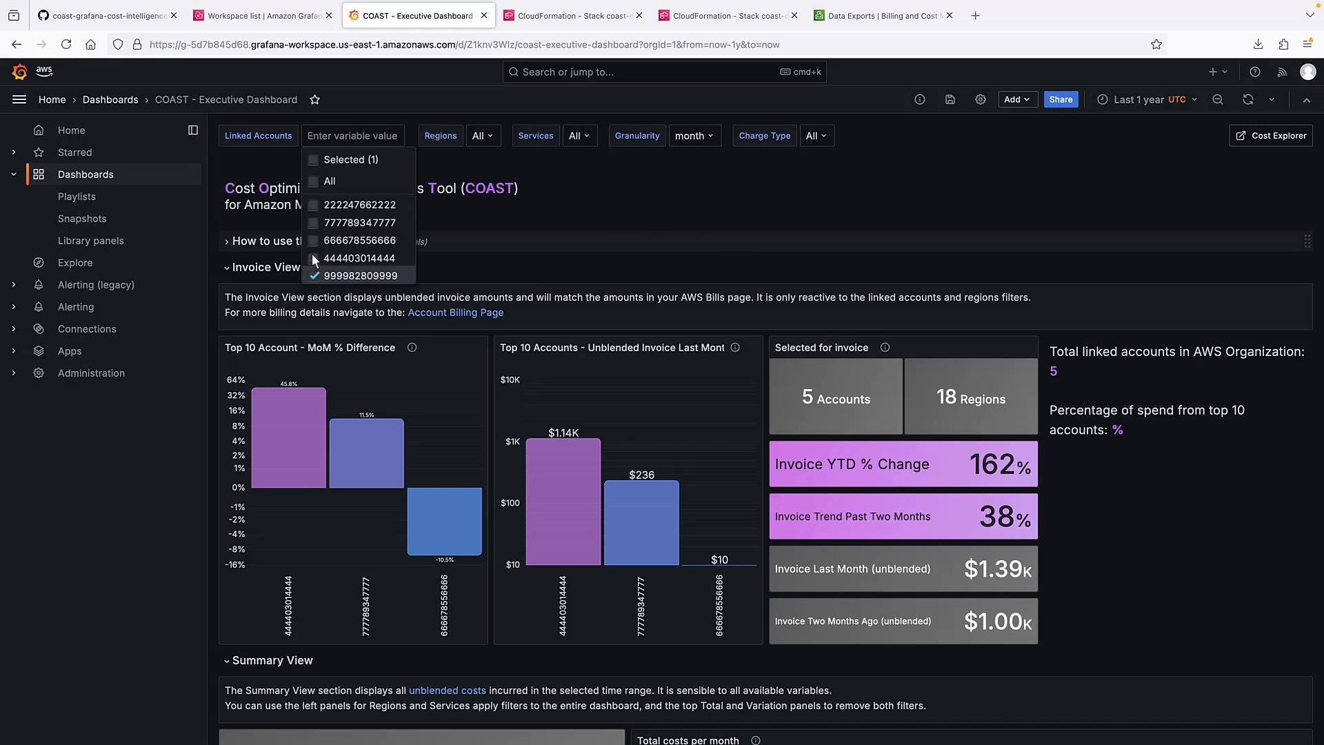
left_click(312, 243)
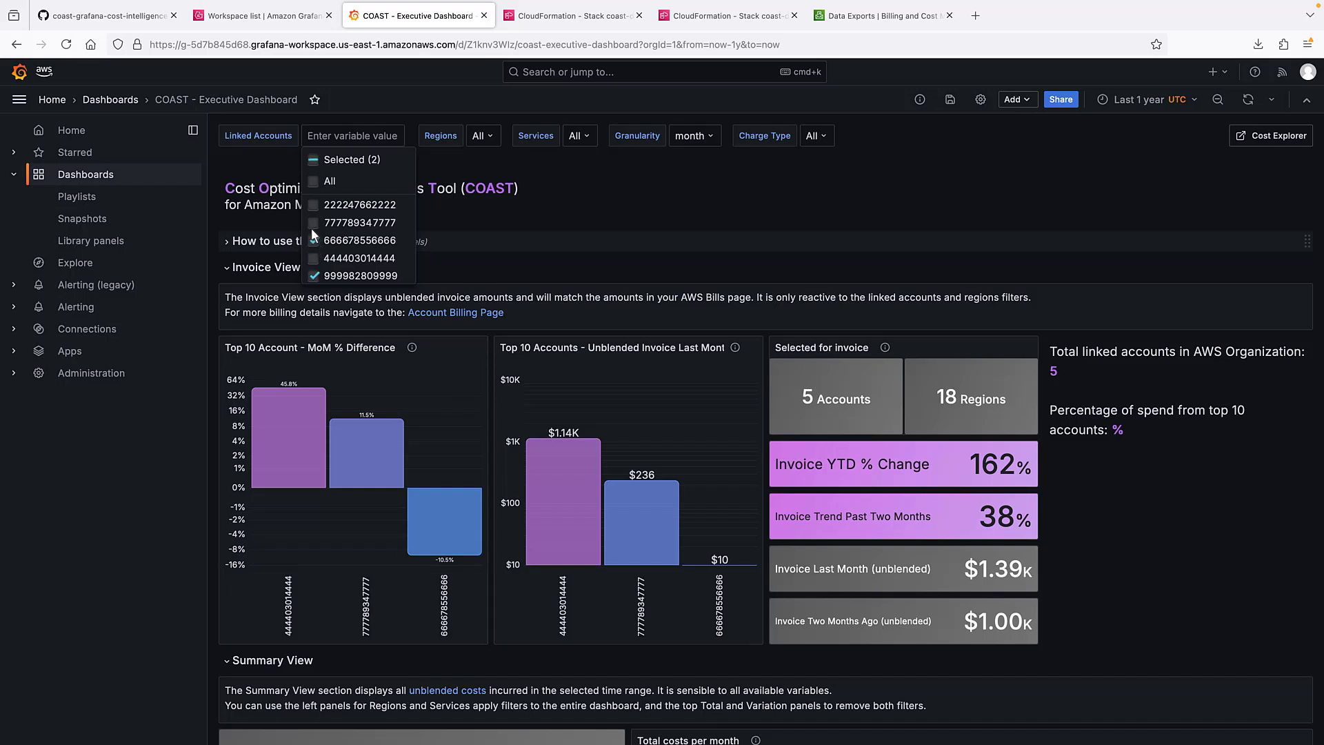
left_click(313, 224)
left_click(312, 206)
key("Escape")
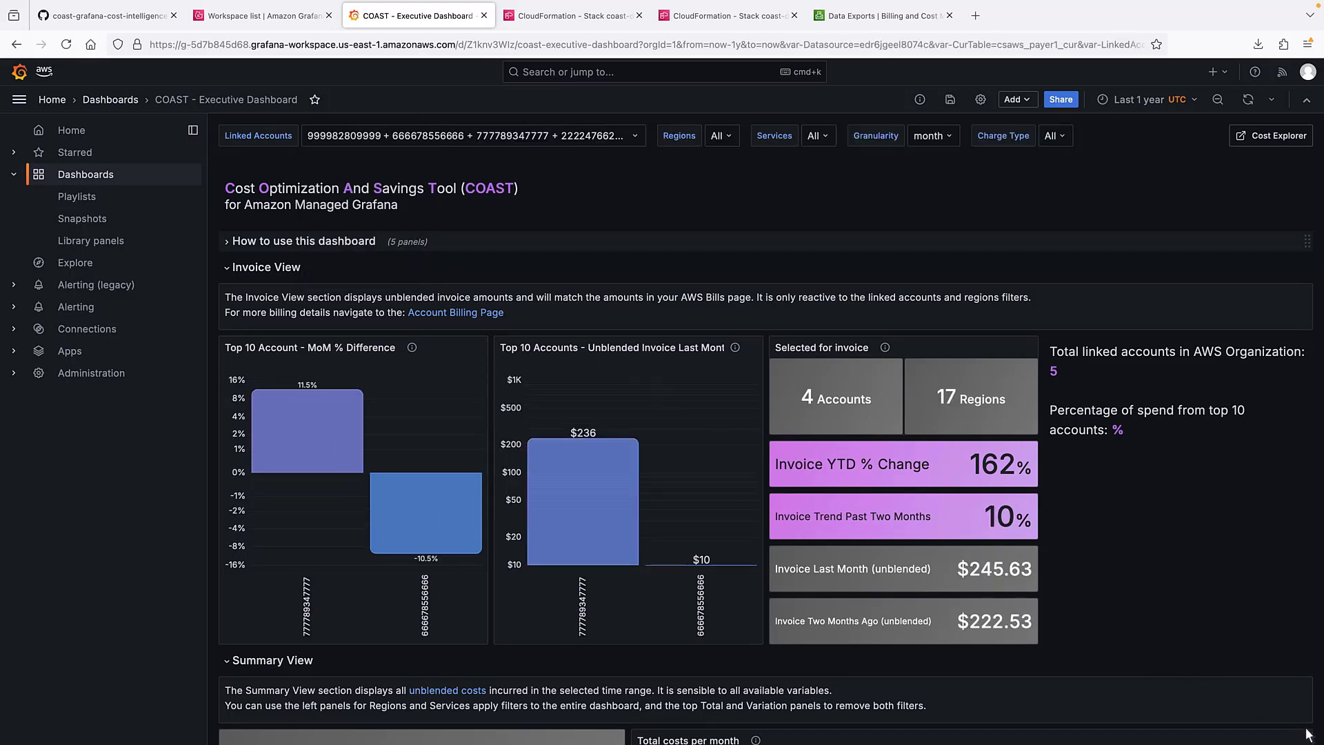
scroll(1312, 737, "down", 5)
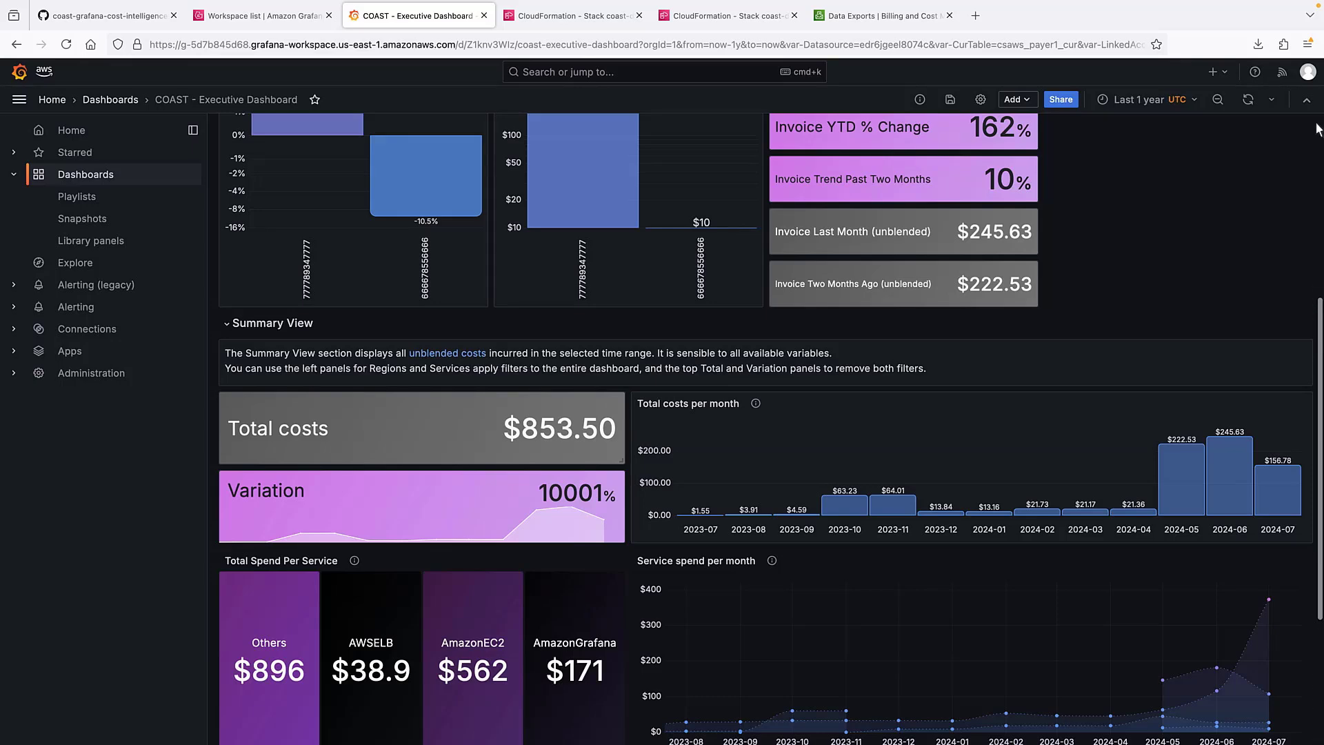
scroll(1316, 128, "up", 5)
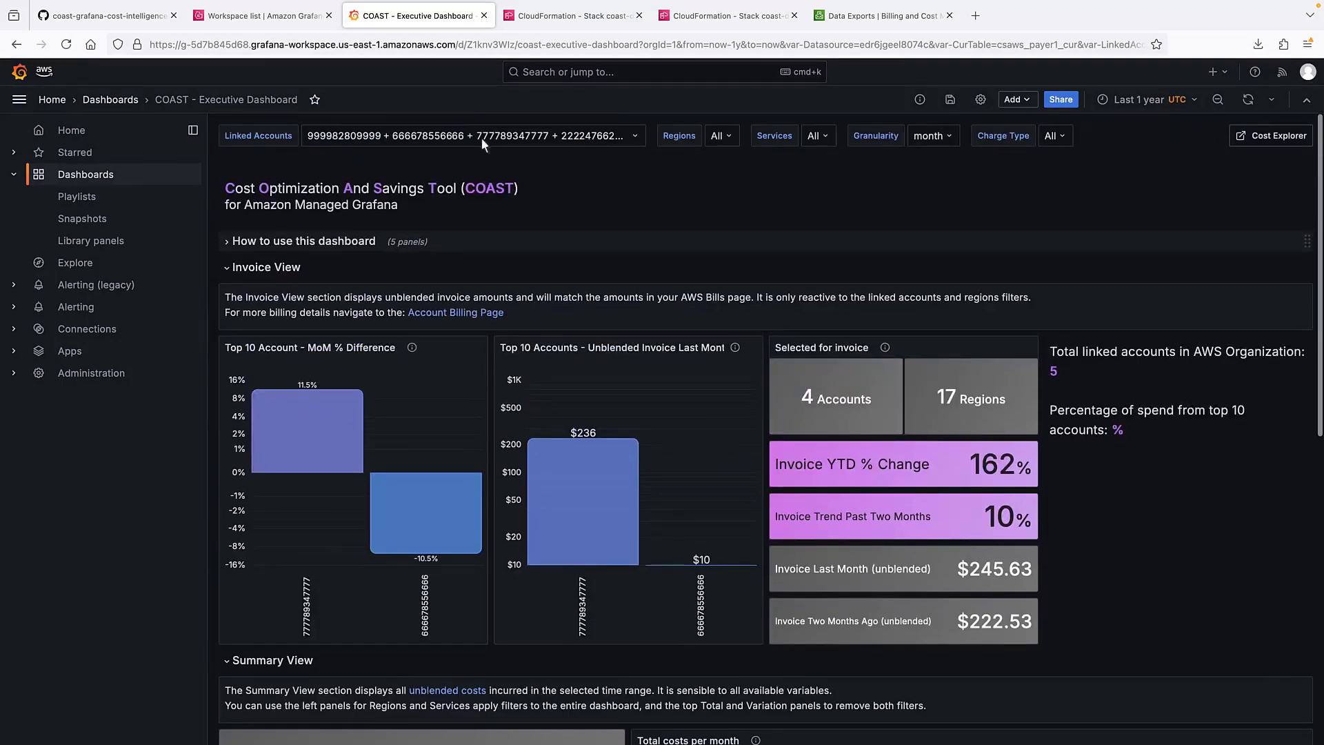
Reset Linked Accounts to All, then pick one single account and apply it
left_click(258, 143)
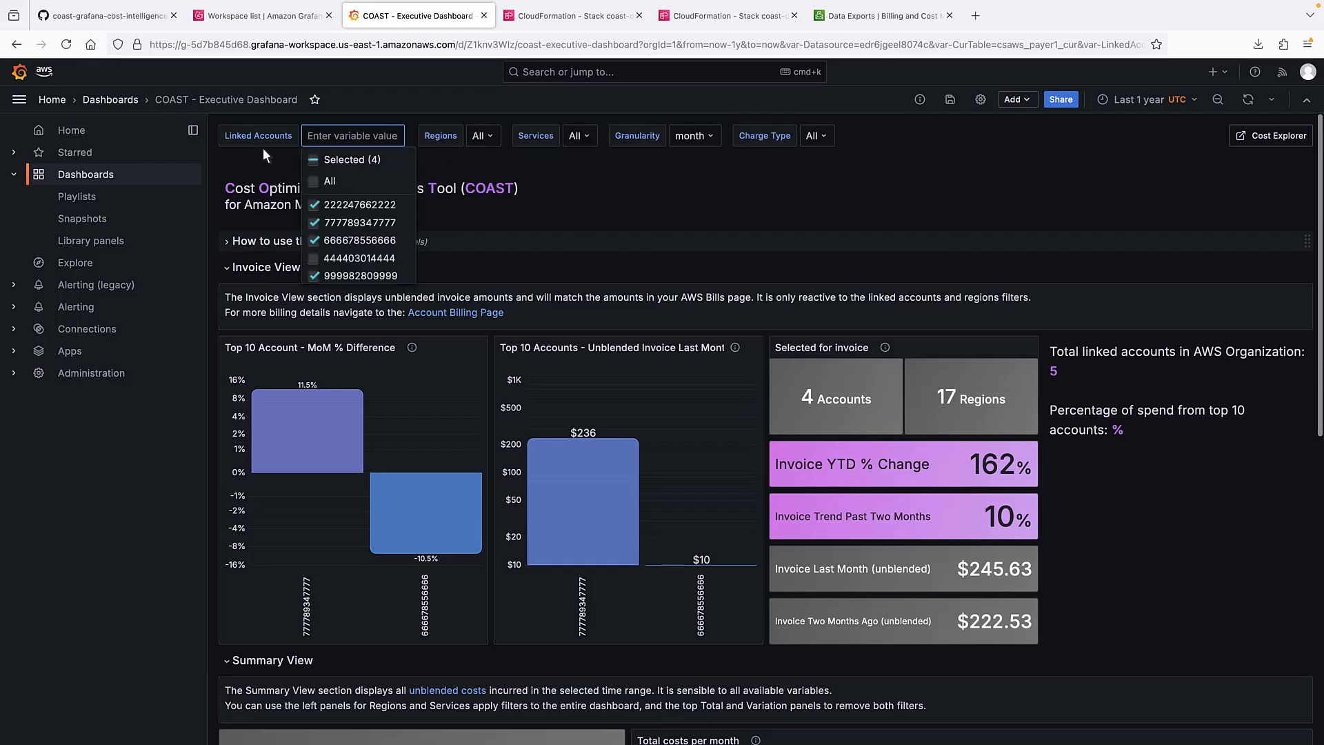
left_click(309, 184)
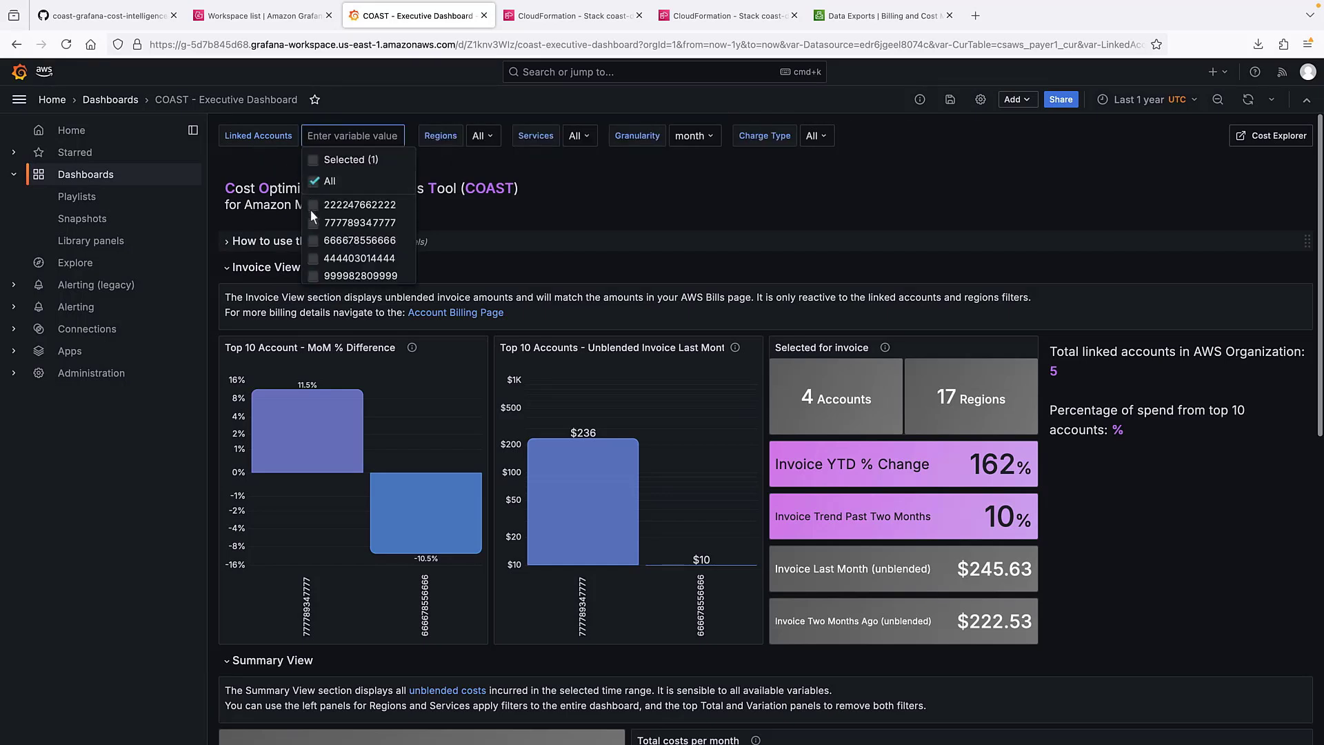
left_click(309, 258)
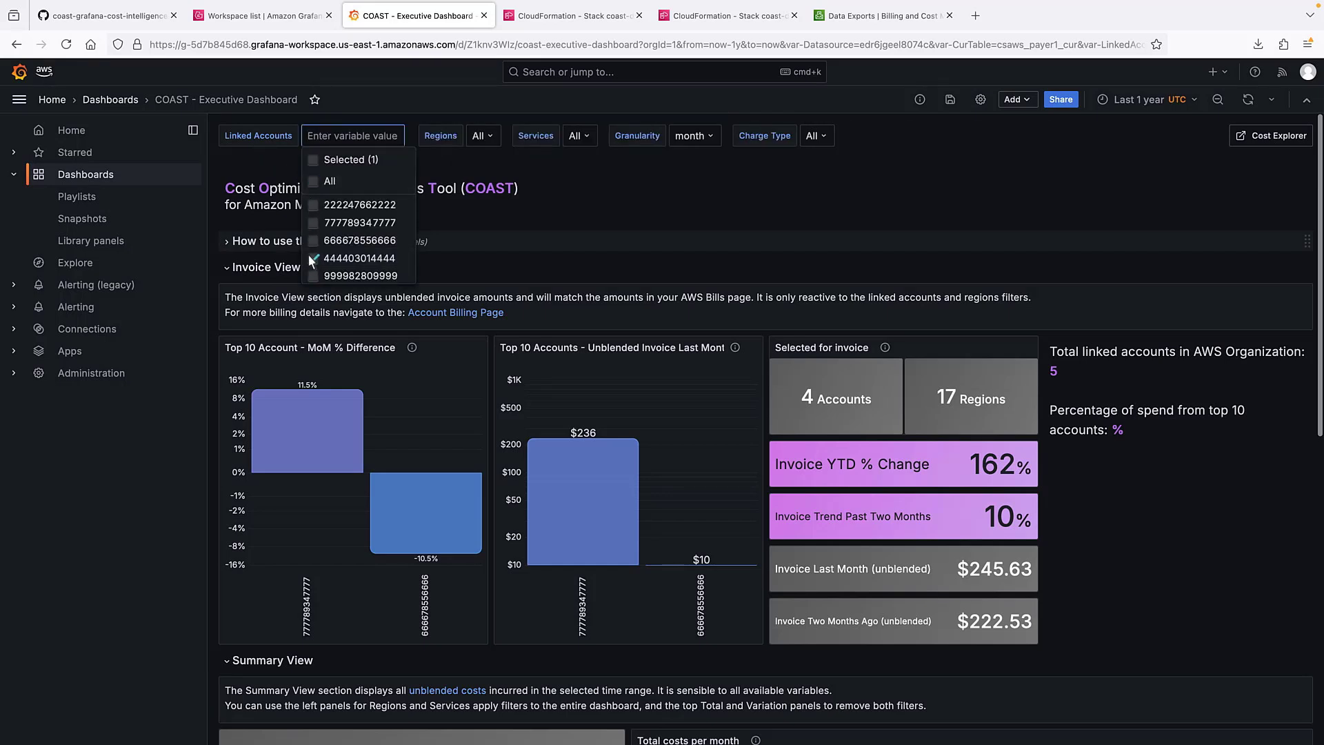
left_click(251, 139)
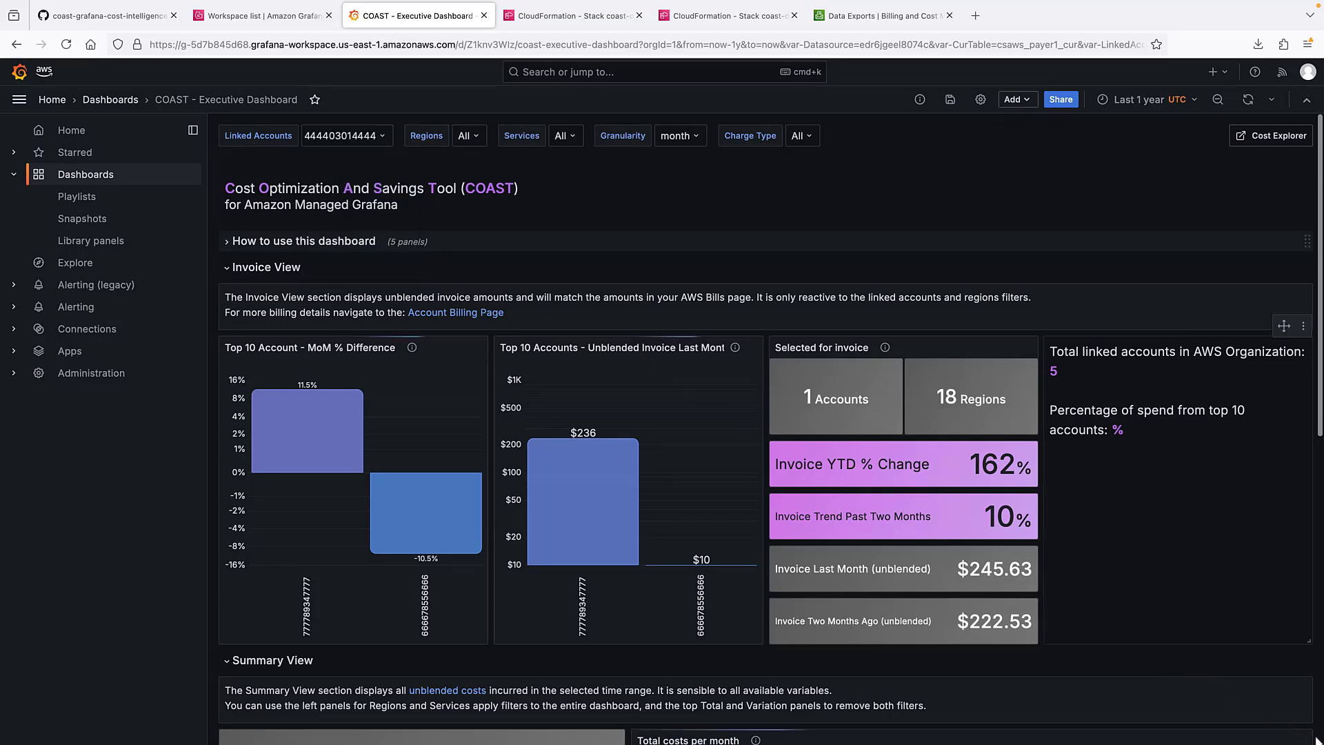
scroll(1263, 706, "down", 8)
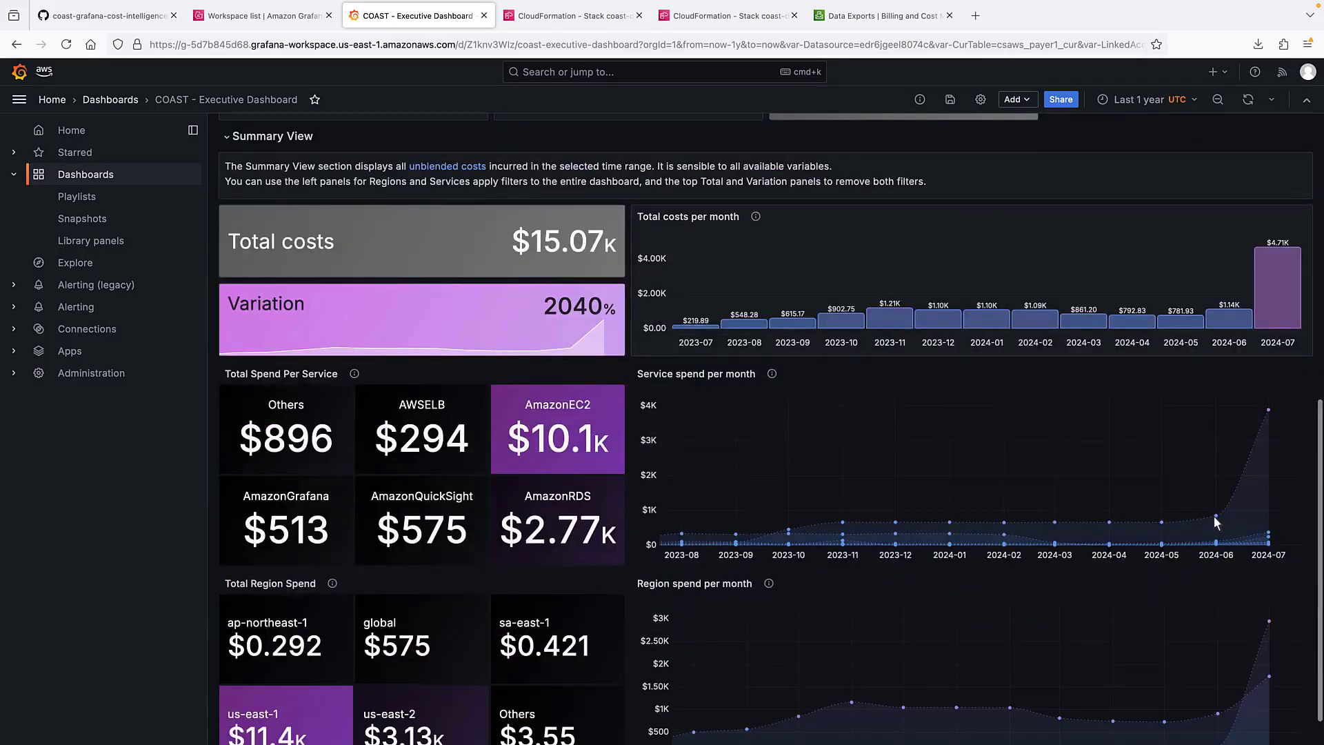
mouse_move(1216, 516)
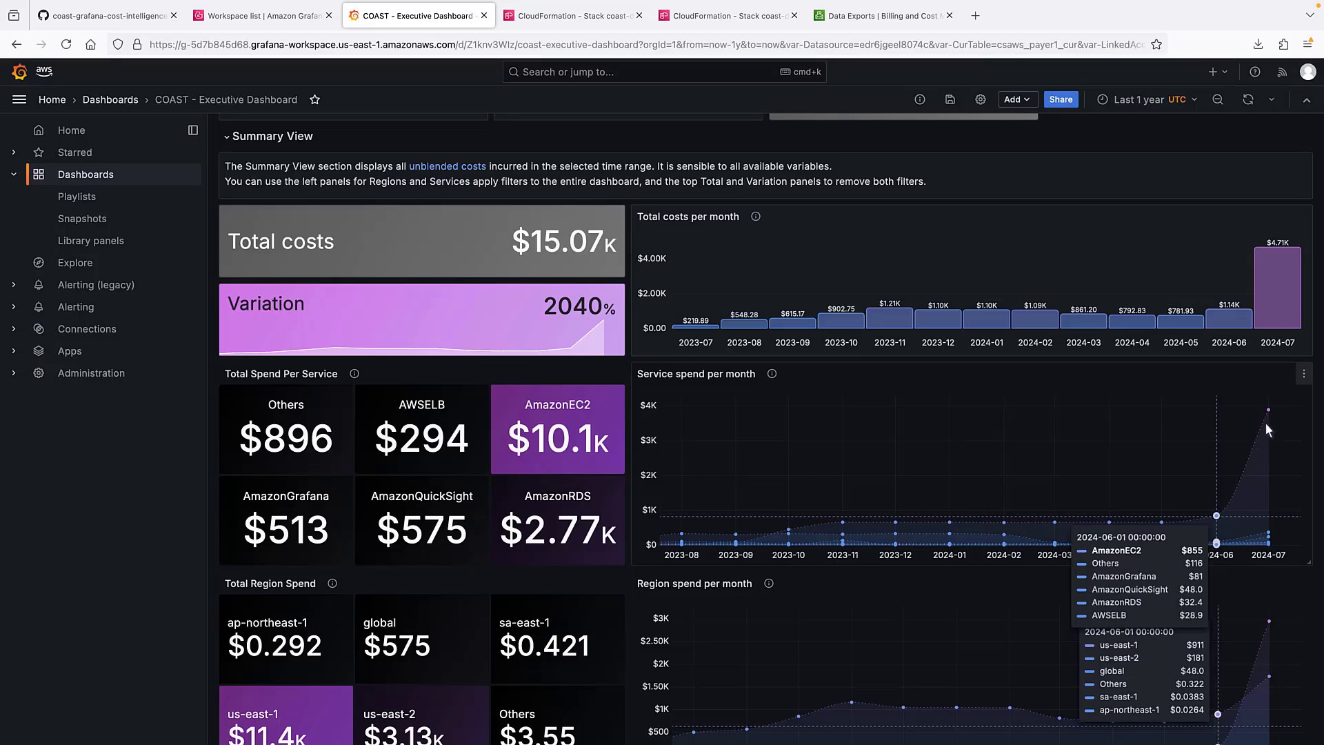
mouse_move(1270, 410)
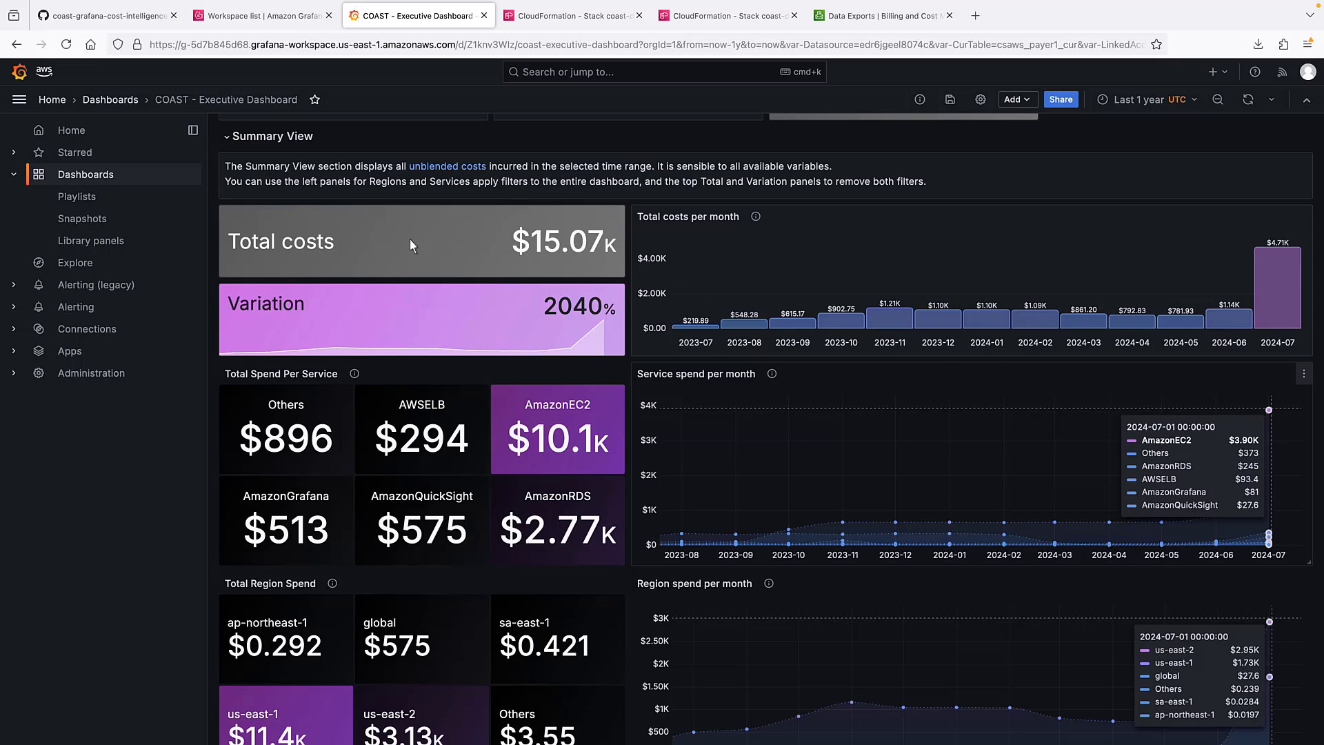
Upload auto_scaling_dashboard.json into a new dashboard import form
left_click(127, 182)
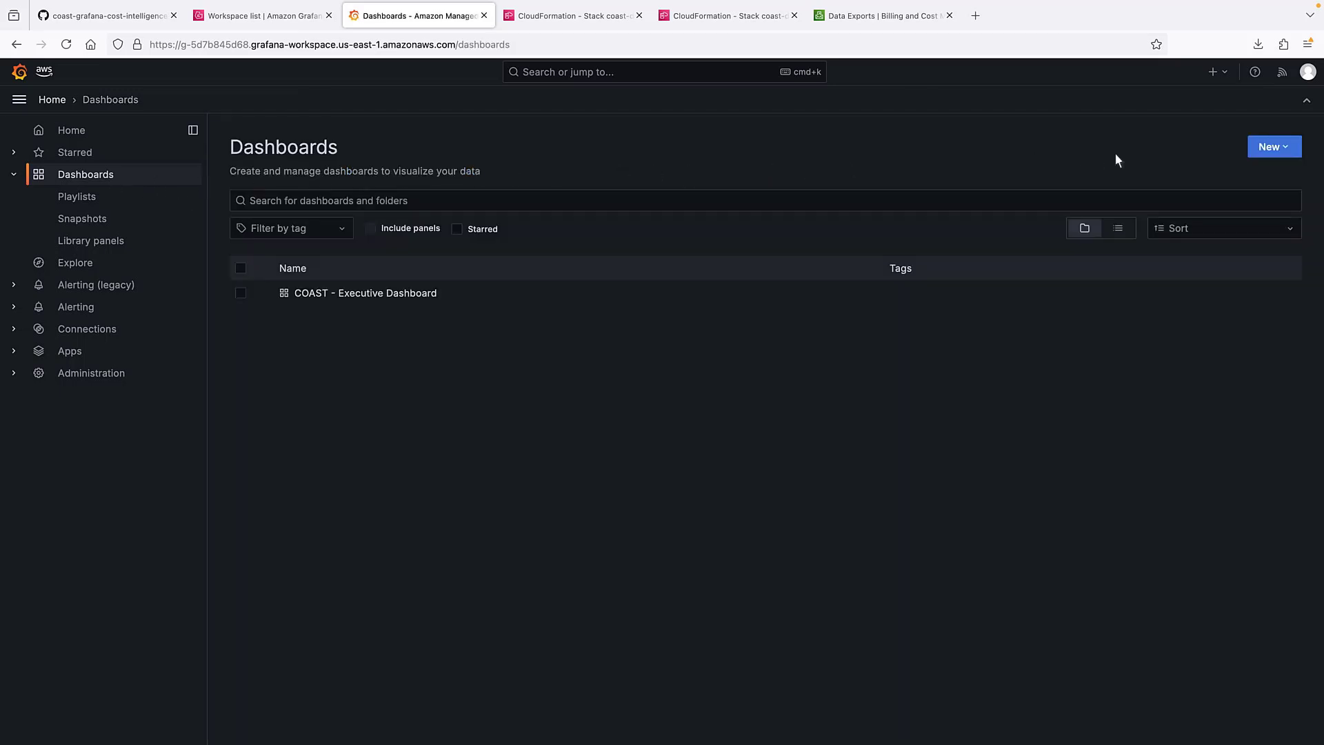
left_click(1288, 149)
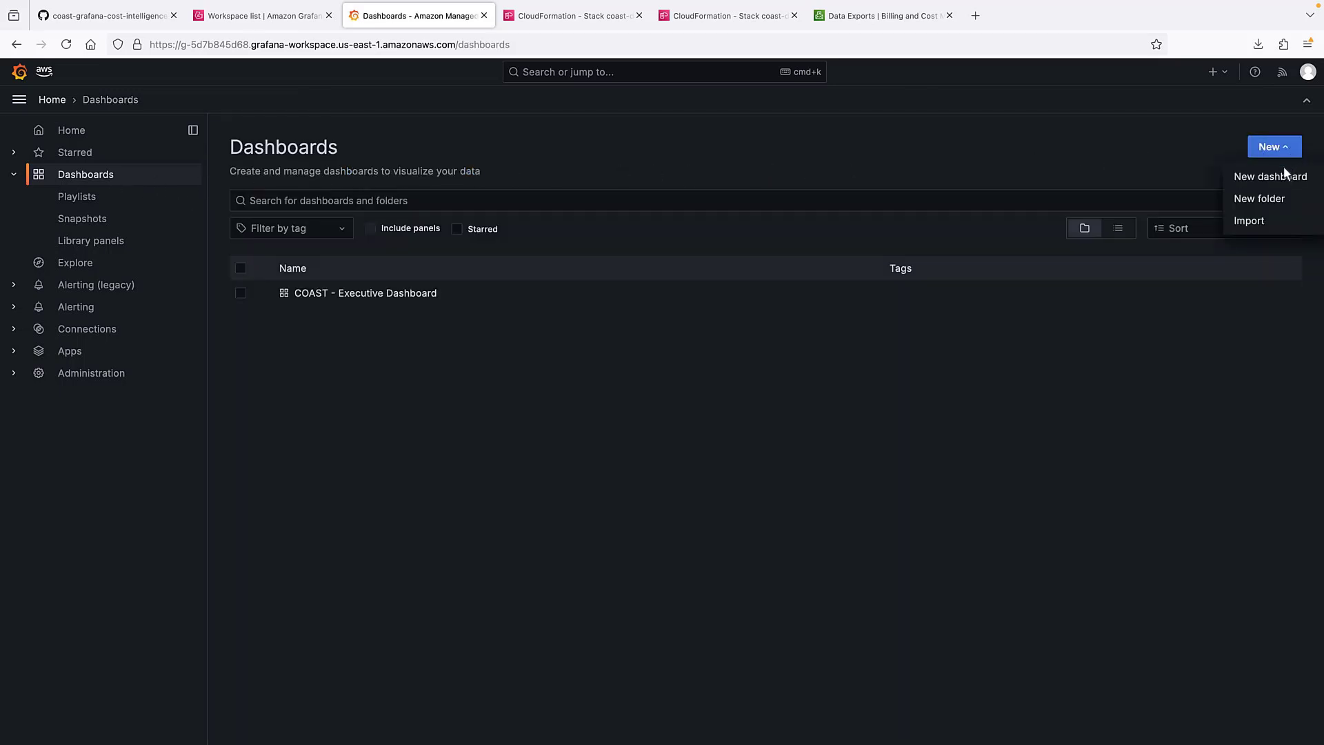
left_click(1249, 221)
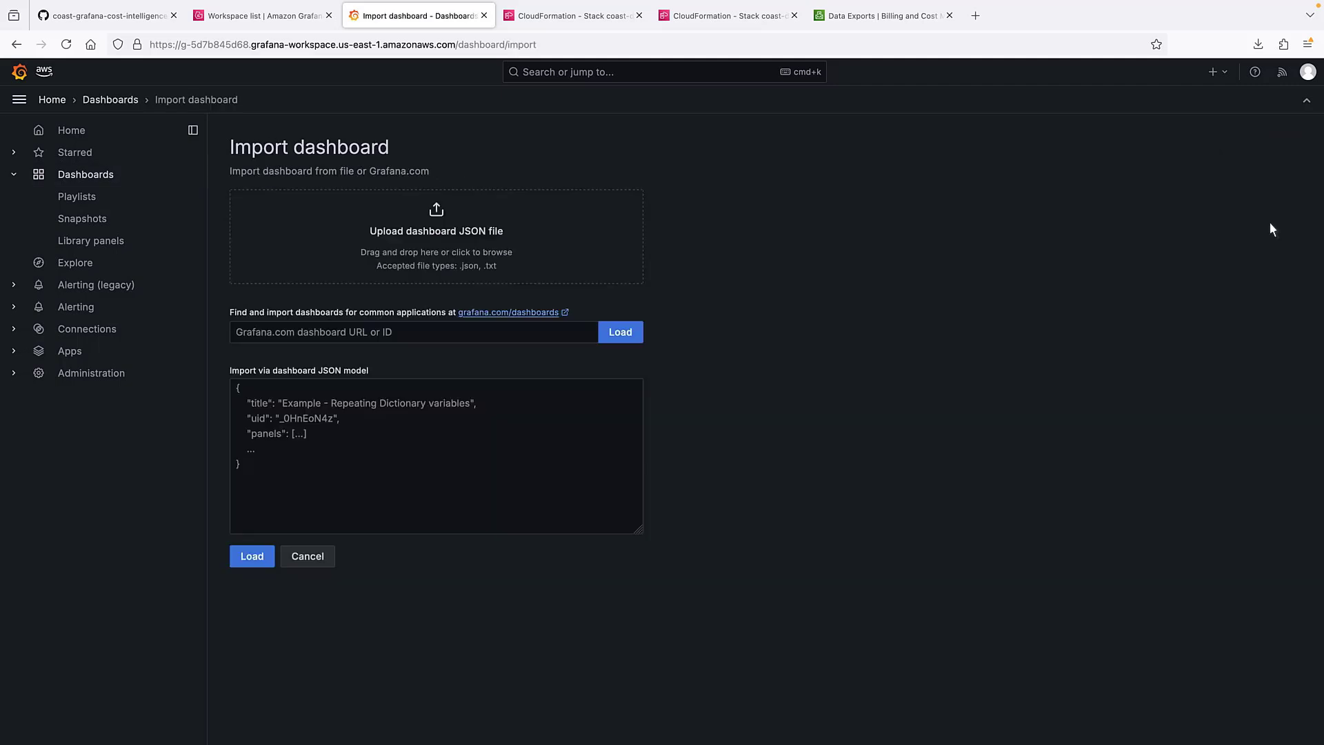
left_click(439, 215)
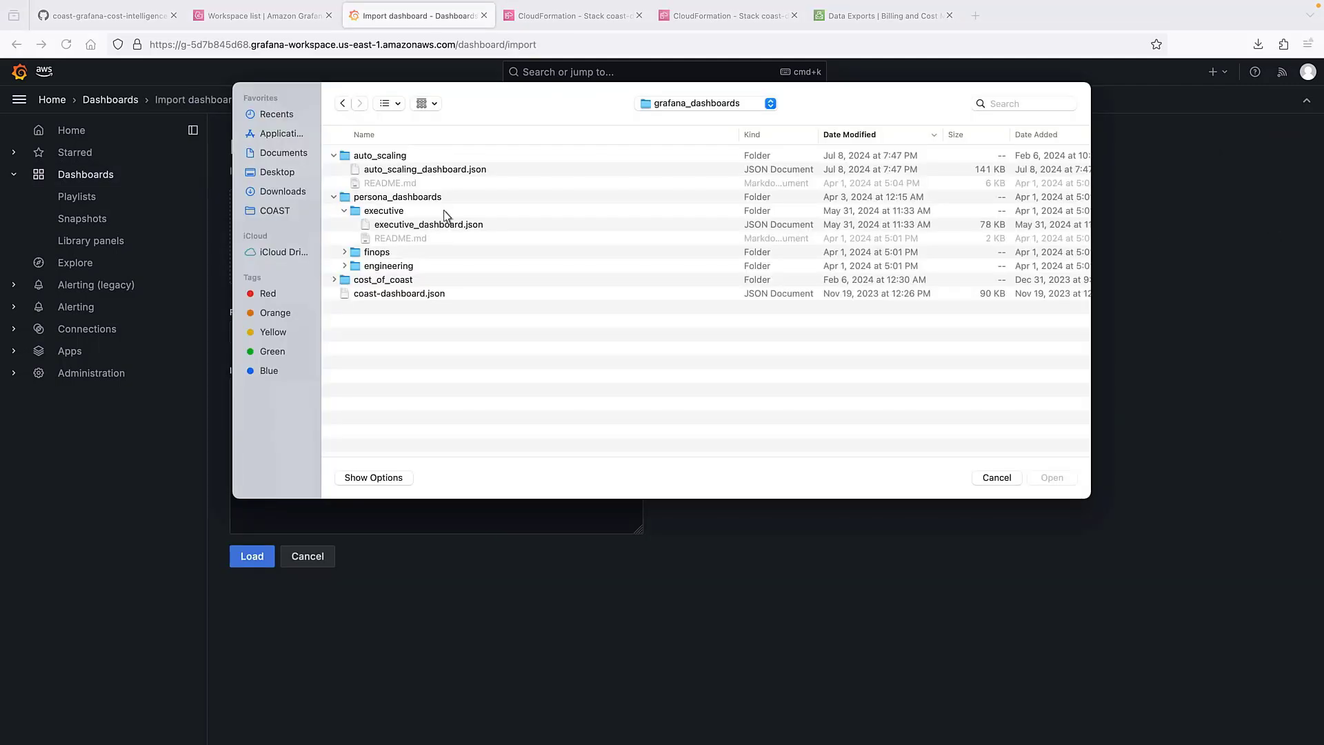
left_click(482, 172)
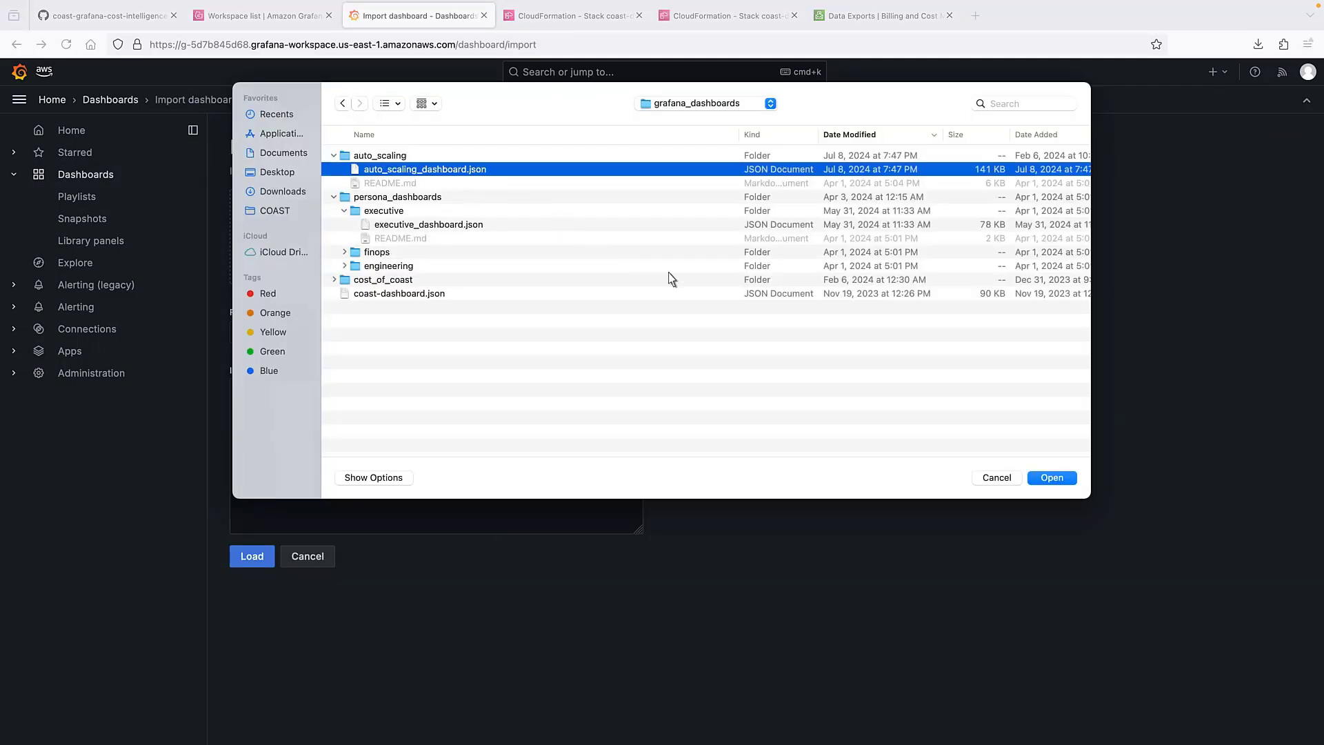
left_click(1053, 480)
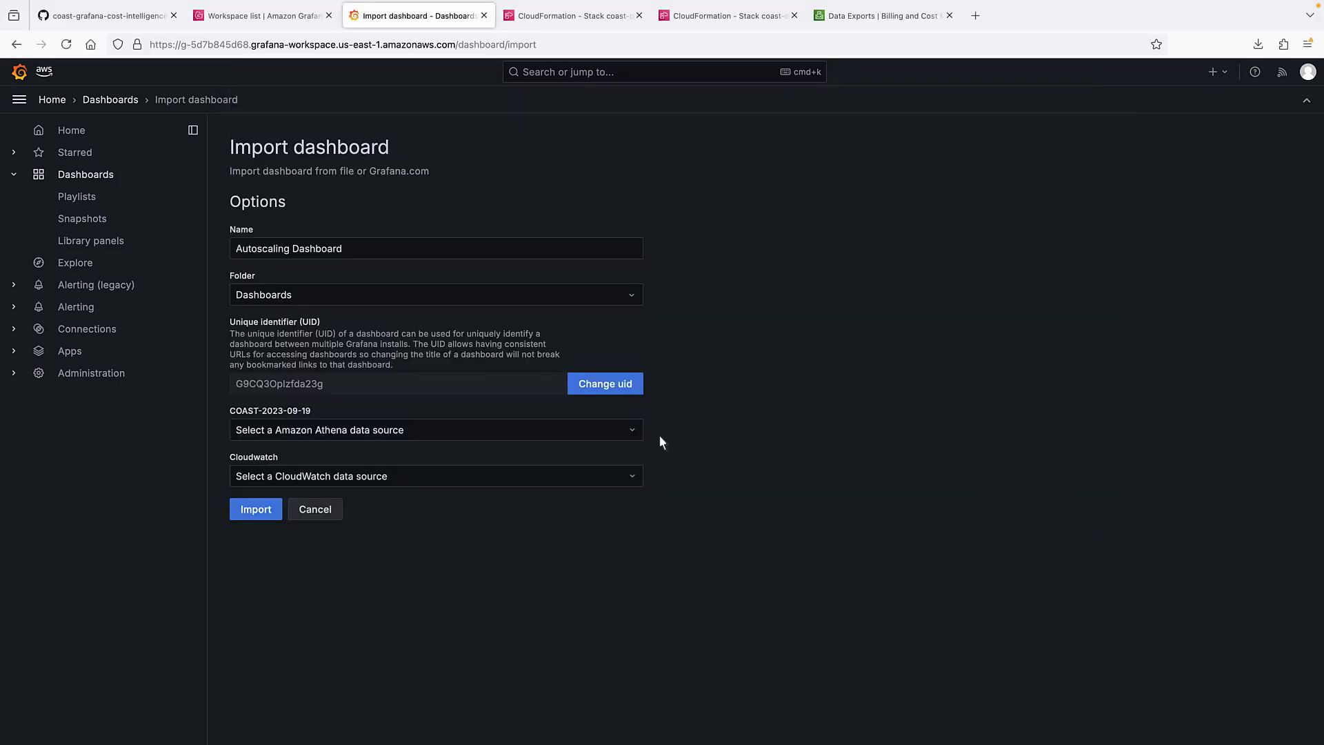
Choose COAST-2023-09-19 as the Athena source and Cloudwatch as the CloudWatch source
left_click(629, 431)
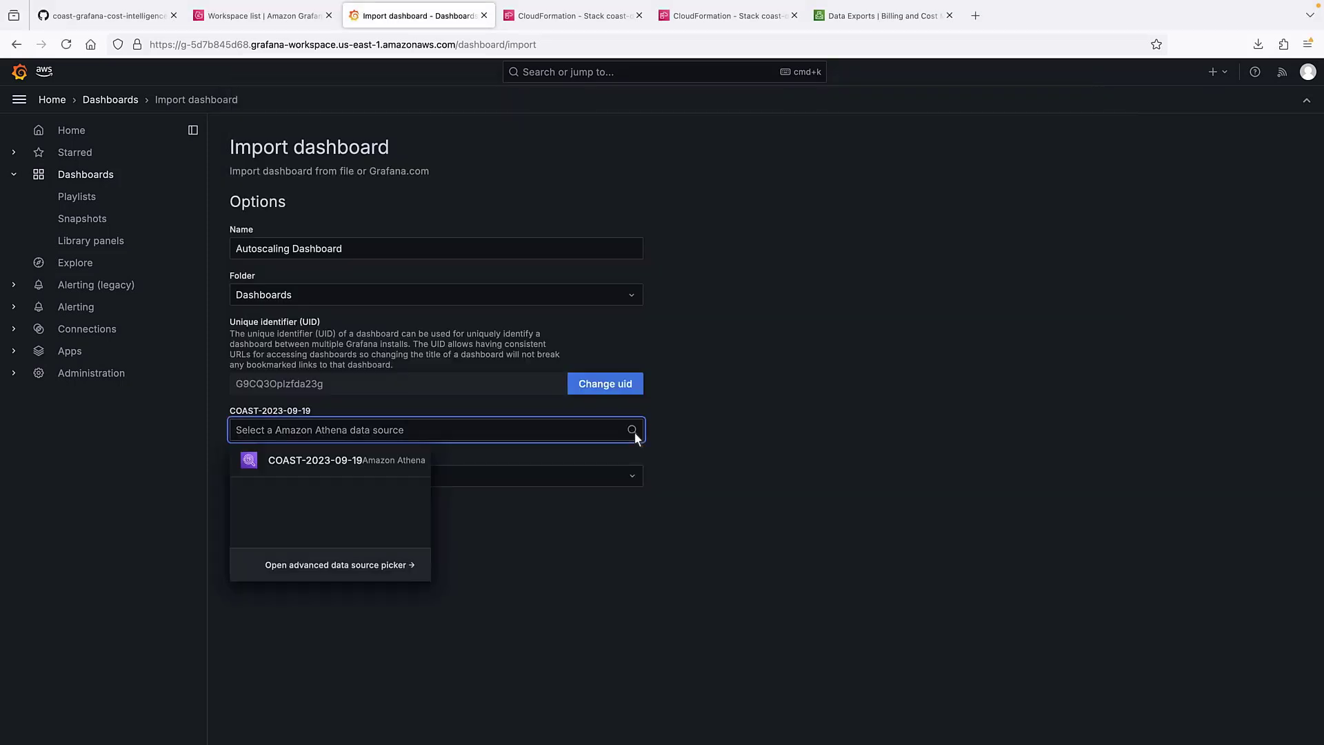
left_click(251, 464)
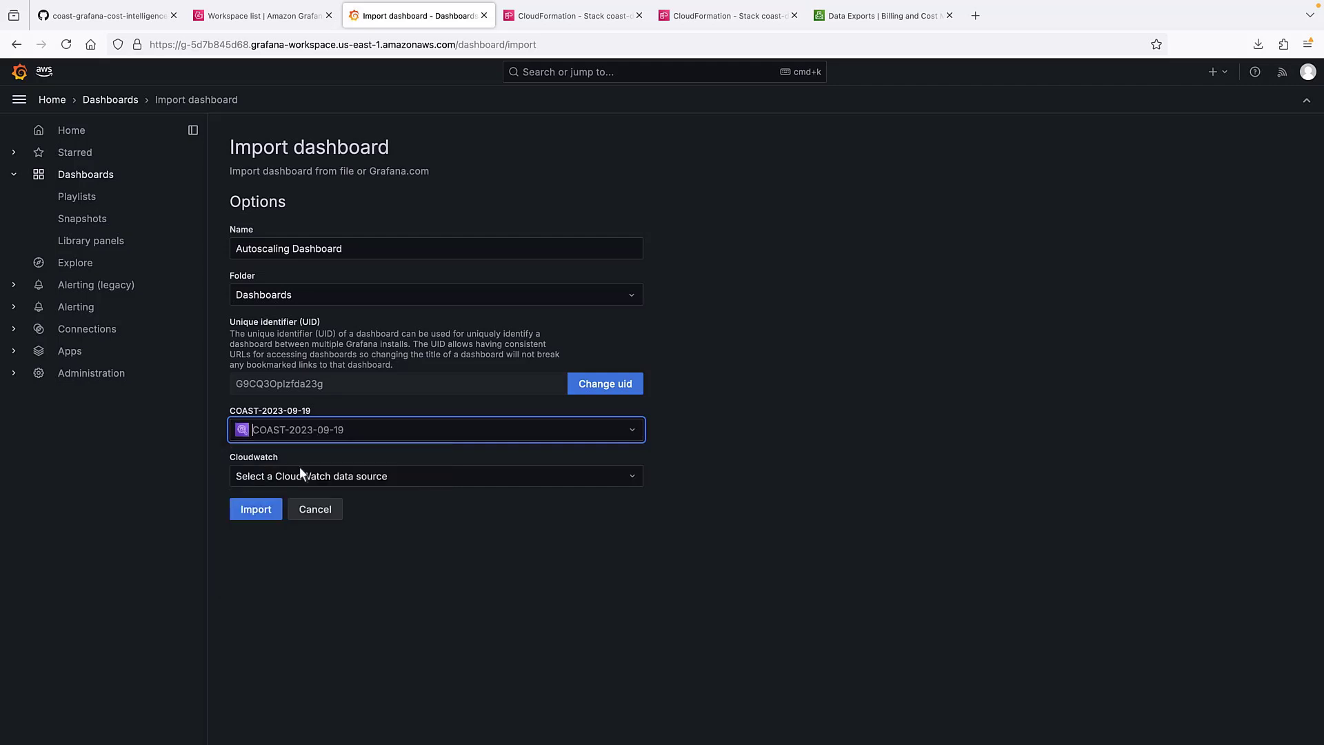
left_click(631, 477)
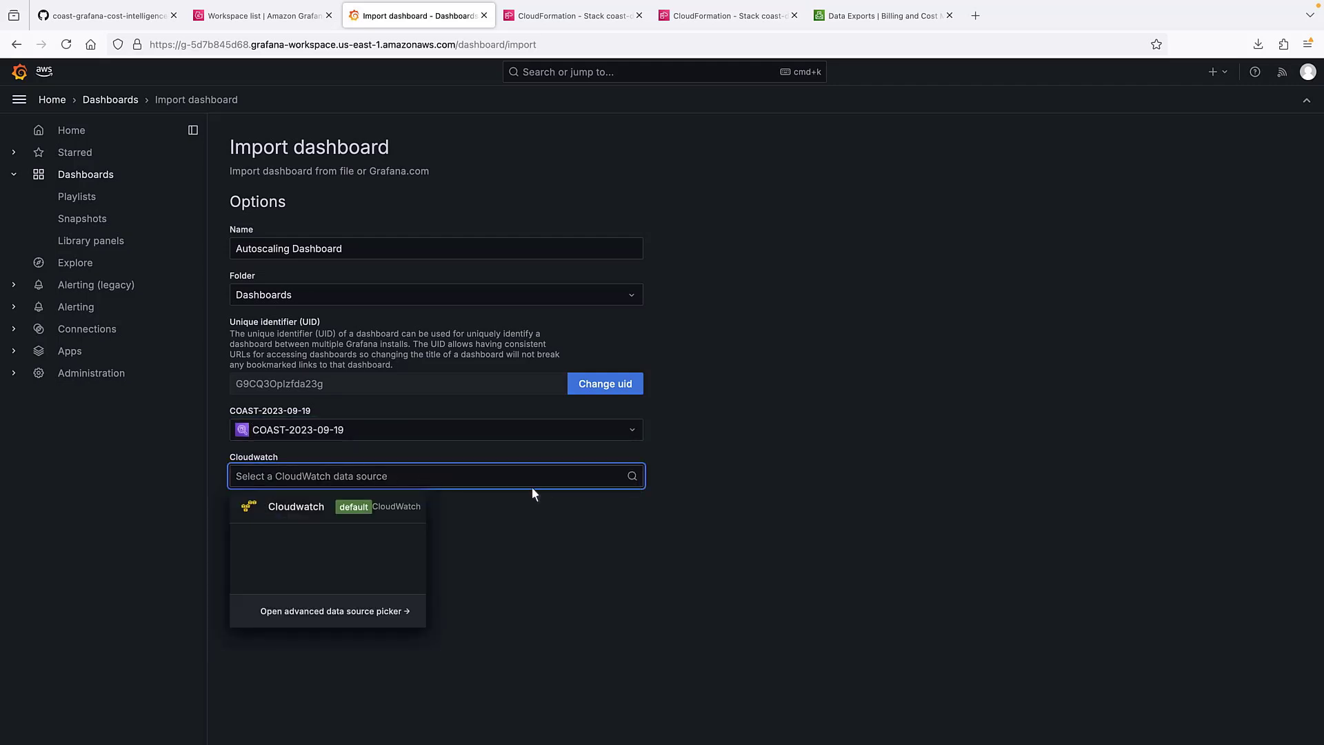
left_click(320, 507)
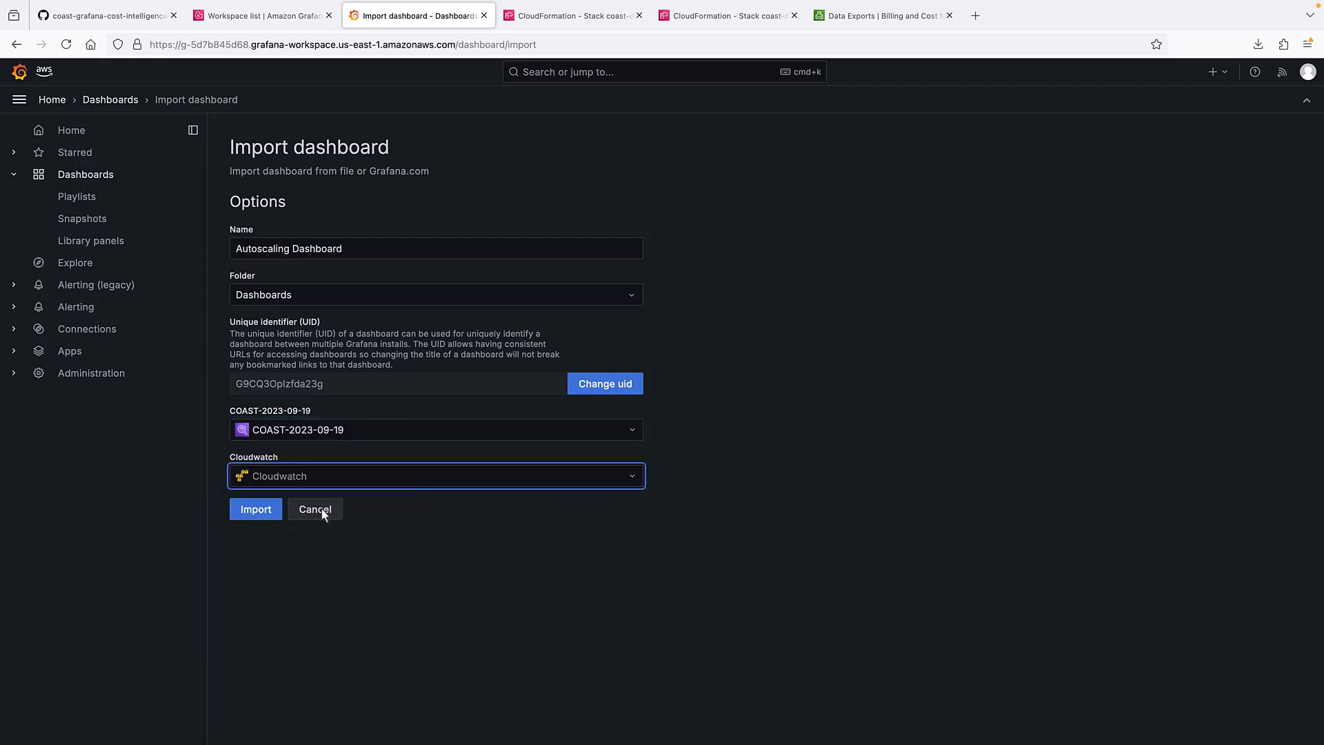
Import the Autoscaling Dashboard and collapse its Instructions row
left_click(257, 512)
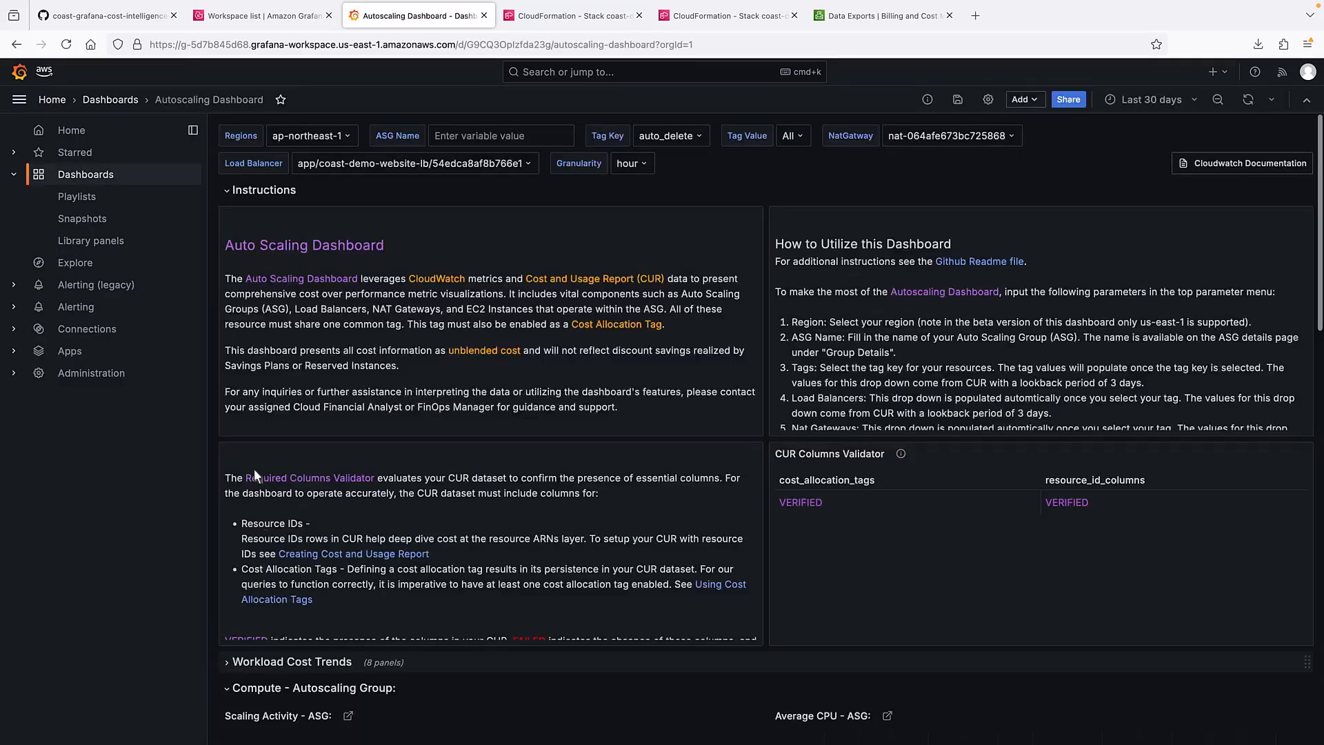
left_click(226, 191)
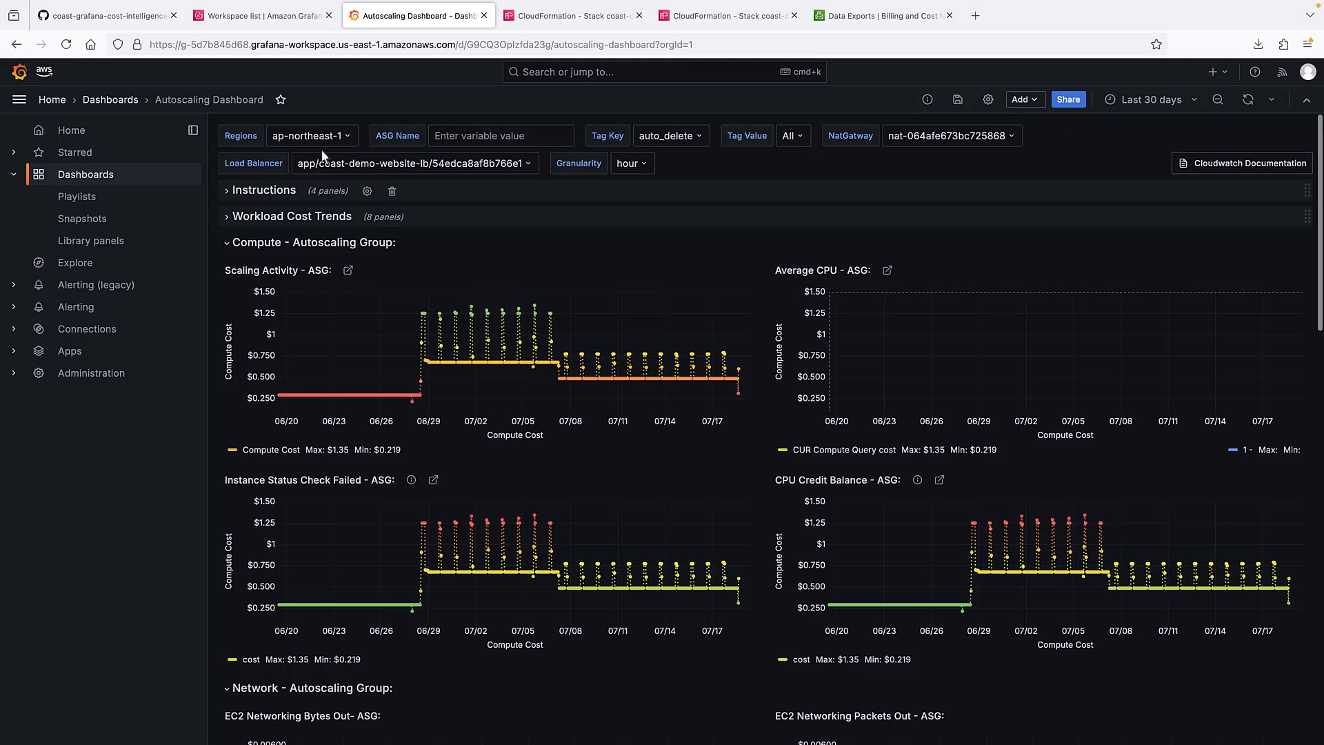
Filter the dashboard to region us-east-1 and the coast-demo-website autoscaling group
left_click(347, 138)
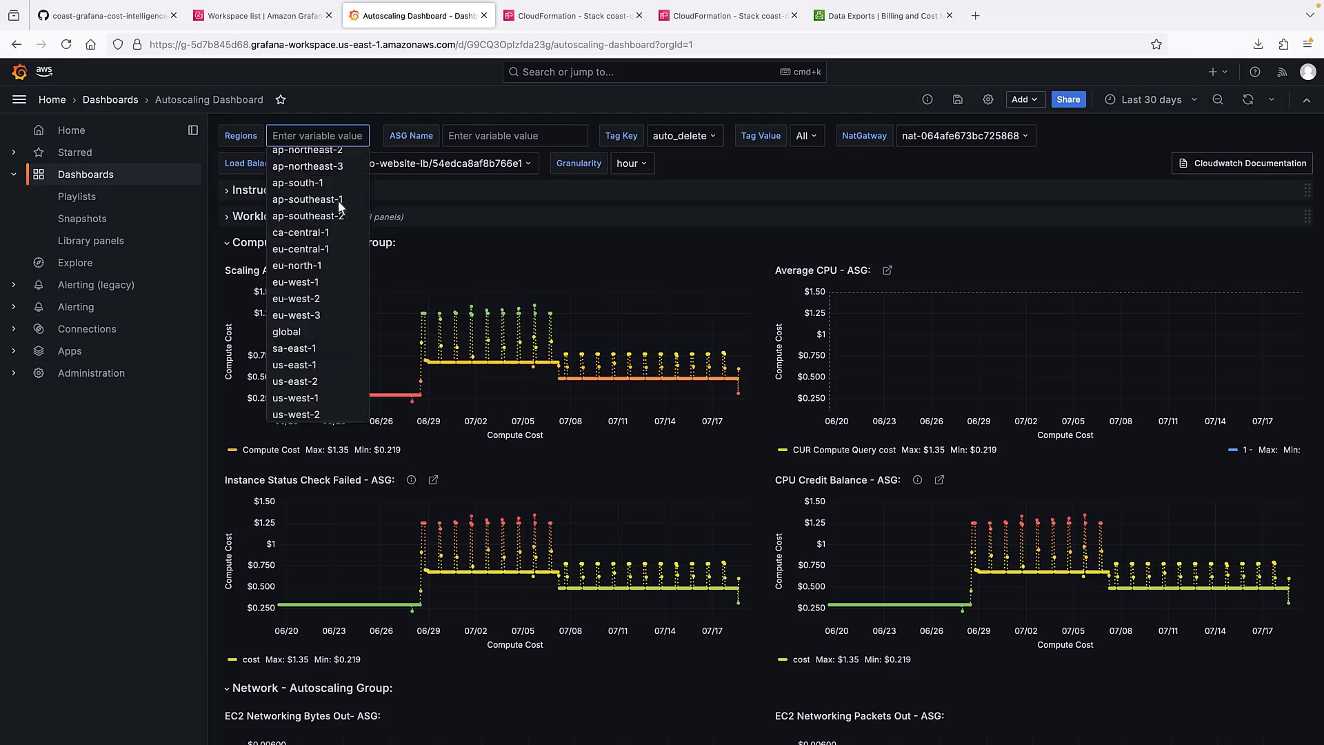
left_click(295, 365)
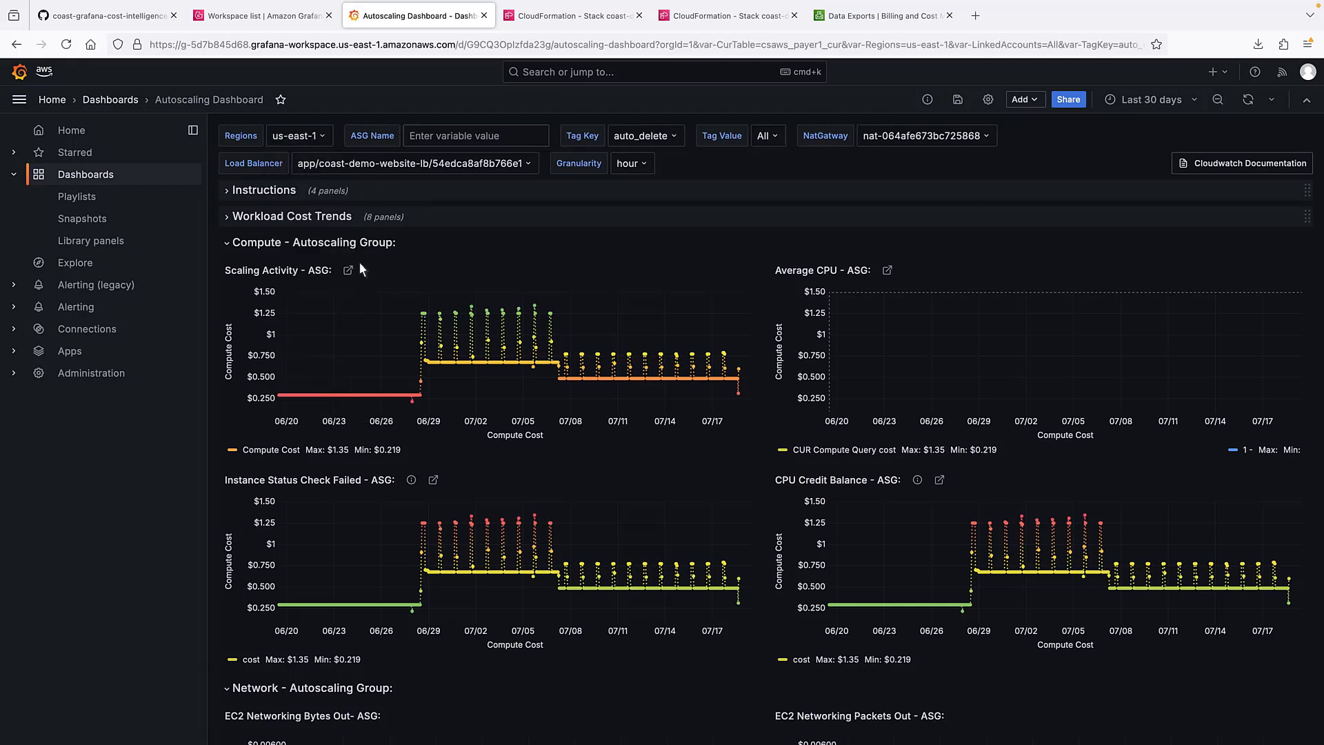
left_click(411, 142)
type("coast")
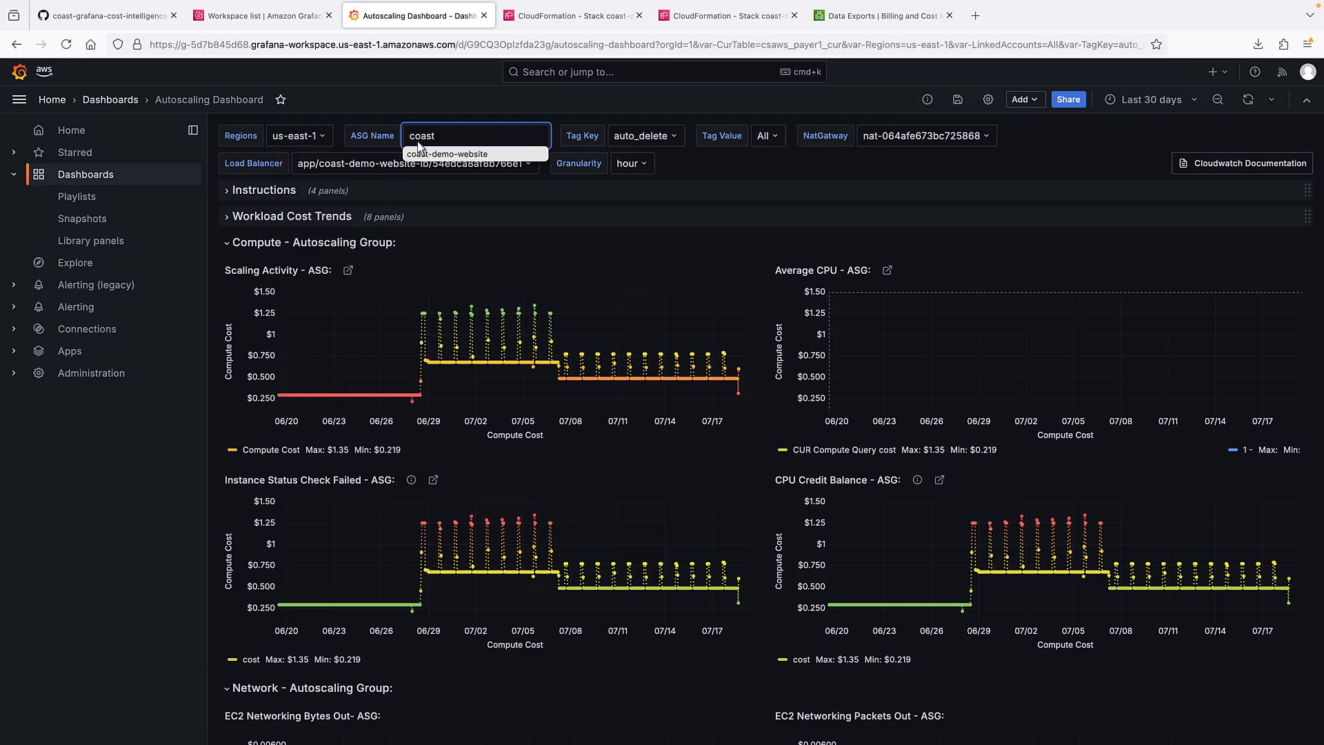
left_click(503, 154)
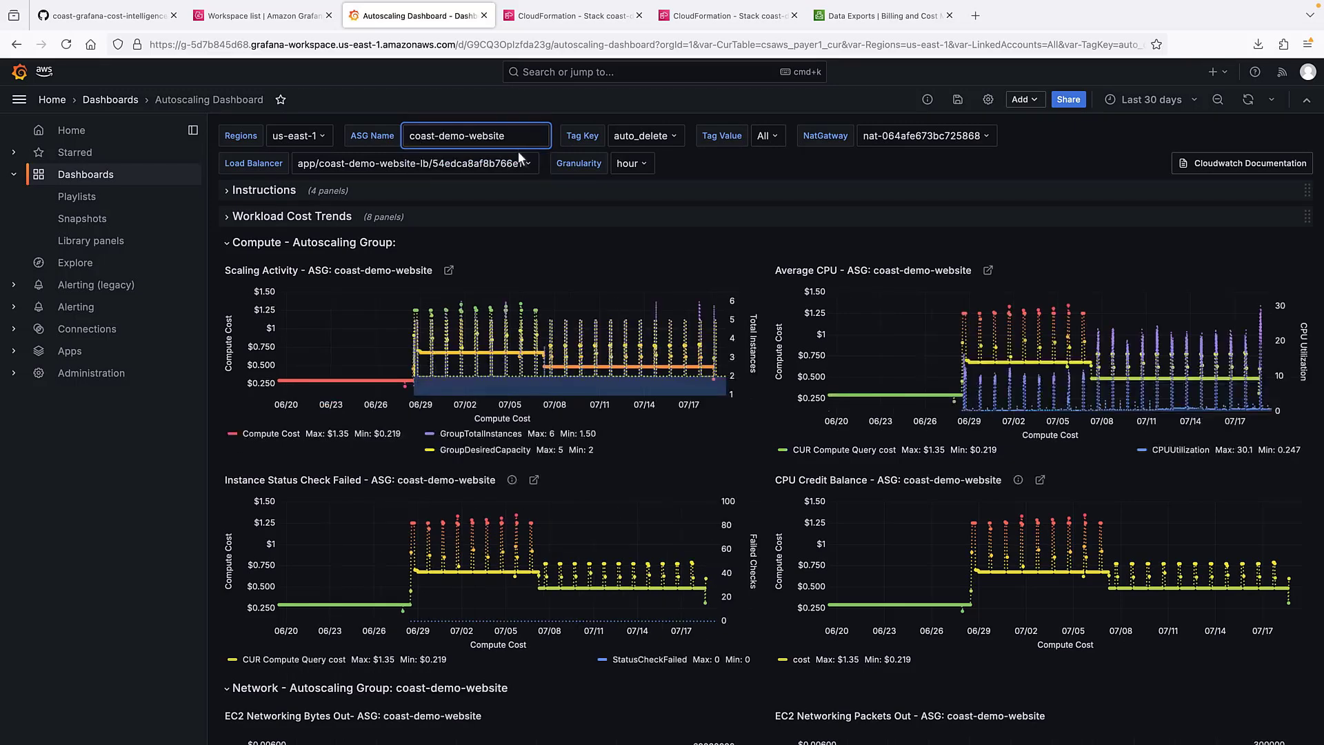
Filter by tag key project with tag value lions
left_click(594, 142)
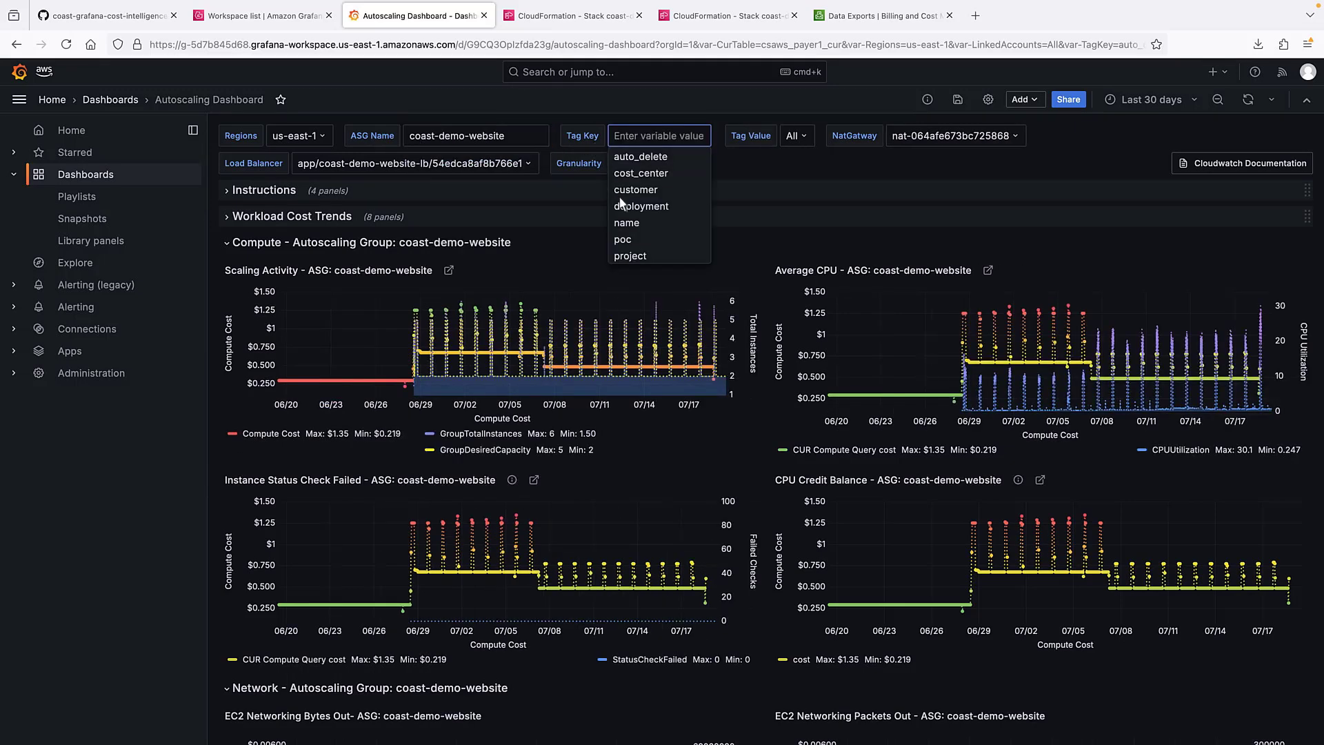
left_click(633, 256)
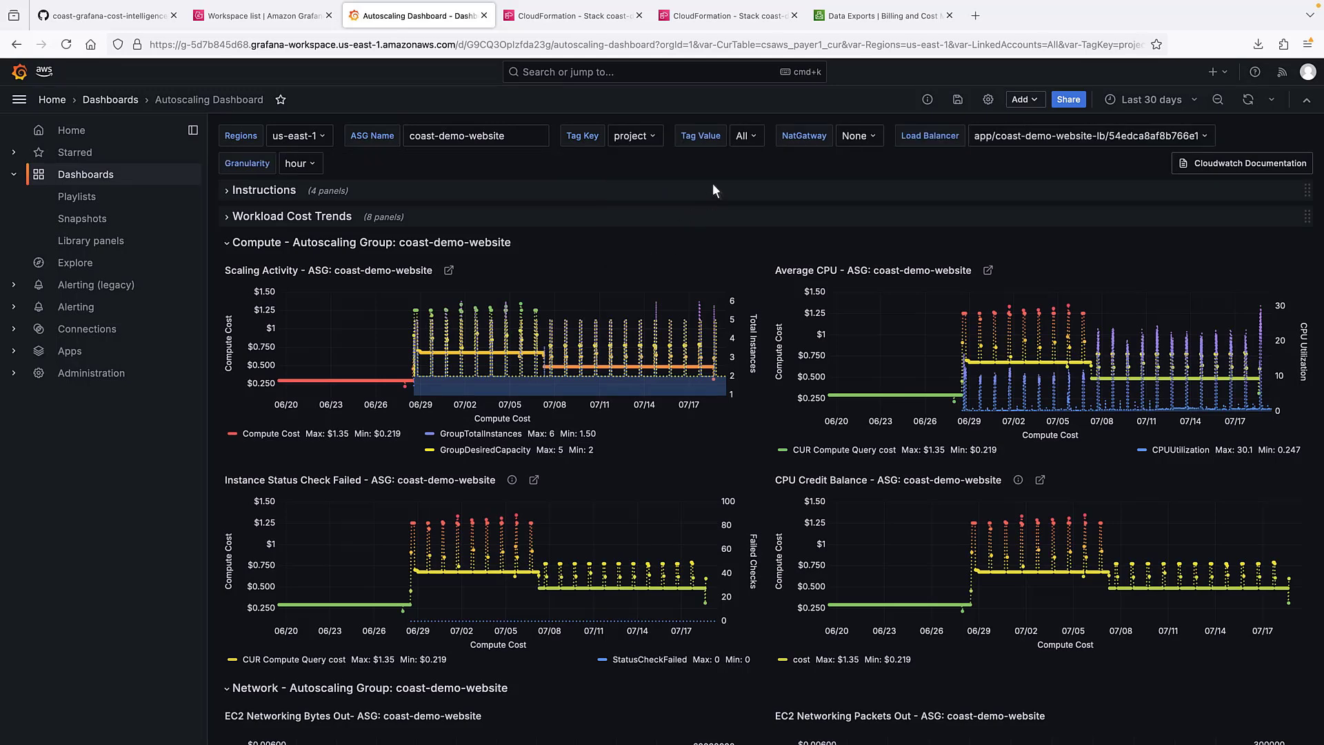
left_click(750, 137)
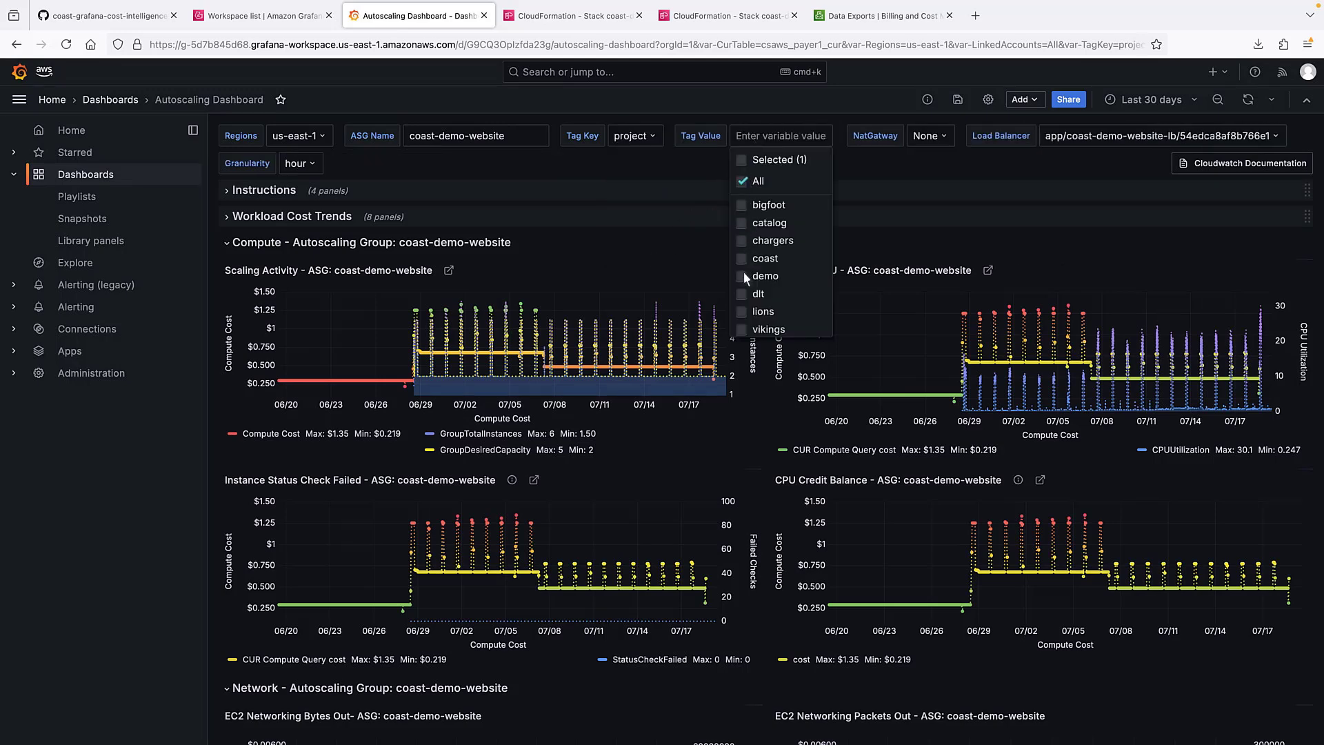
left_click(742, 312)
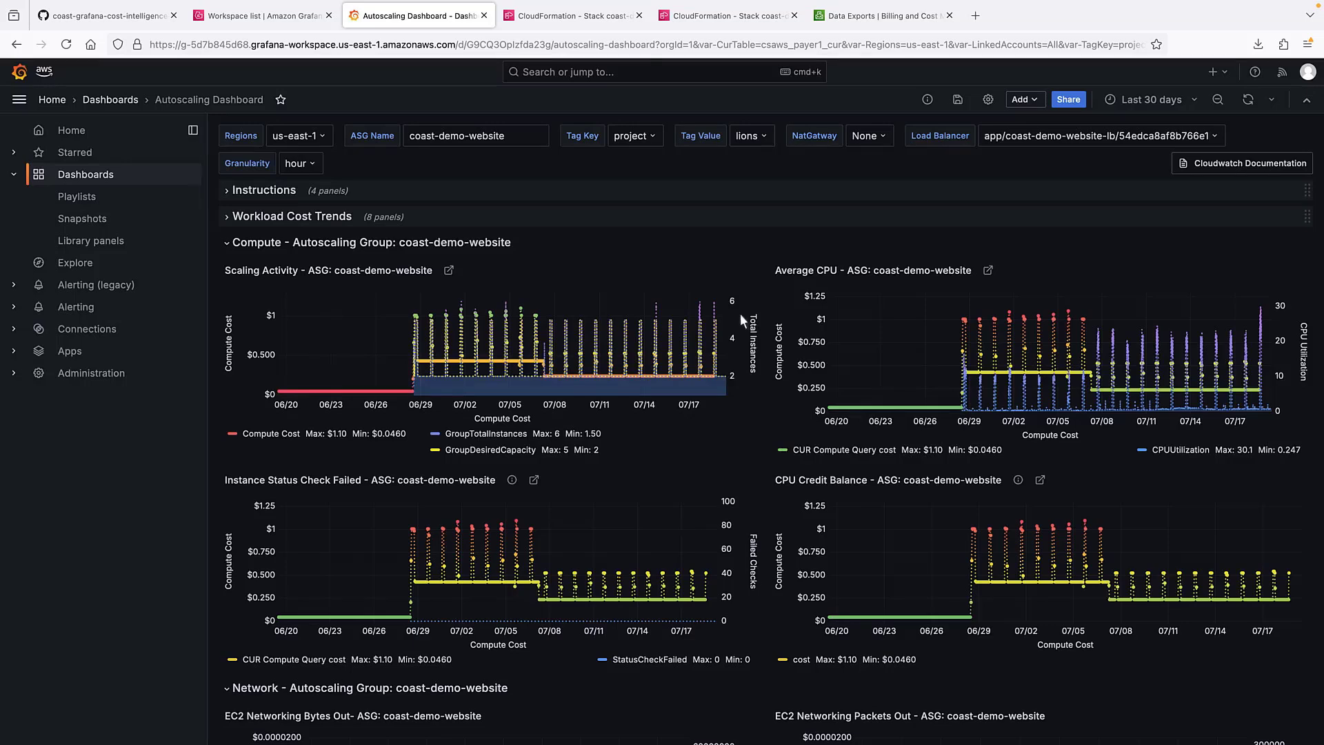
View Scaling Activity full size, pin the 16 July and 7 July 11:39 values, then return to the dashboard
left_click(753, 272)
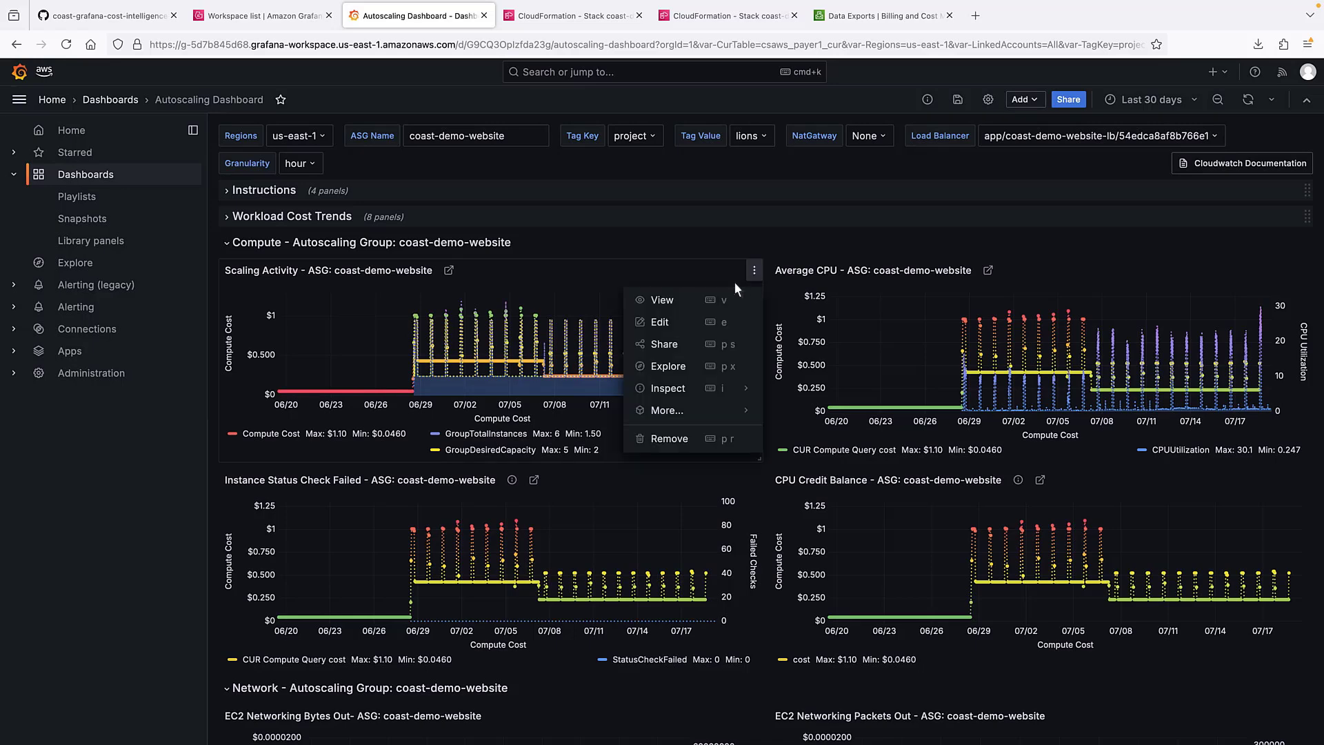
left_click(671, 302)
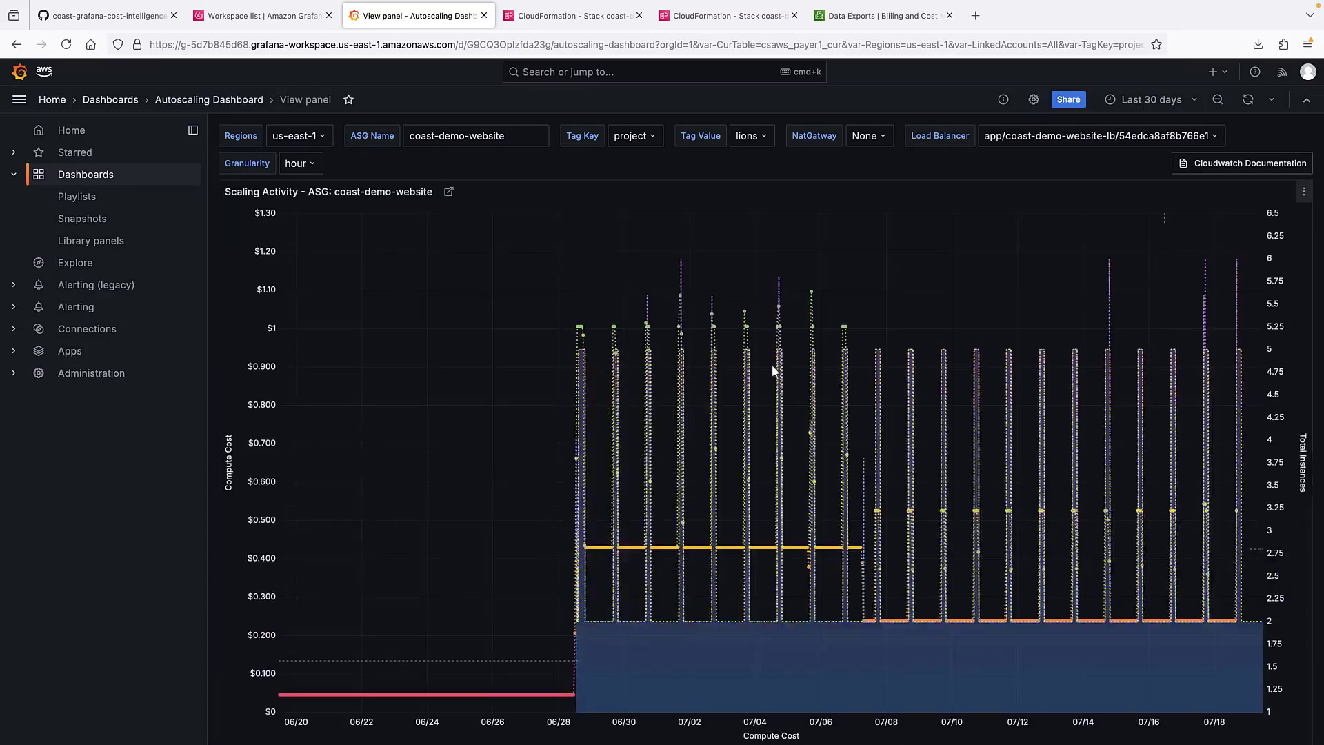
left_click(1164, 621)
left_click(854, 551)
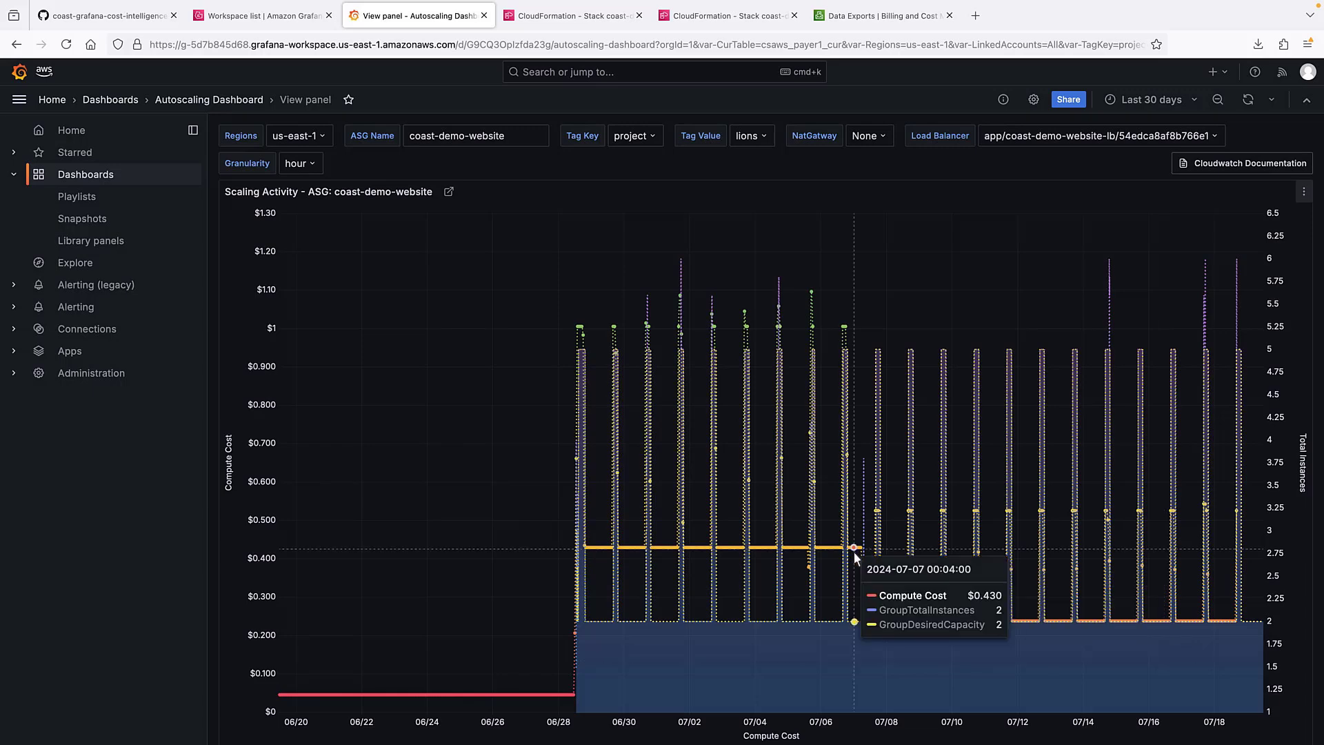
left_click(868, 623)
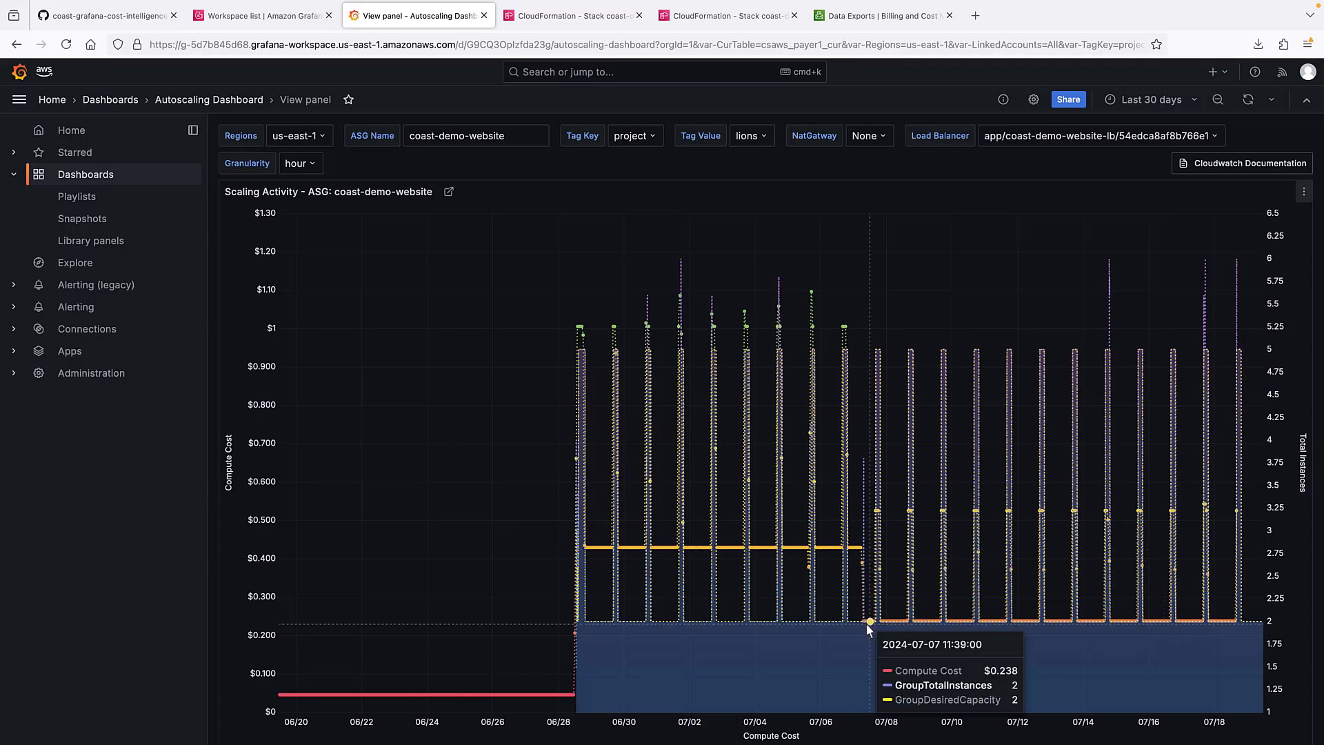
left_click(207, 102)
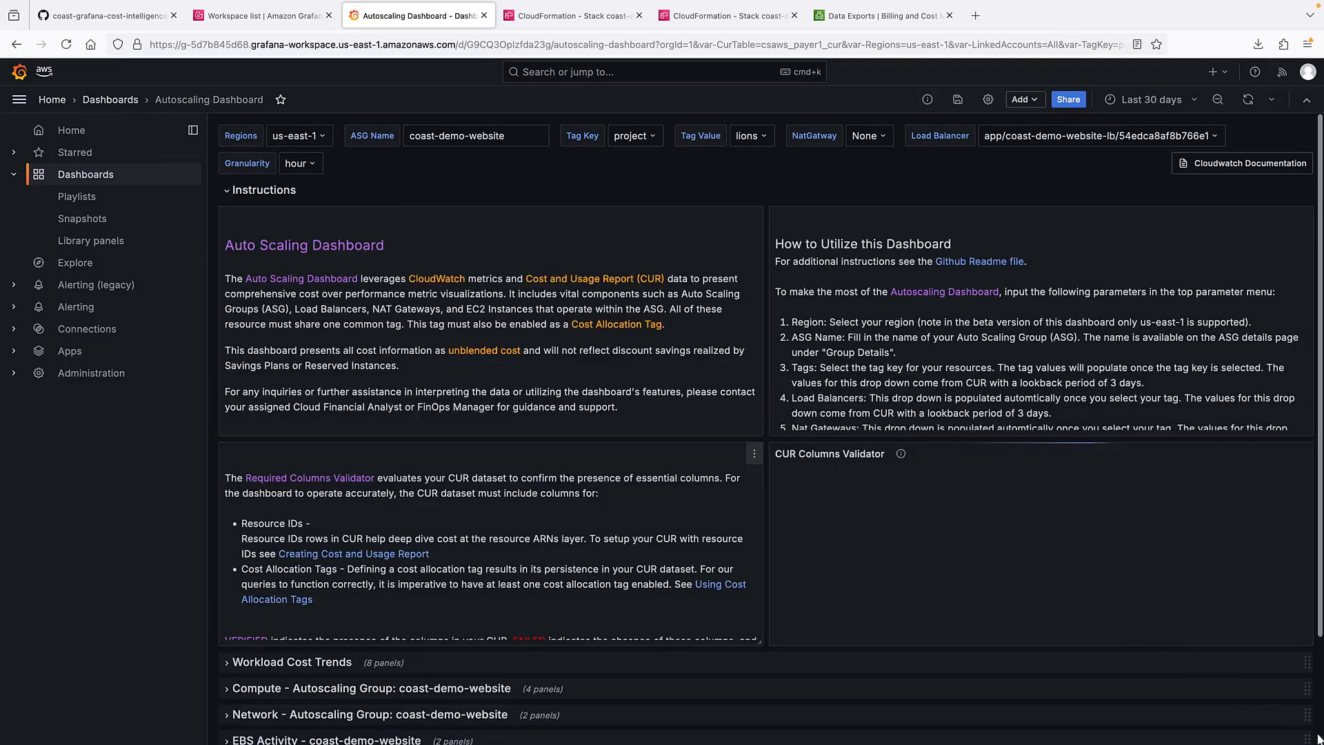
Expand Resource Index and scroll the EC2 table listing m6i.large and m6i.xlarge instances
scroll(962, 721, "down", 2)
left_click(251, 700)
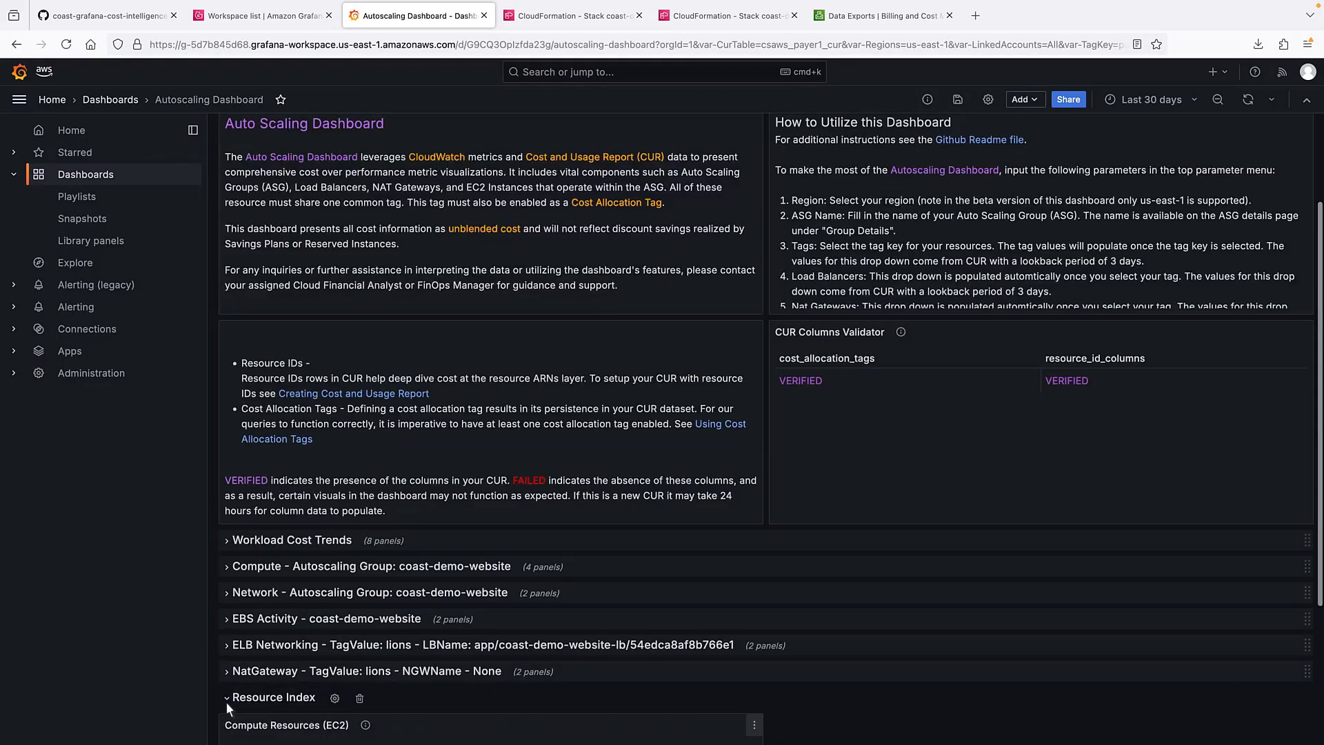
scroll(1242, 708, "down", 3)
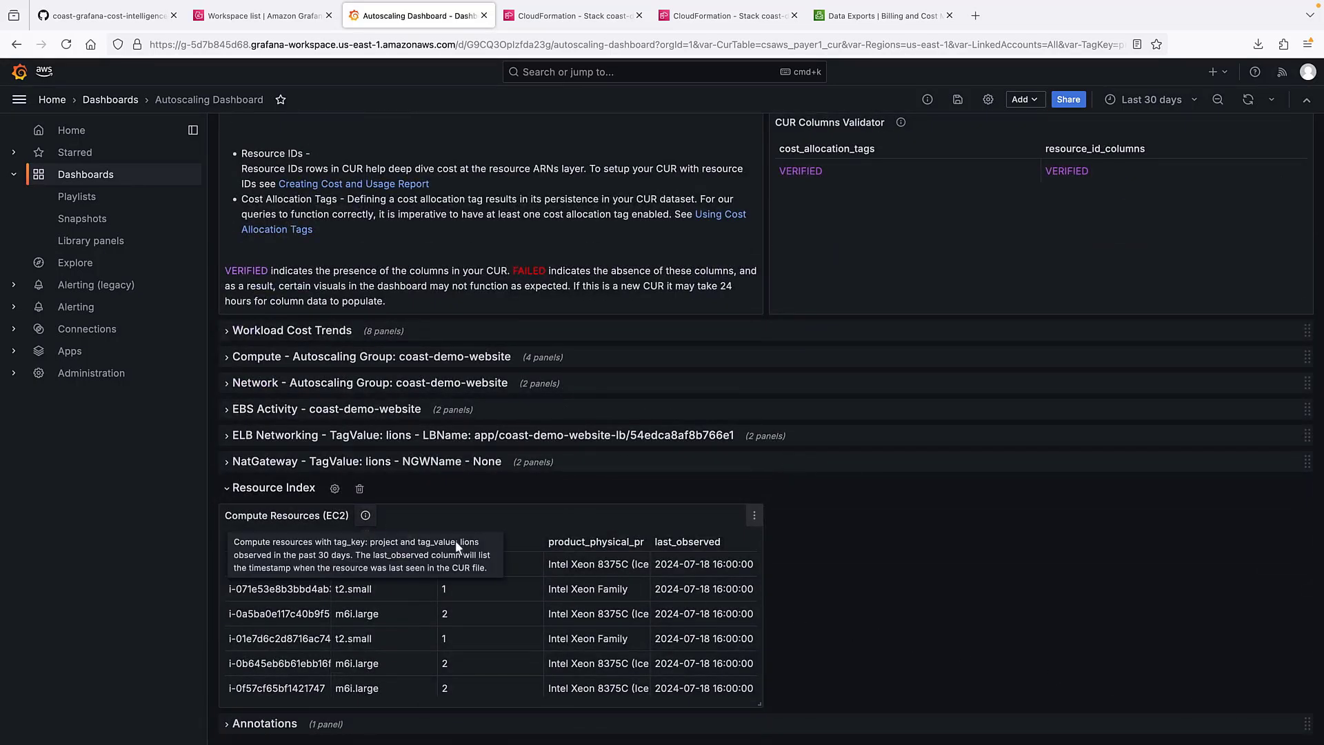
scroll(491, 624, "down", 5)
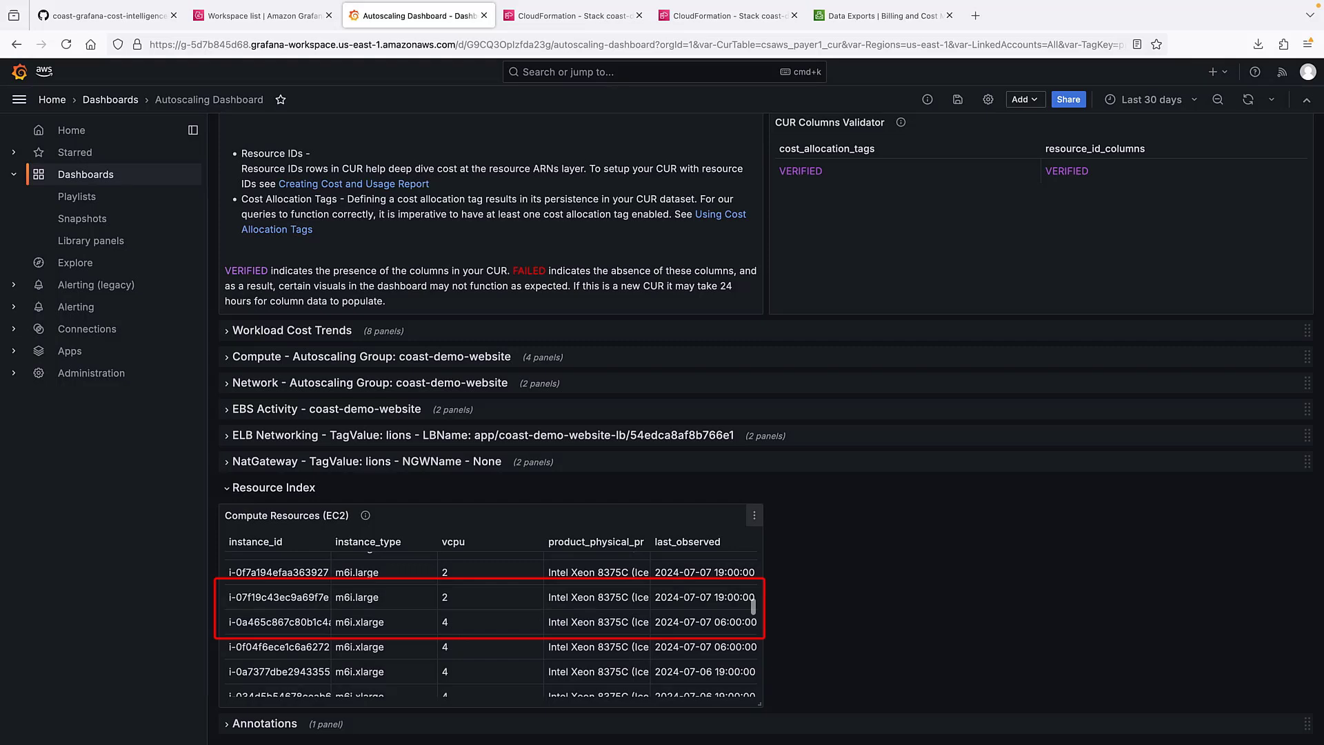
Expand the Compute section and zoom the Scaling Activity chart to July 6–8
left_click(227, 358)
left_click(753, 385)
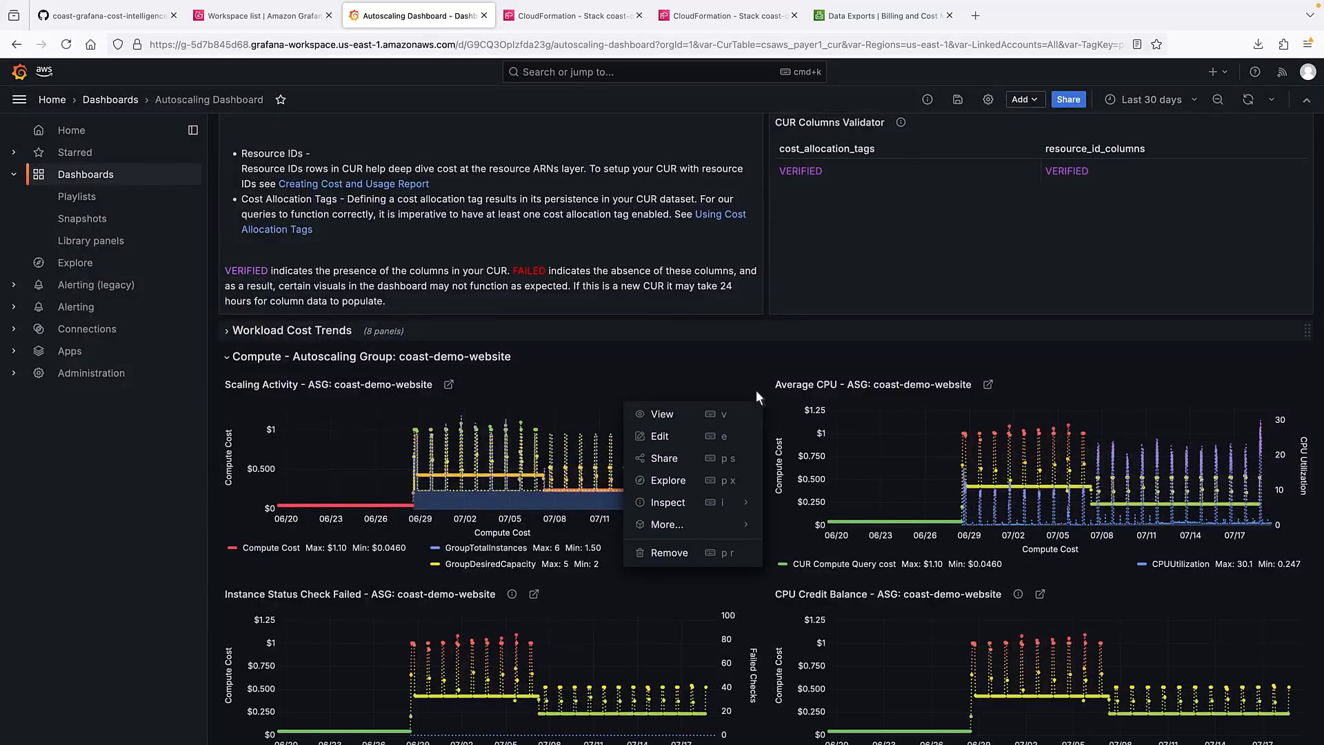
left_click(668, 415)
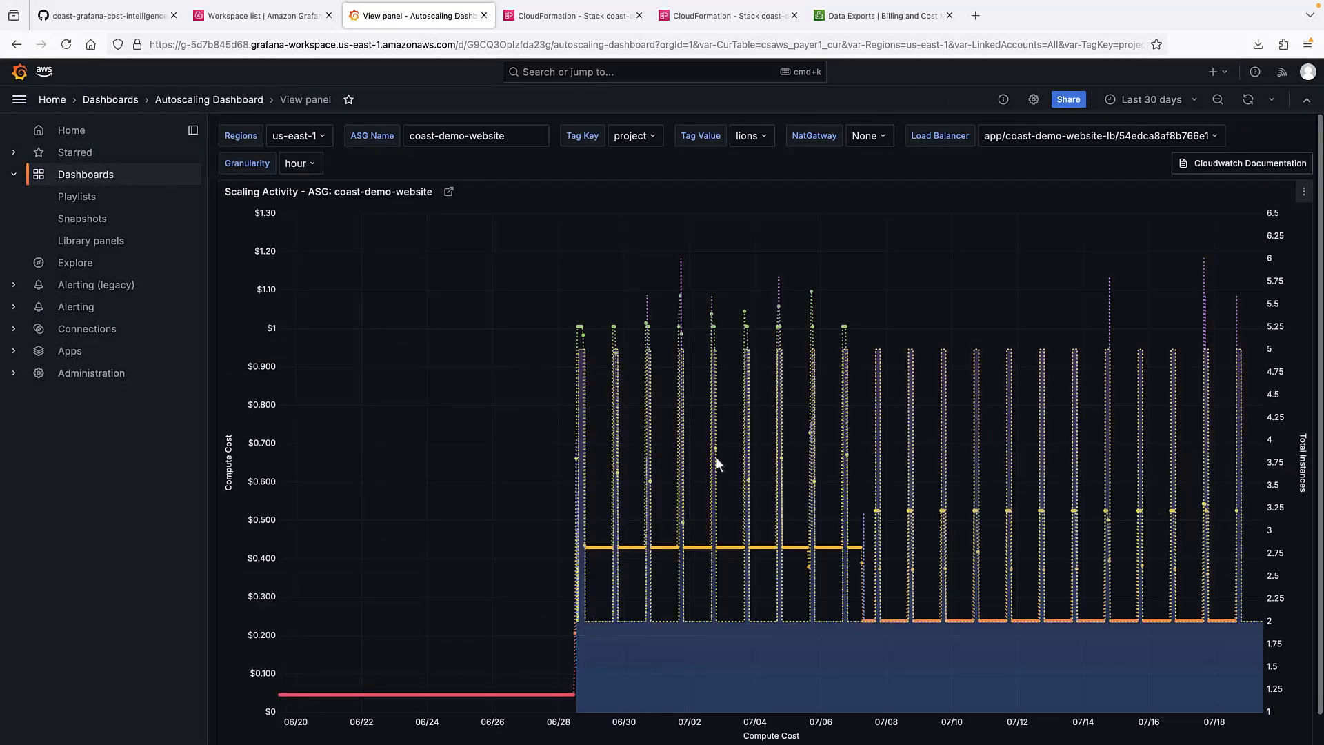
left_click_drag(903, 618, 830, 621)
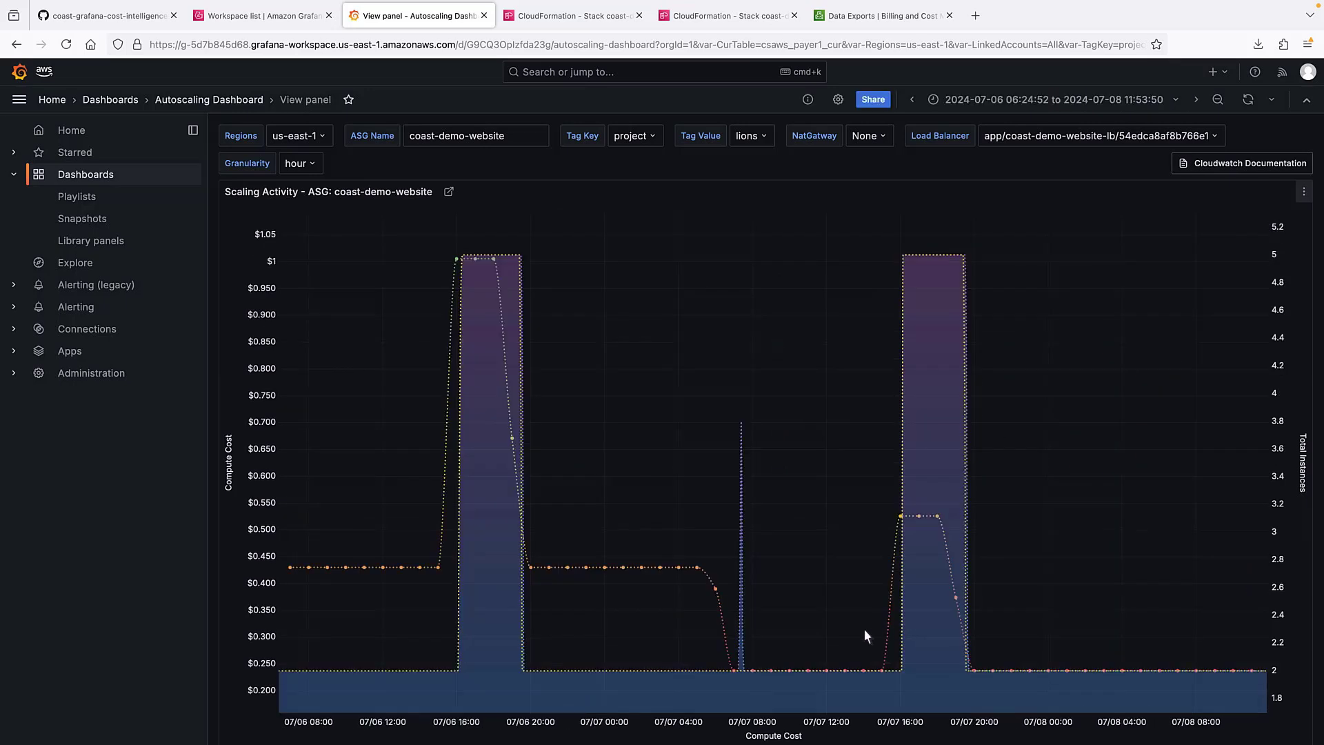
left_click(705, 672)
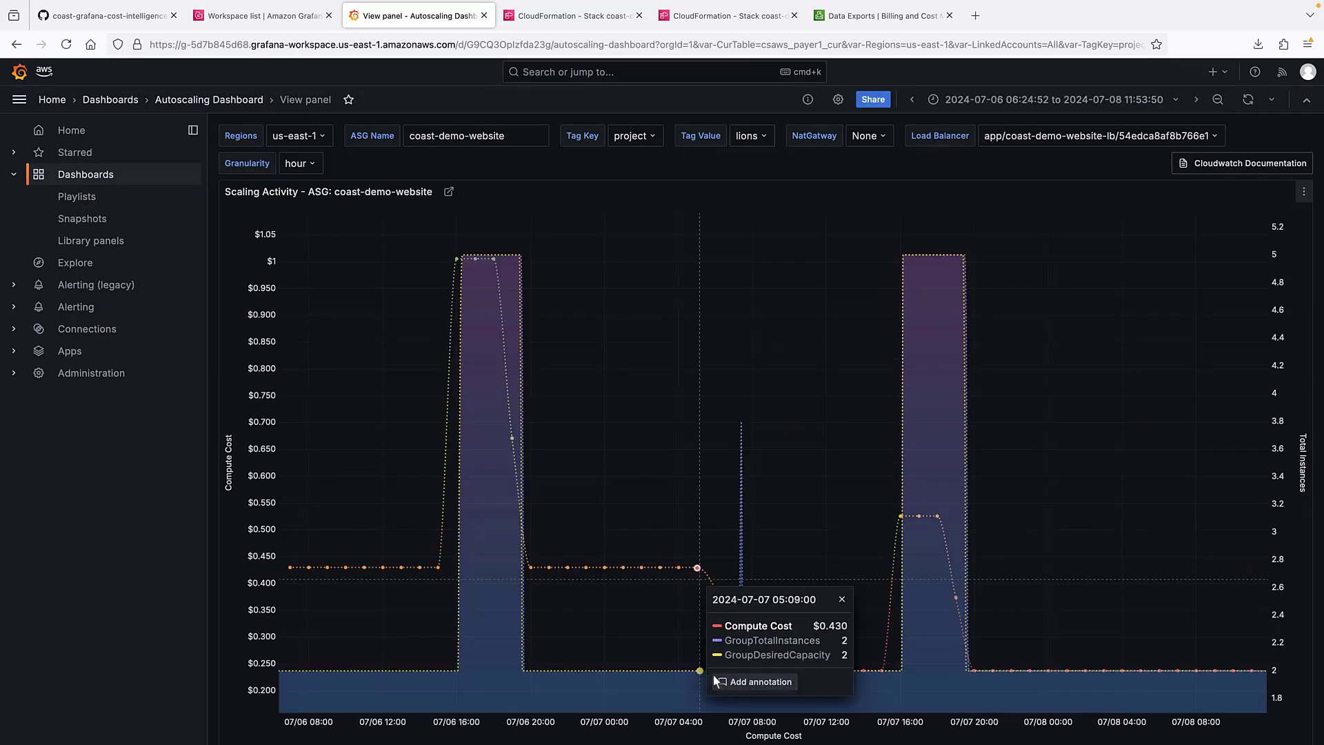
left_click(762, 682)
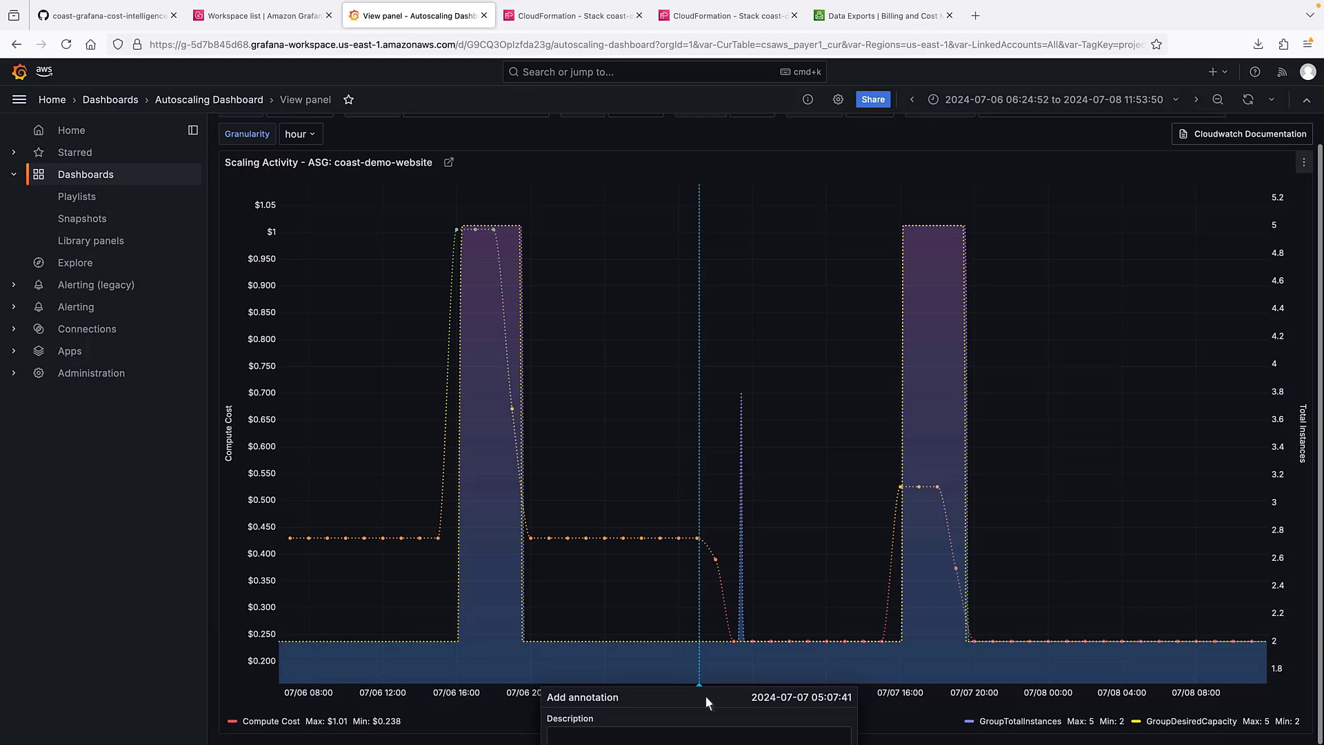
left_click(553, 735)
type("Changed from M6i.XL to M6i.L")
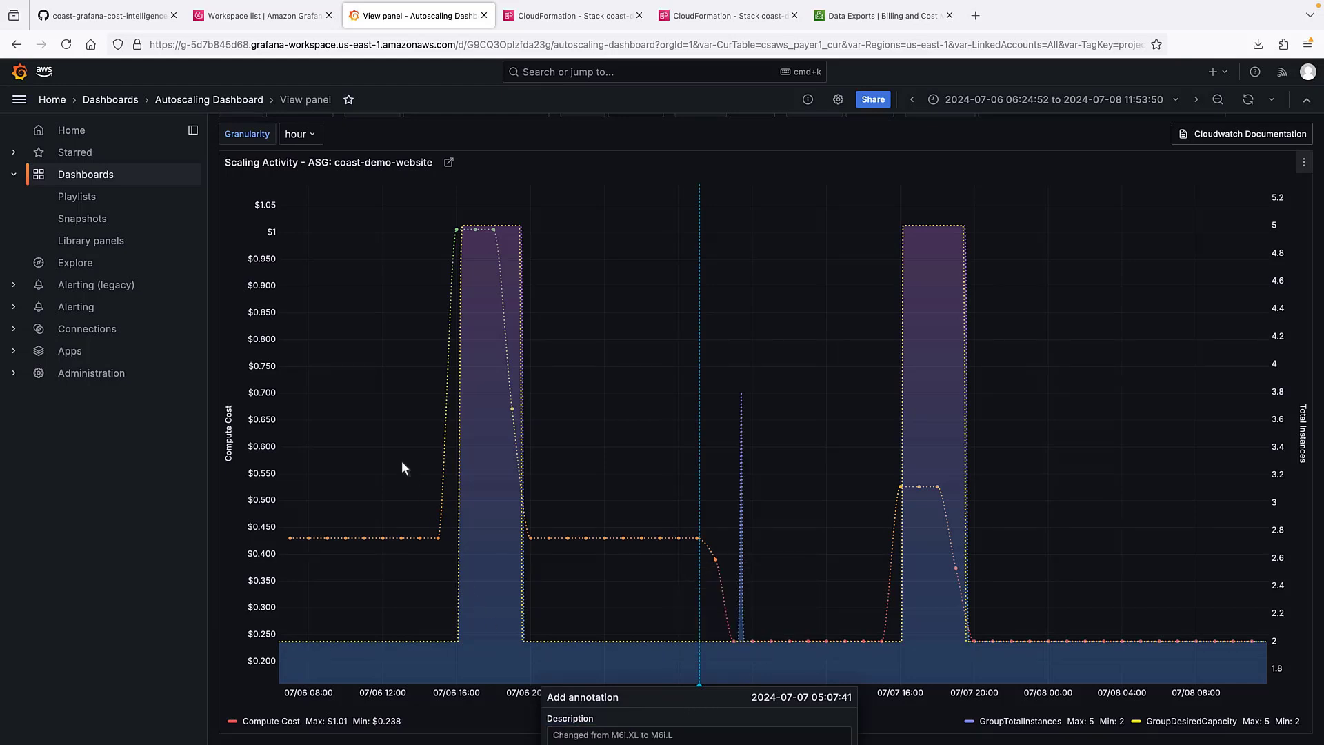
left_click(206, 102)
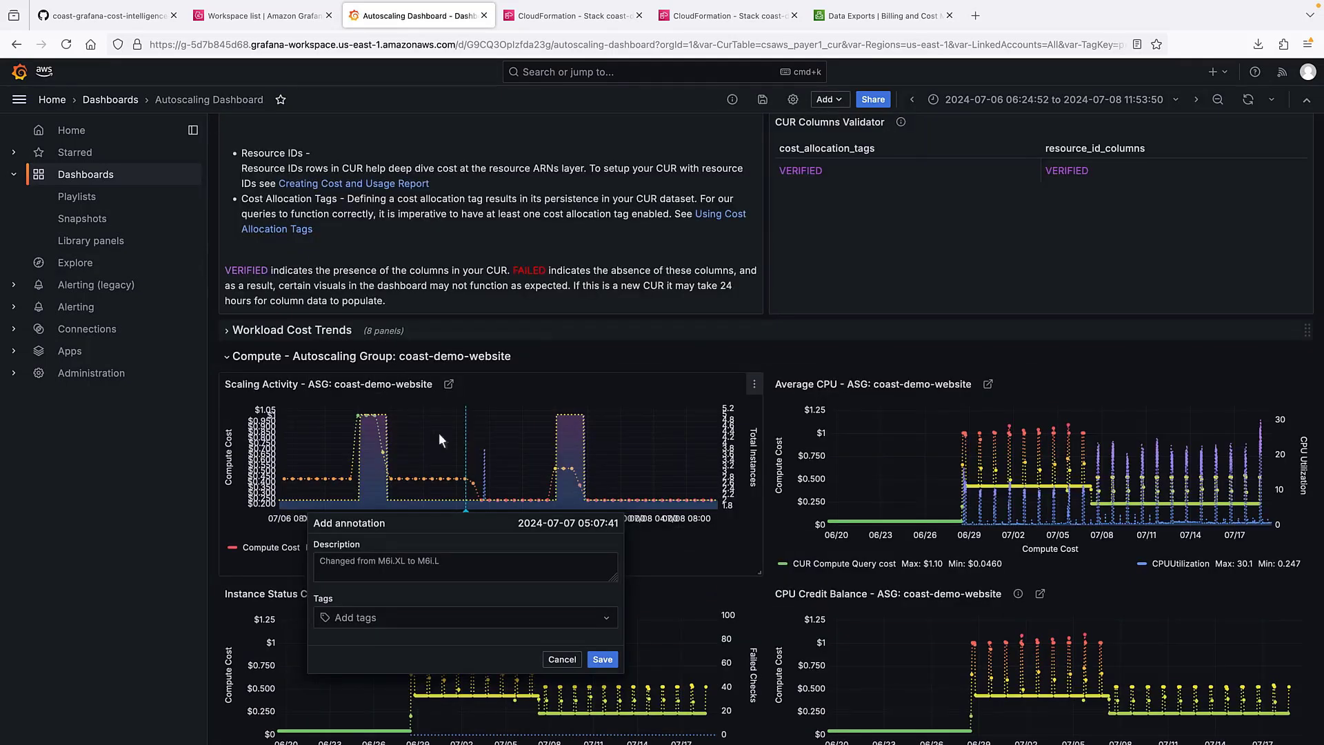
left_click(603, 659)
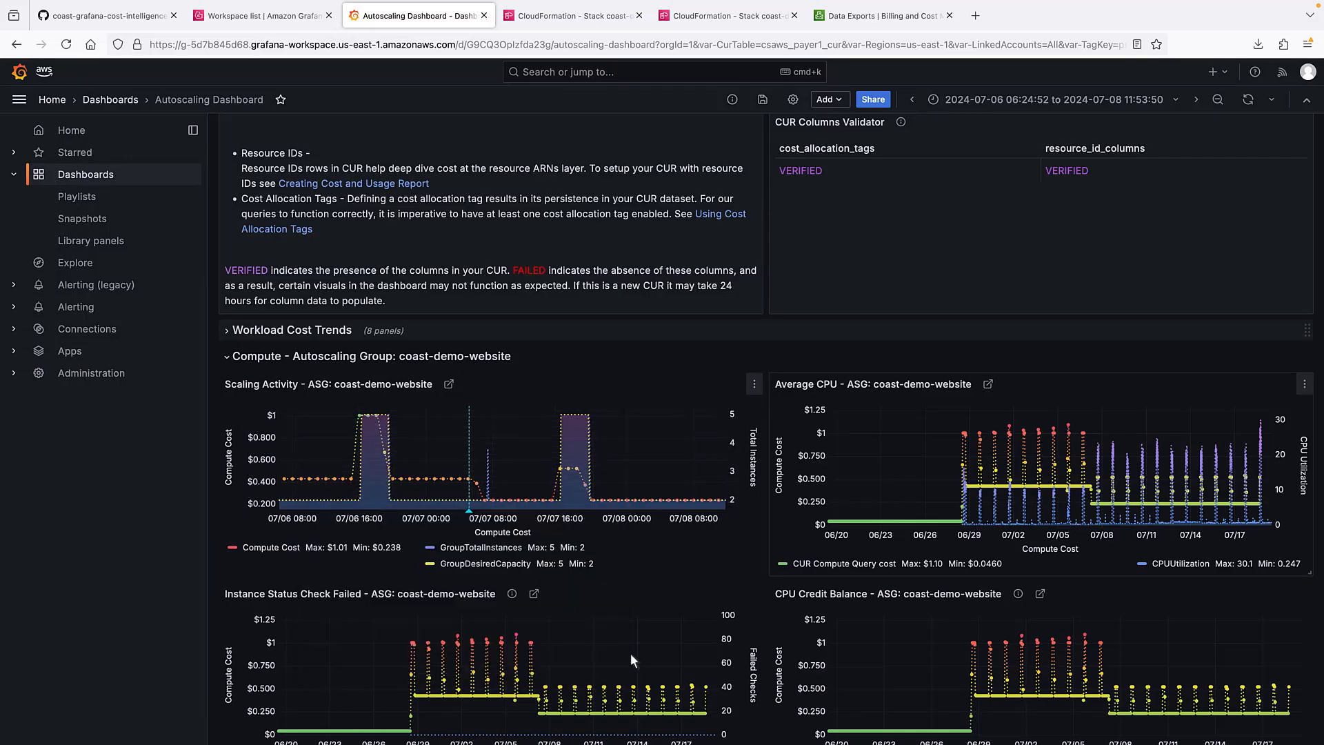
Show the Average CPU chart alone and zoom it to 5–8 July 2024
left_click(1304, 385)
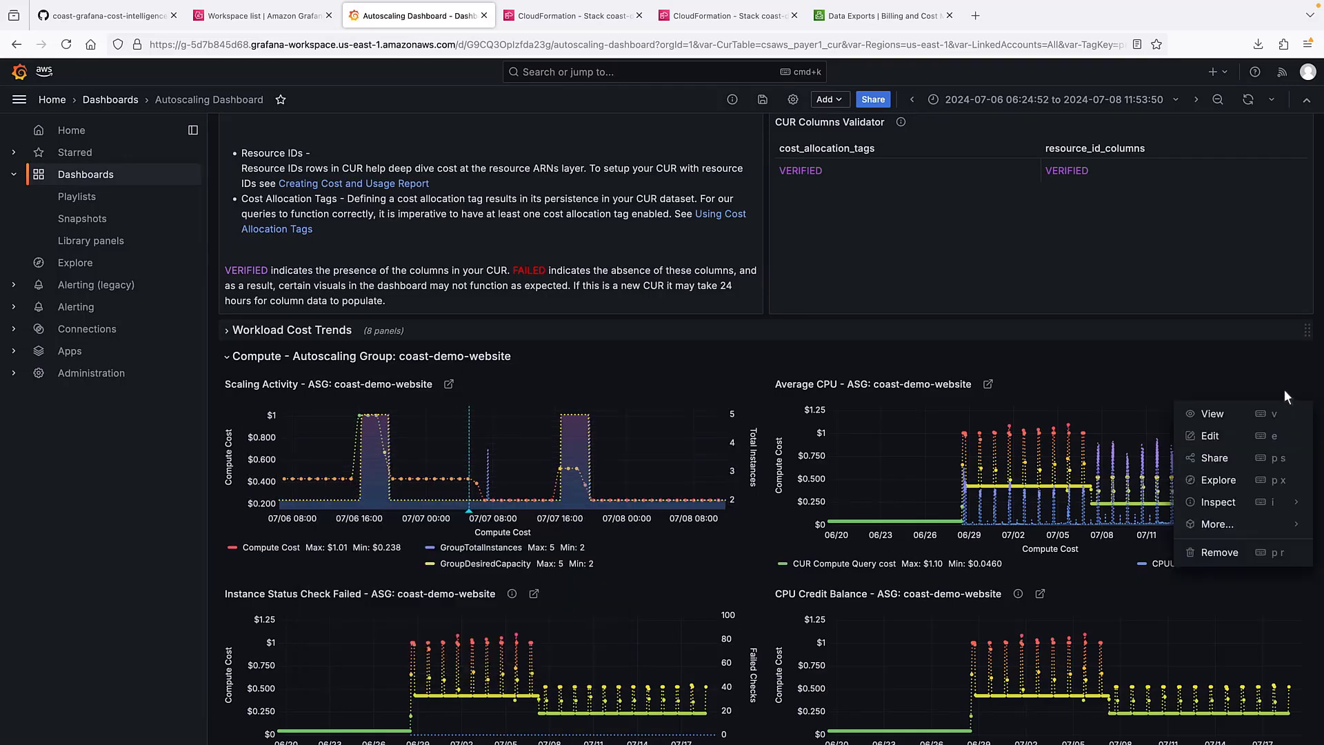
left_click(1212, 417)
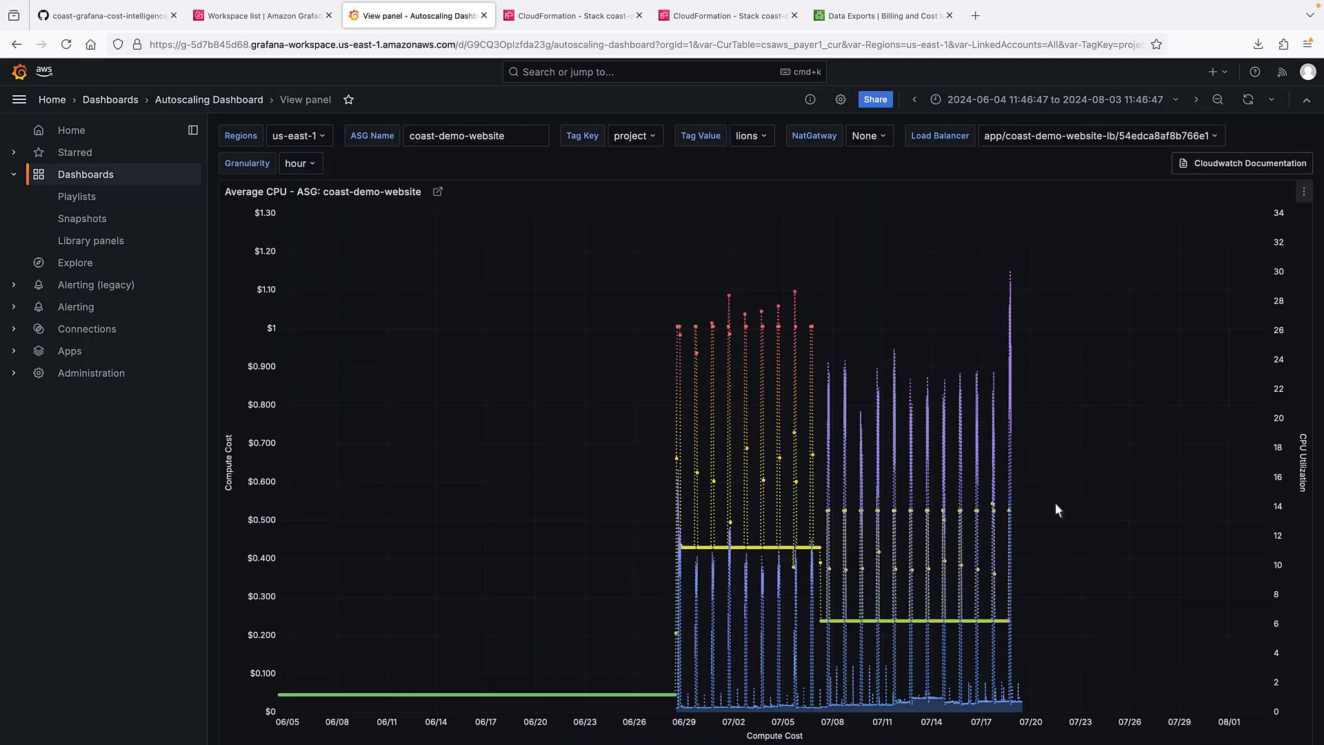
mouse_move(842, 620)
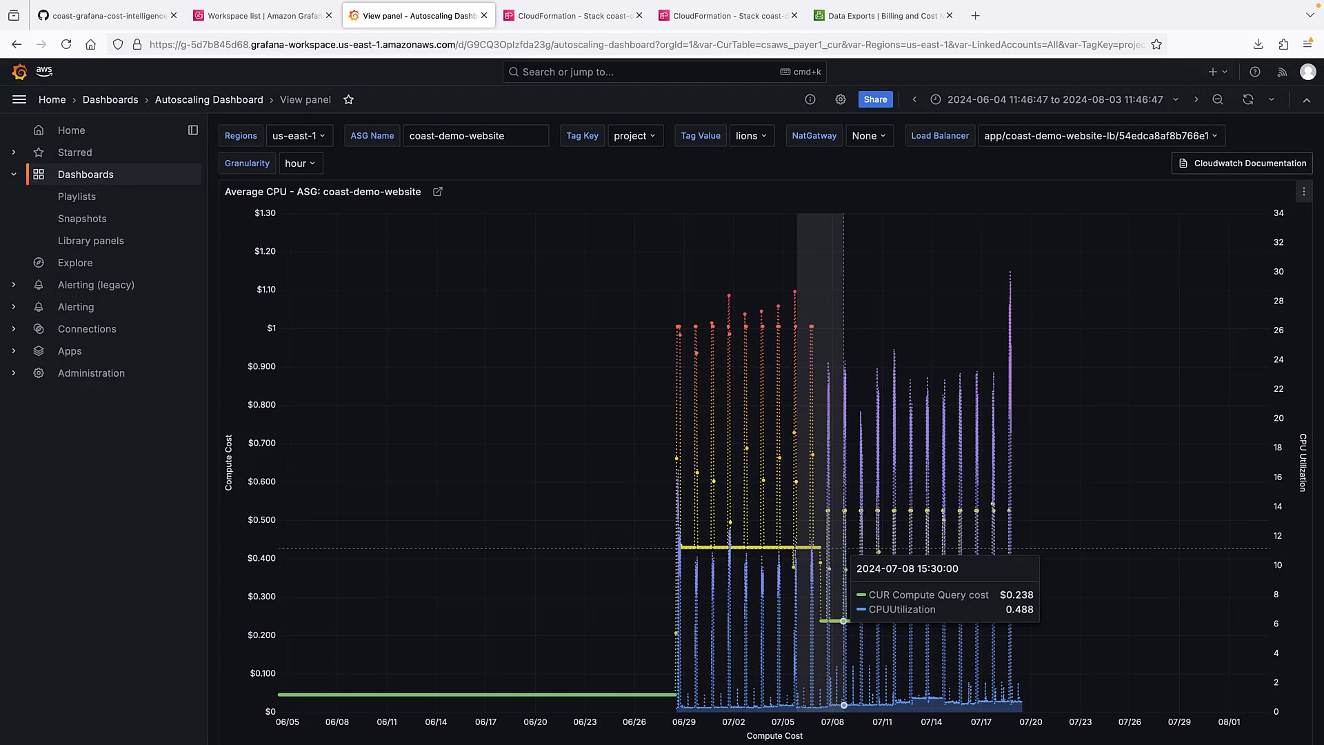
left_click_drag(843, 620, 843, 622)
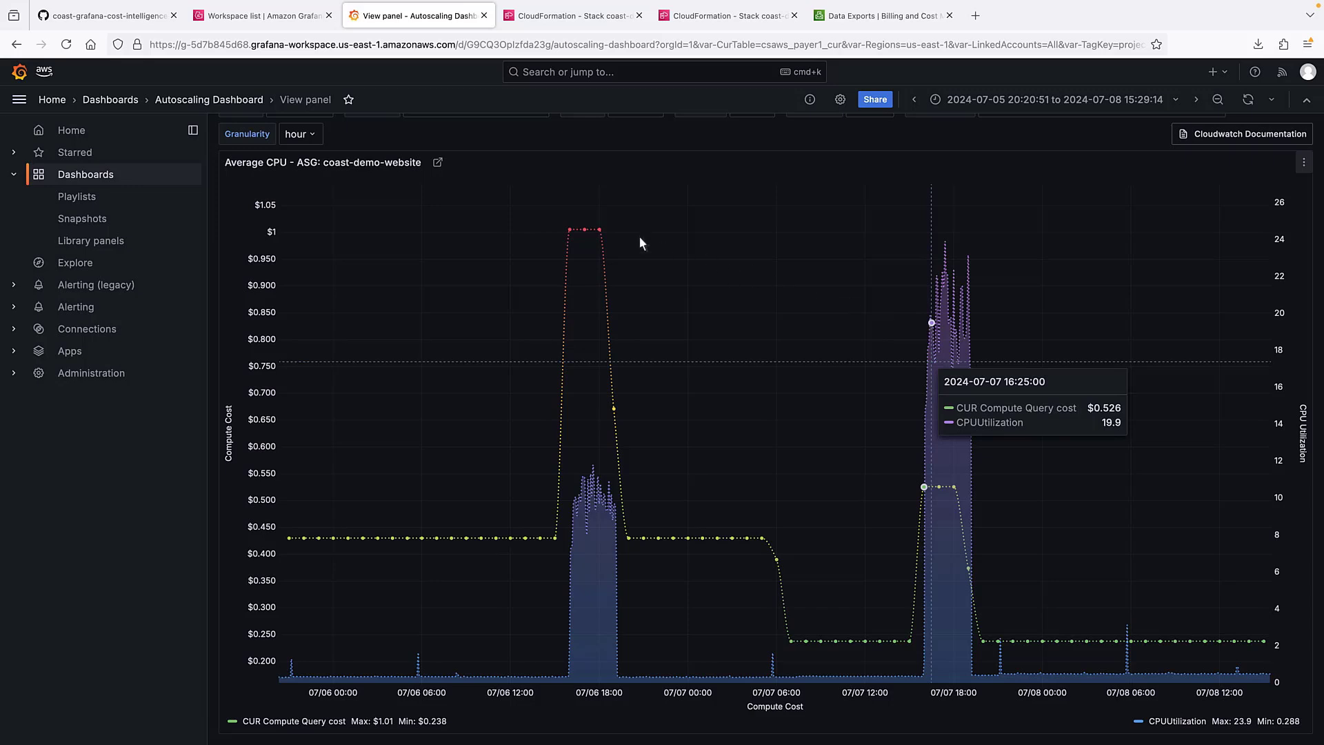
Back on the dashboard, review Workload Cost Trends, then collapse it and the Compute section
key("Escape")
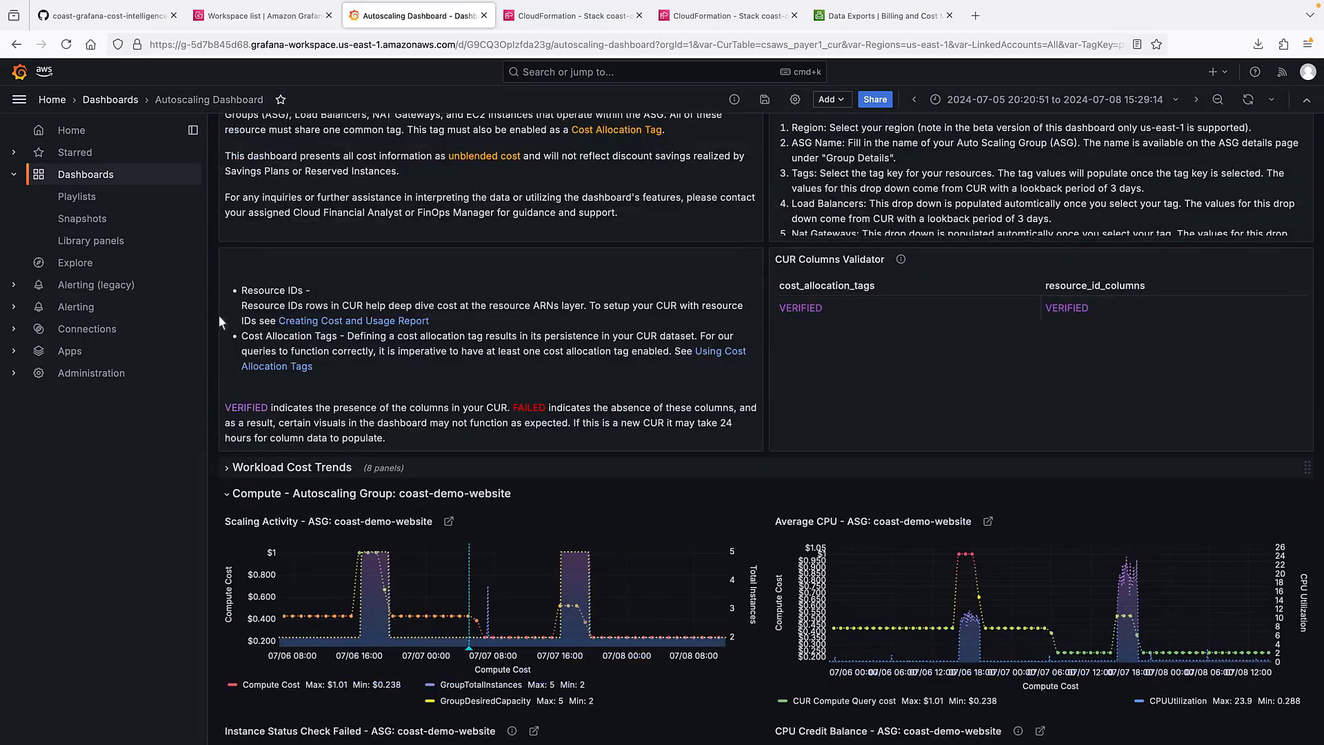
left_click(225, 469)
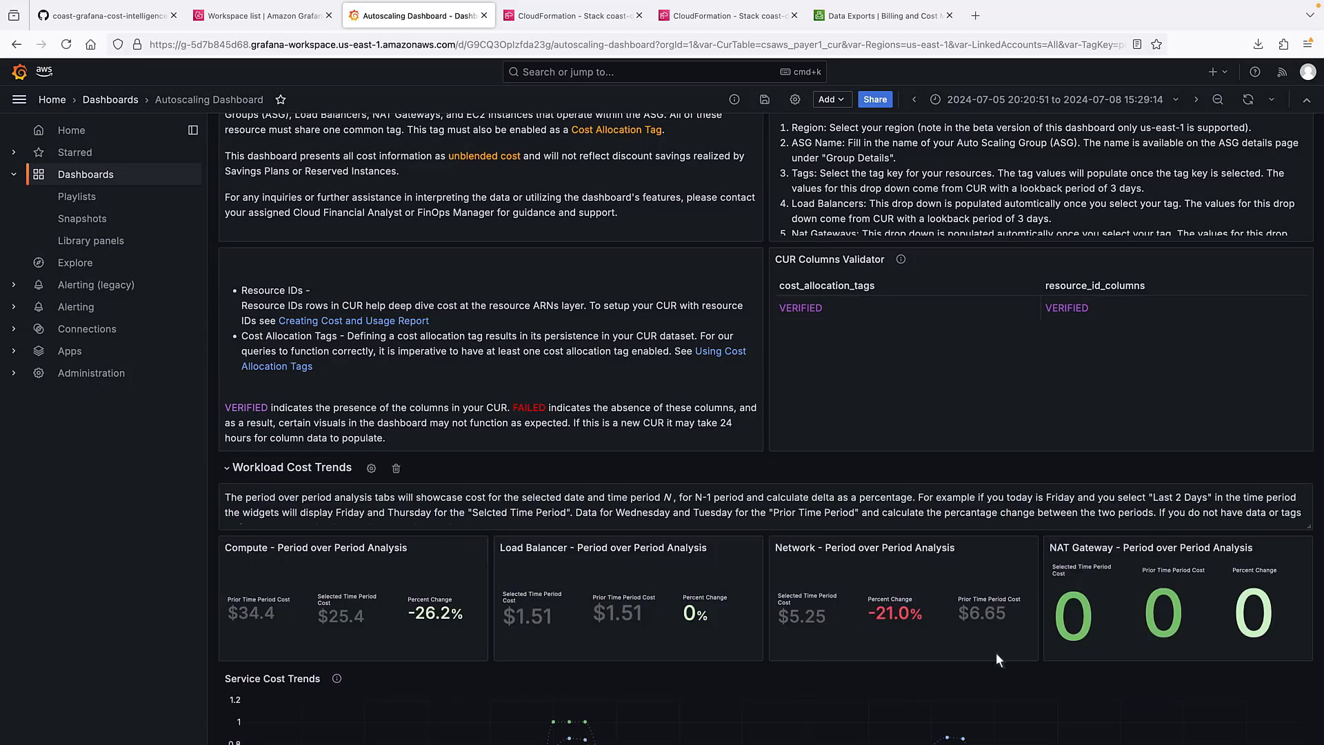
scroll(1285, 720, "down", 3)
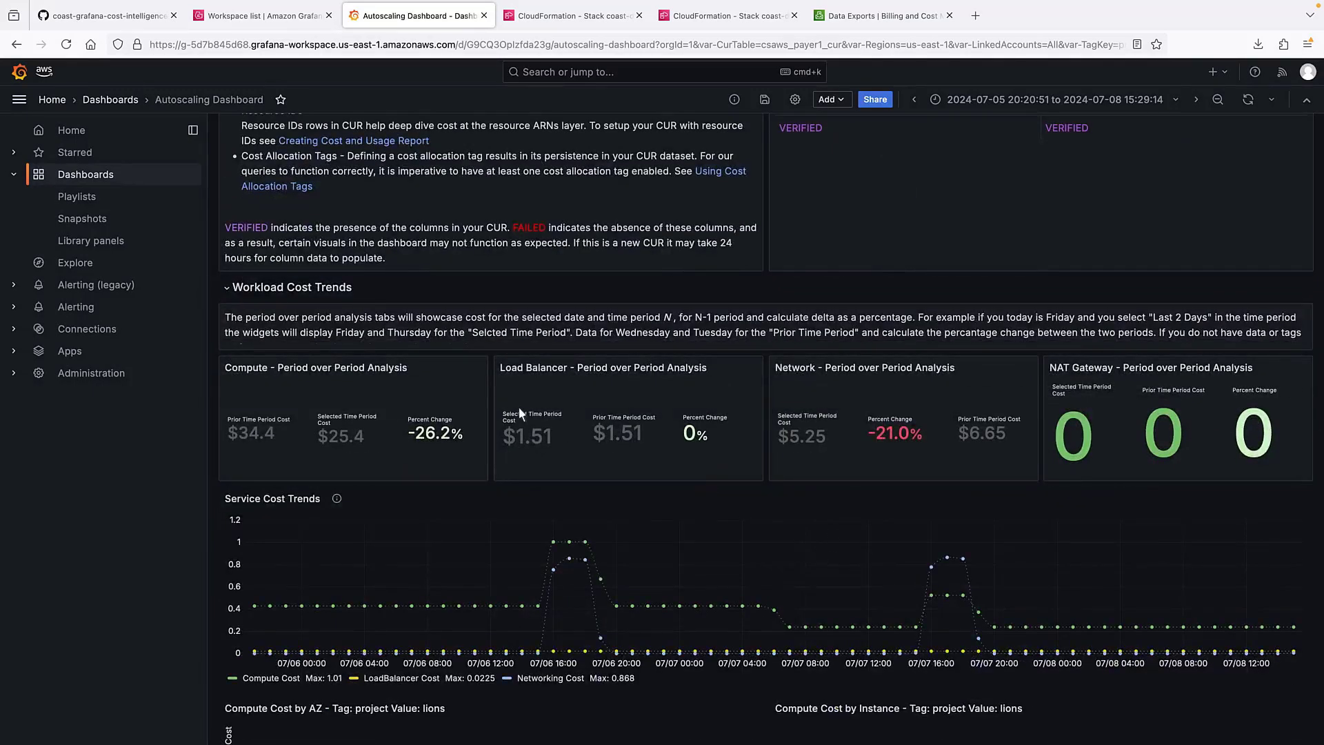
left_click(231, 288)
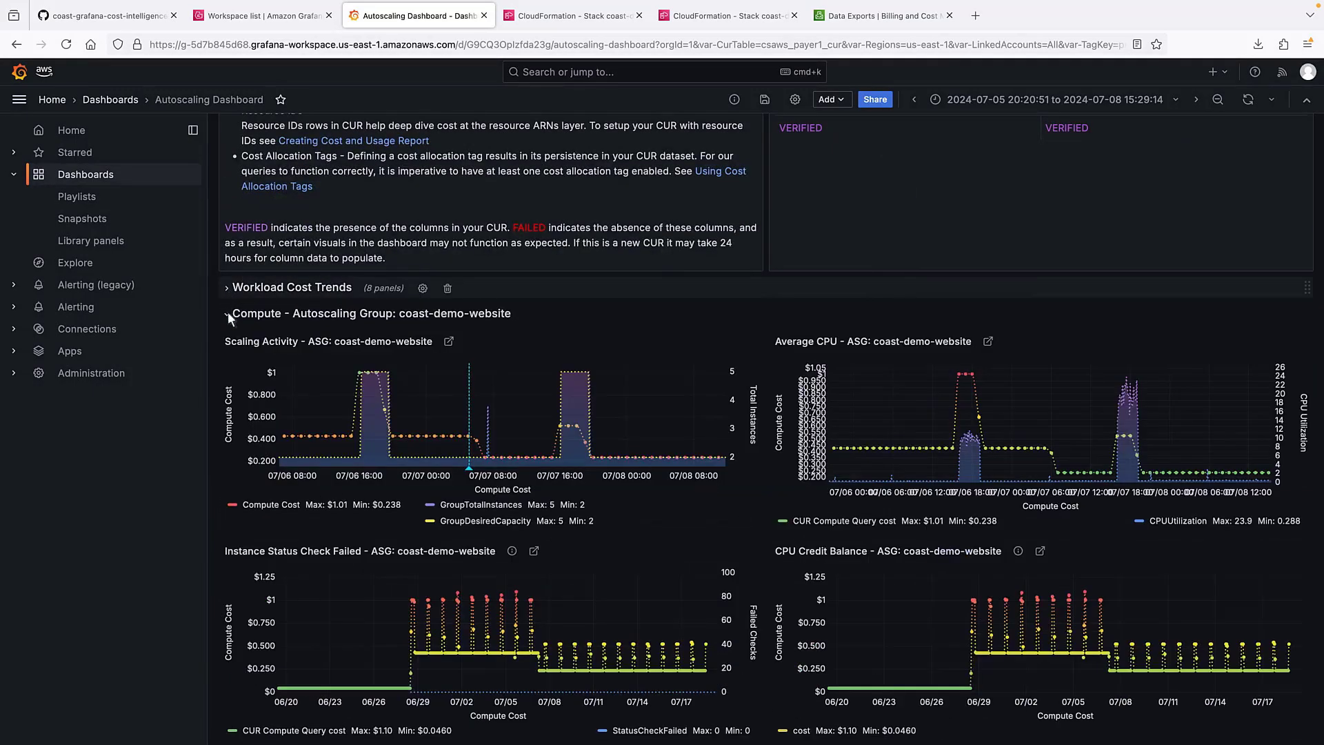
left_click(227, 316)
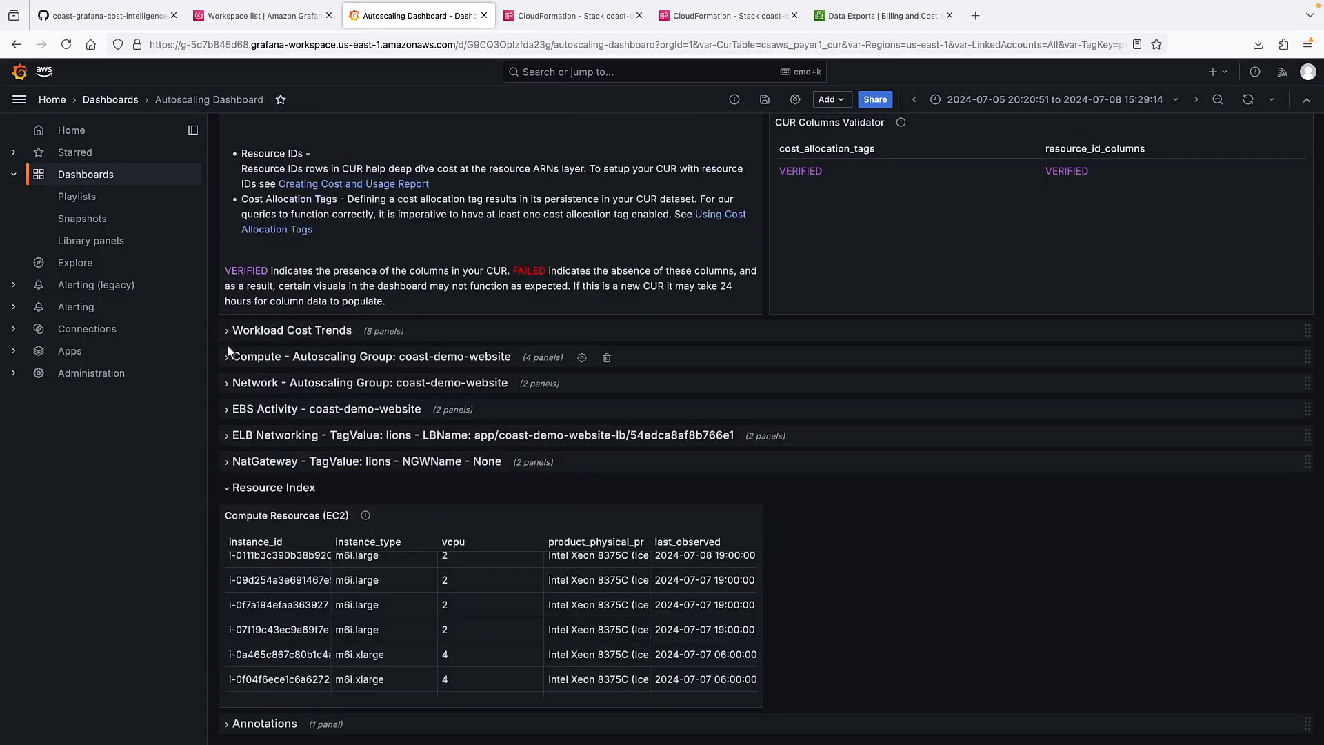
Check the Network and EBS Activity sections, then expand ELB Networking
left_click(226, 384)
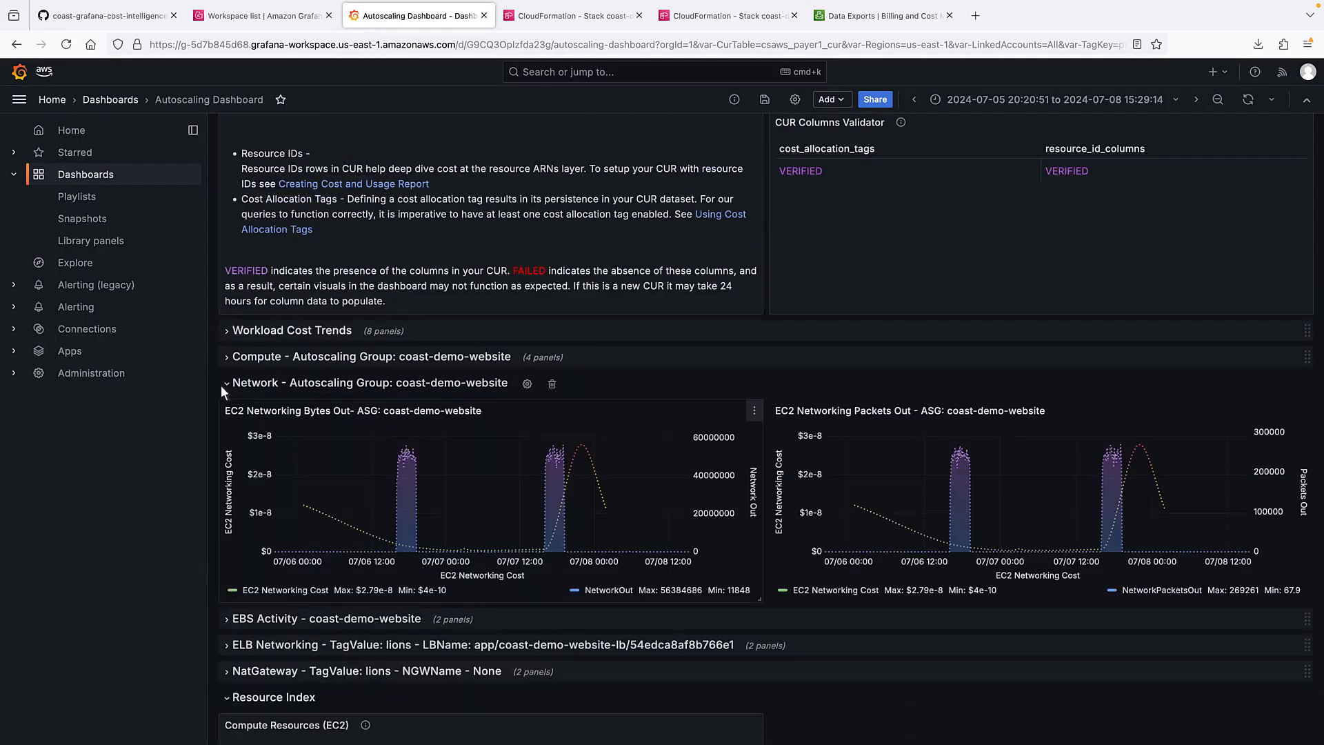
left_click(219, 386)
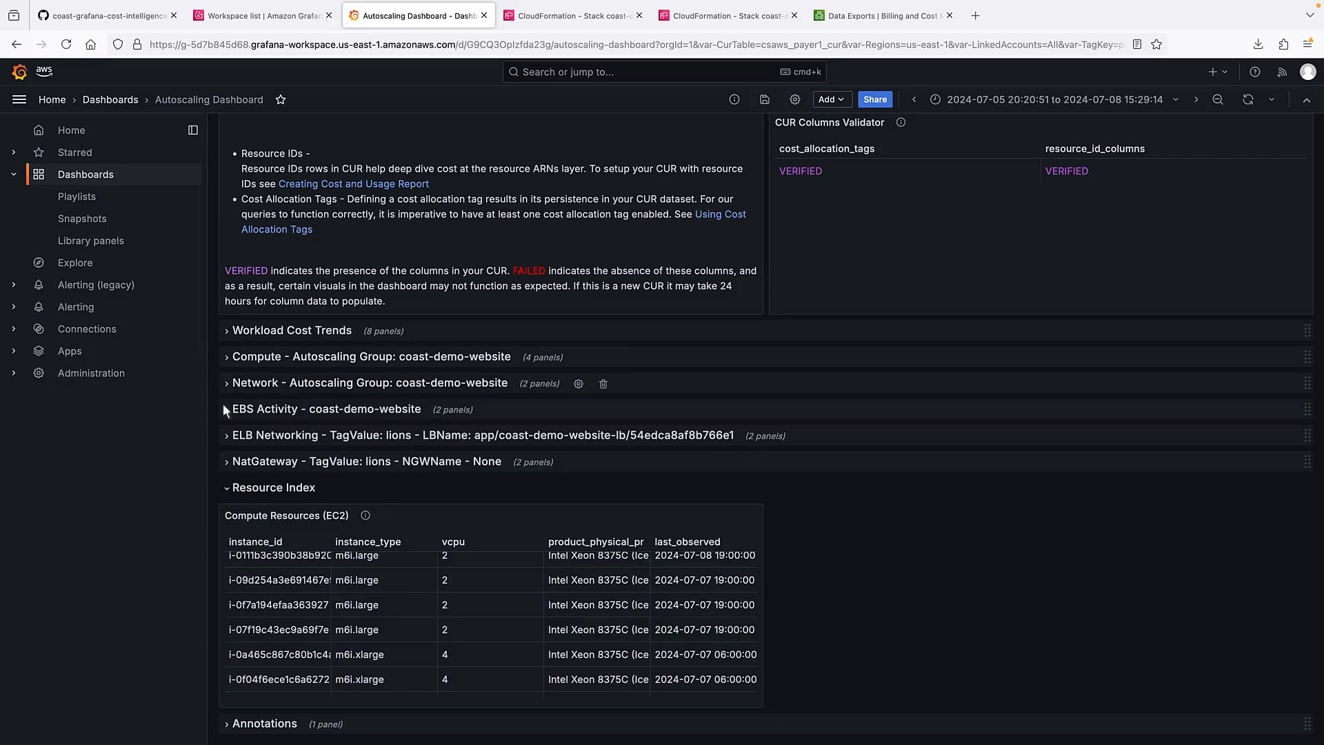
left_click(225, 411)
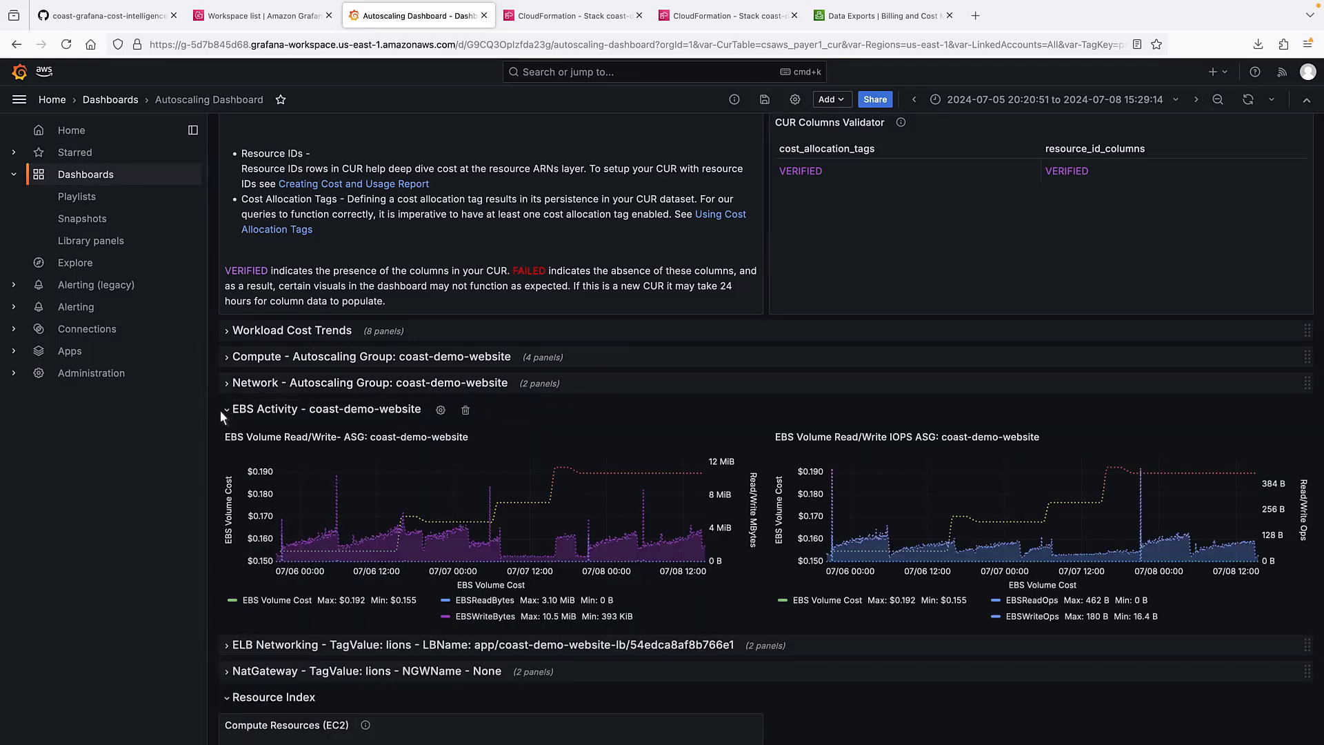
left_click(220, 411)
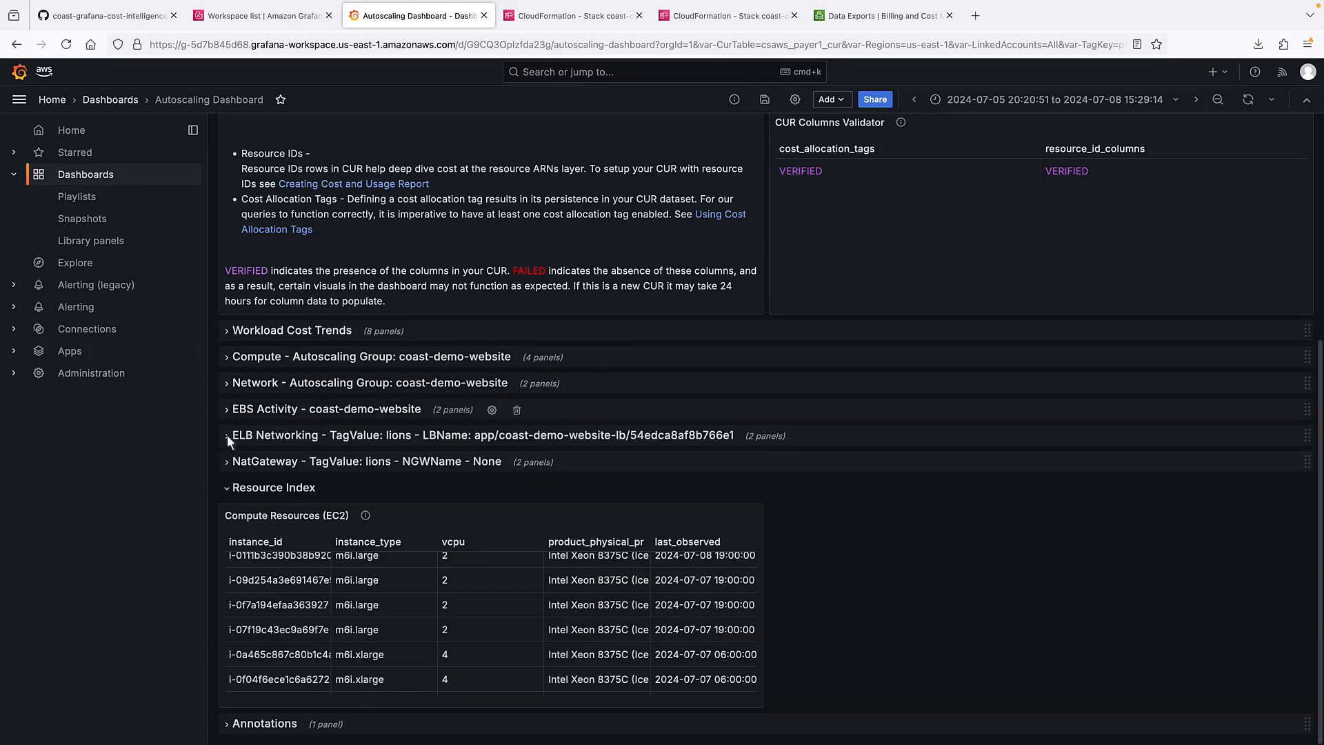
left_click(227, 437)
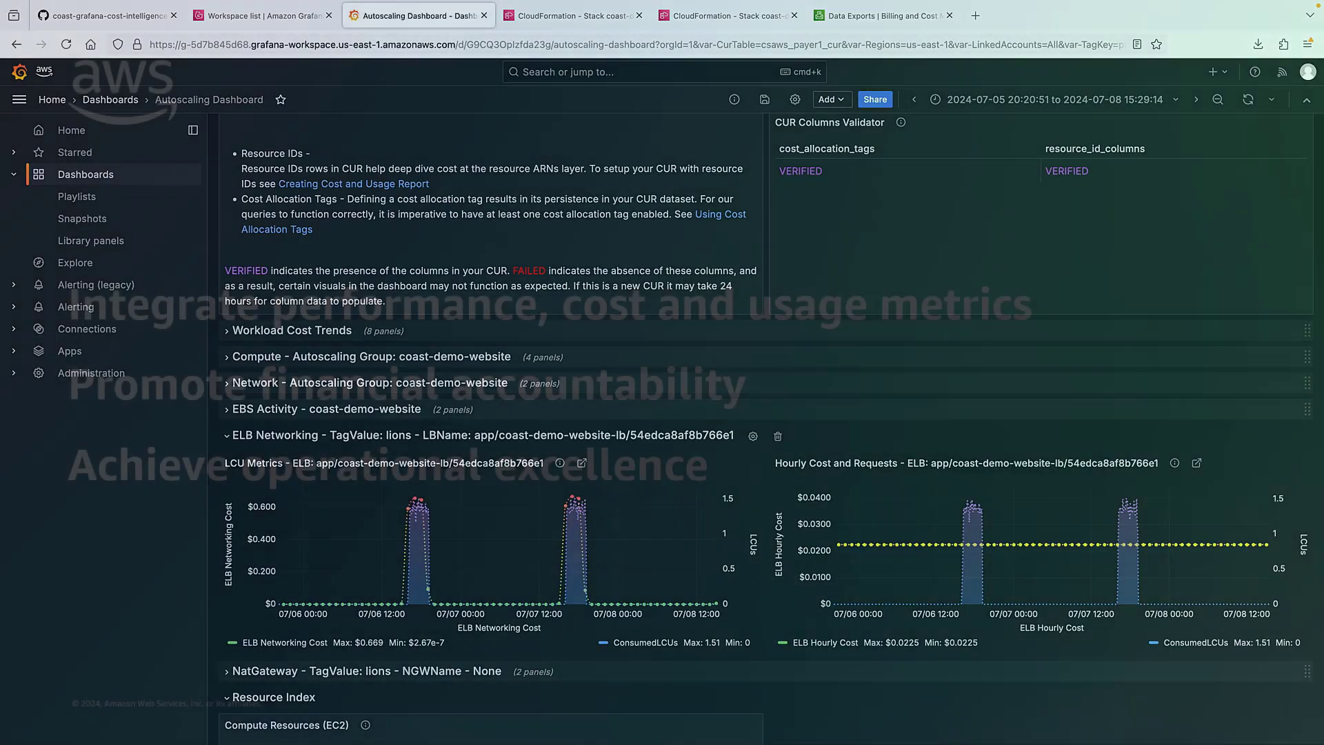